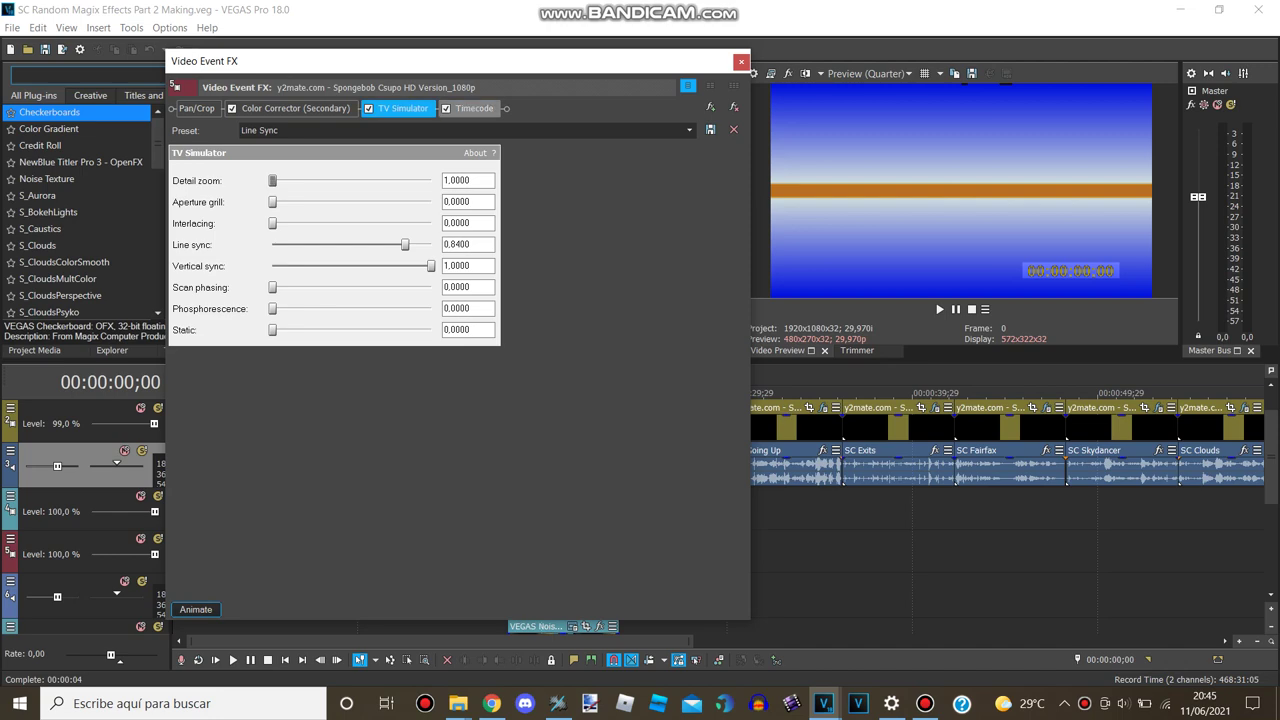
# Step: View the Timecode effect's settings on the first Spongebob clip of track 5 and close the effects window
pyautogui.click(470, 108)
pyautogui.click(741, 61)
# Step: Review the compositing modes of video tracks 1 and 2, keeping Source Alpha selected on both
pyautogui.scroll(1, 460, 500)
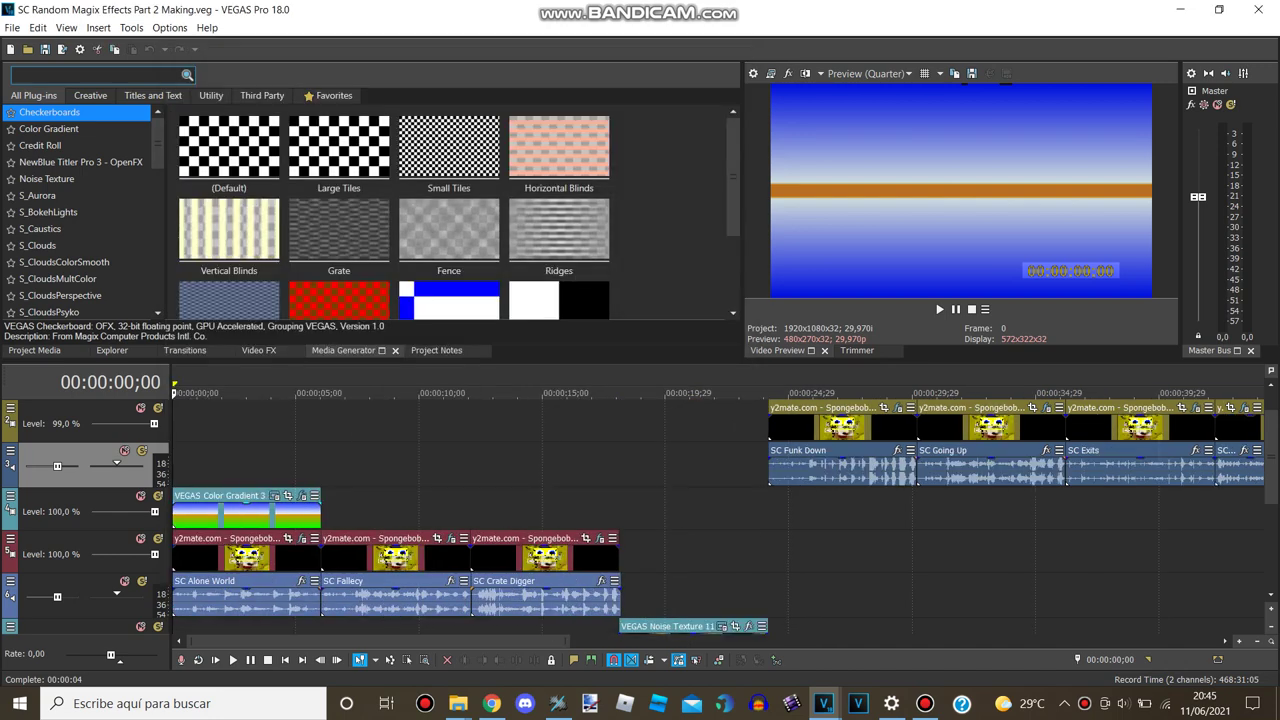
pyautogui.moveTo(1271, 455); pyautogui.dragTo(1271, 436)
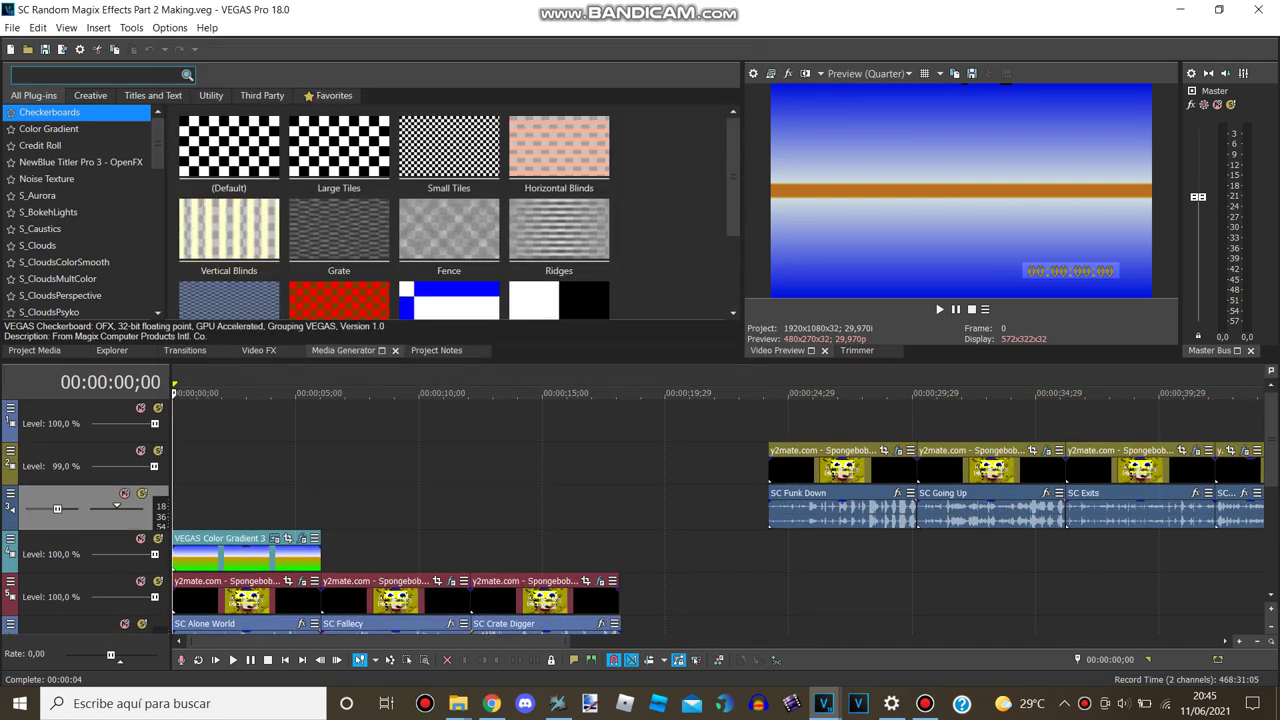
pyautogui.click(10, 408)
pyautogui.moveTo(64, 509)
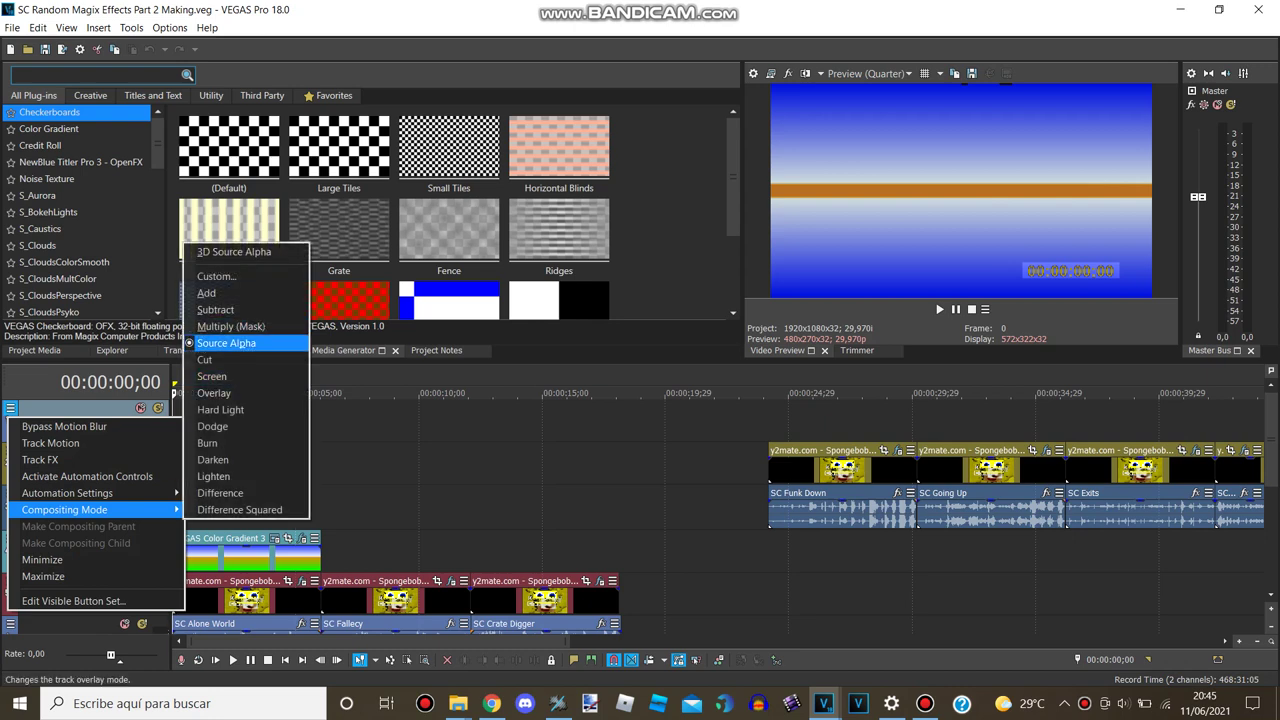
pyautogui.click(226, 343)
pyautogui.click(10, 451)
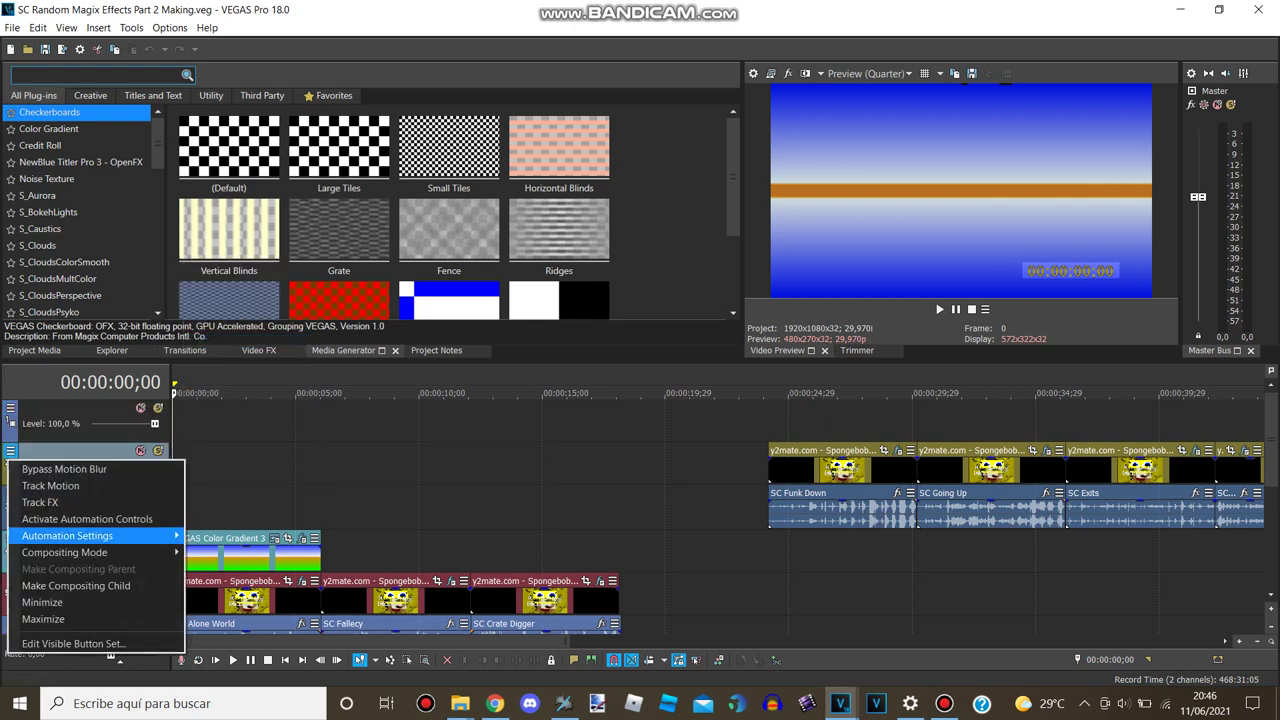
pyautogui.moveTo(80, 552)
pyautogui.click(226, 385)
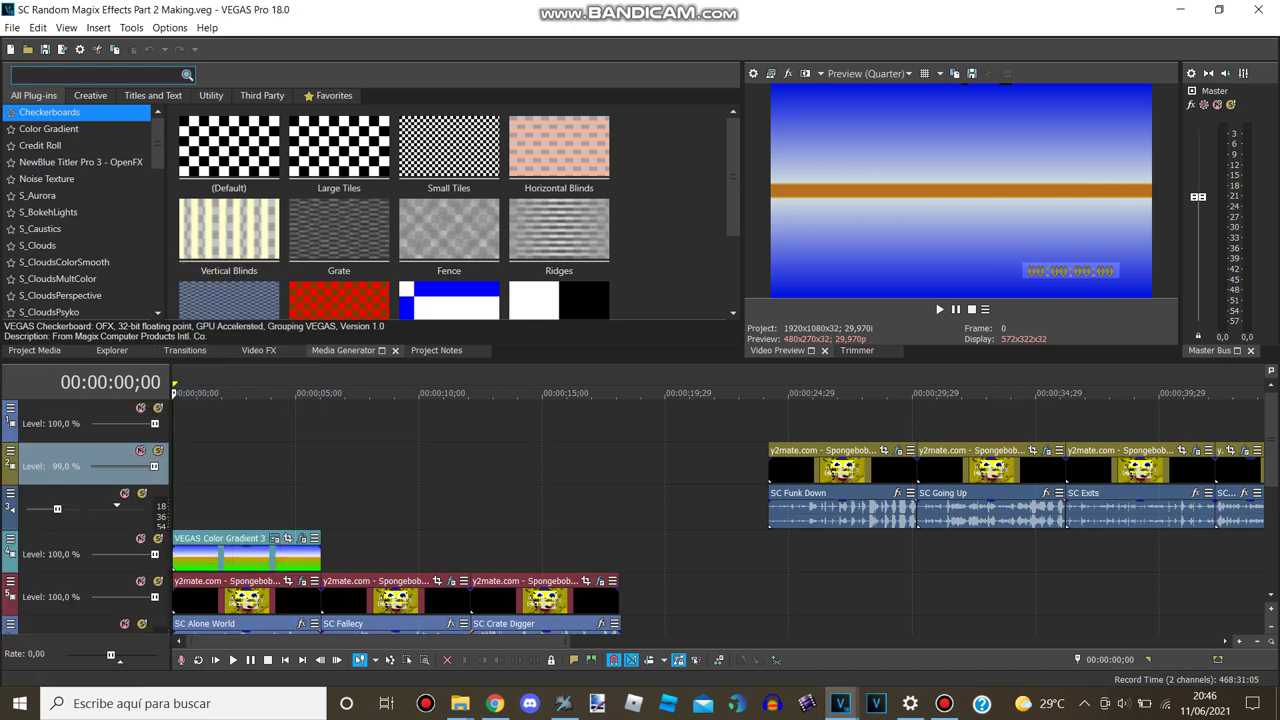
# Step: Review the compositing mode of the Color Gradient track, keeping Difference selected
pyautogui.click(10, 538)
pyautogui.moveTo(100, 445)
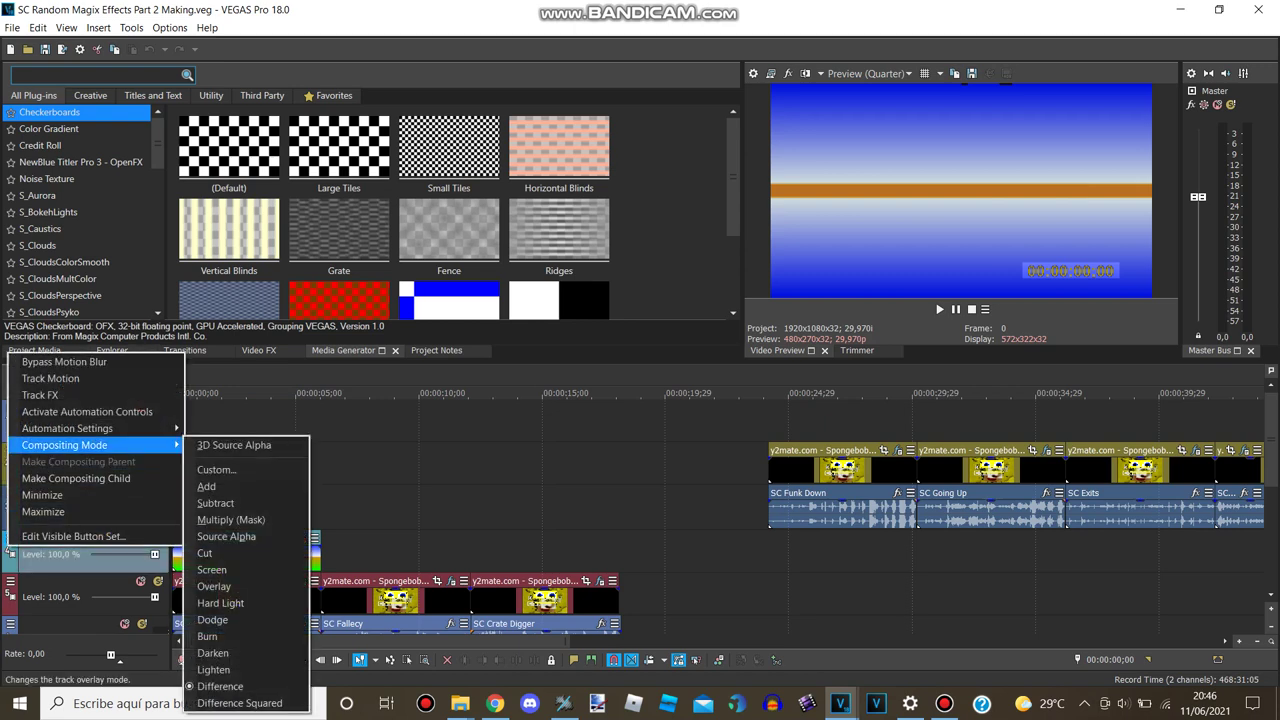
pyautogui.click(225, 686)
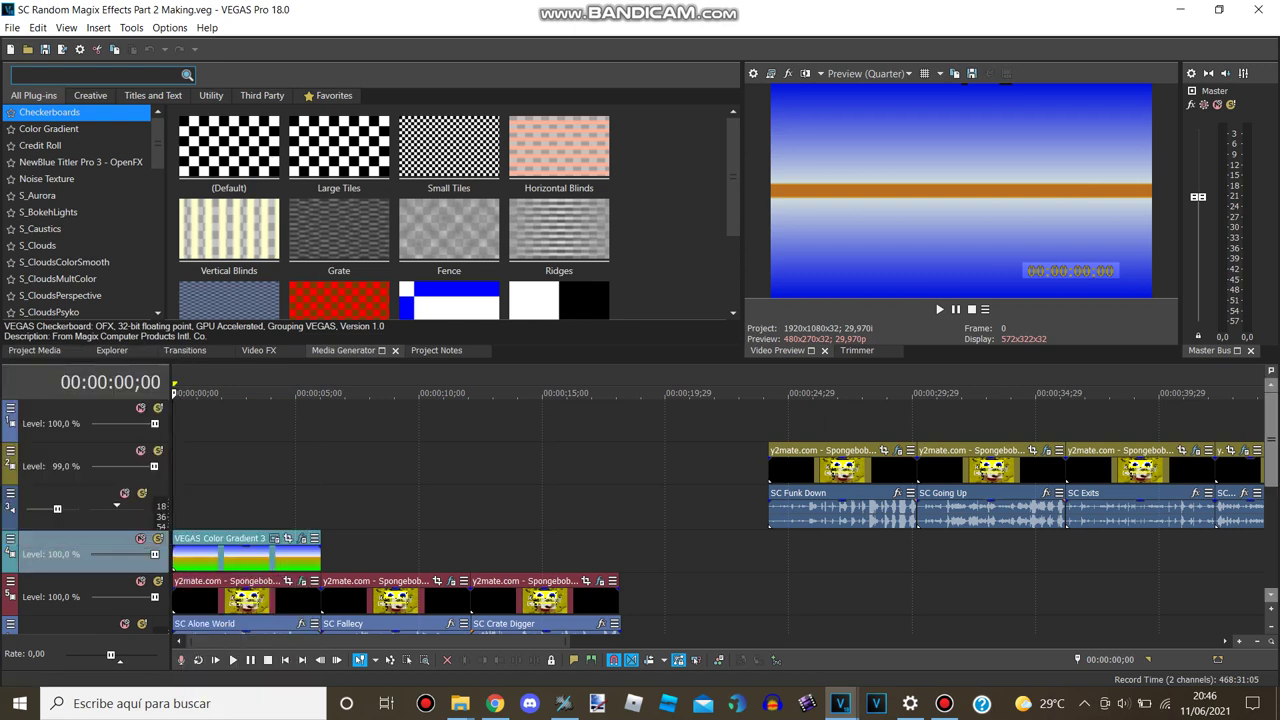
# Step: Open the effects of the second Spongebob clip on track 5, dismiss the trial prompt, and examine the Gradient Map's color points
pyautogui.scroll(-1, 640, 513)
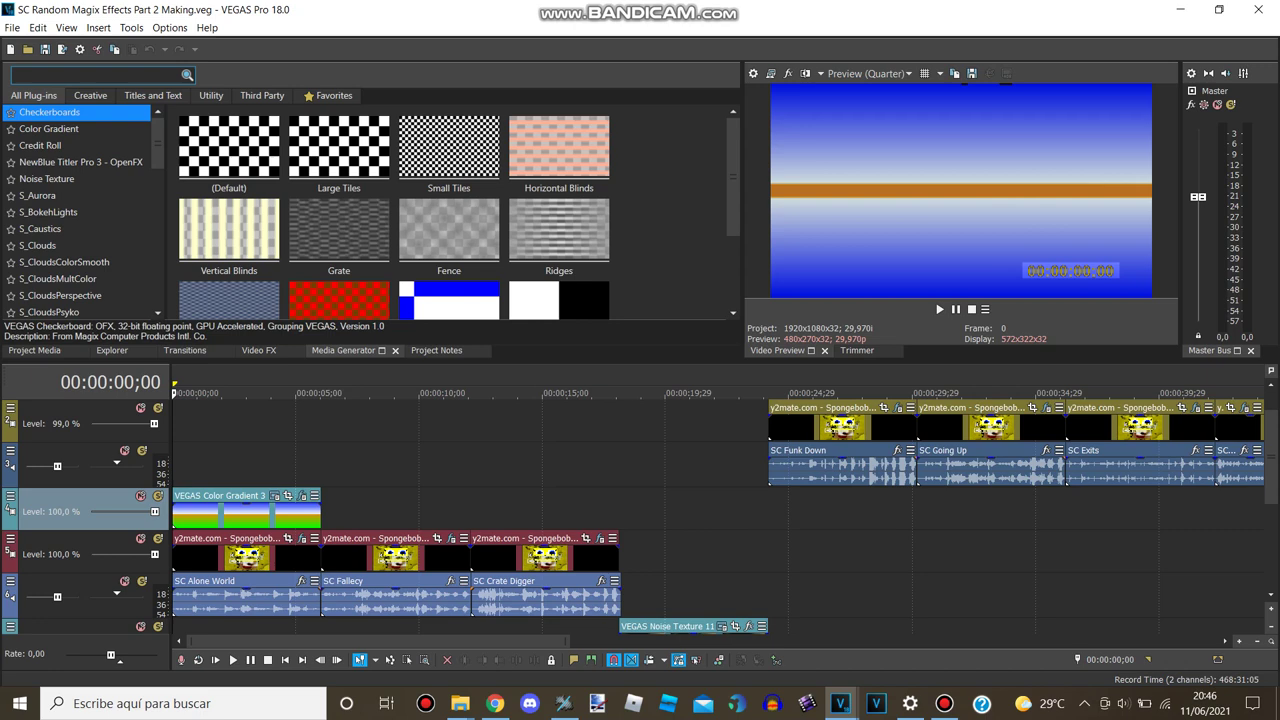
pyautogui.click(324, 511)
pyautogui.click(451, 538)
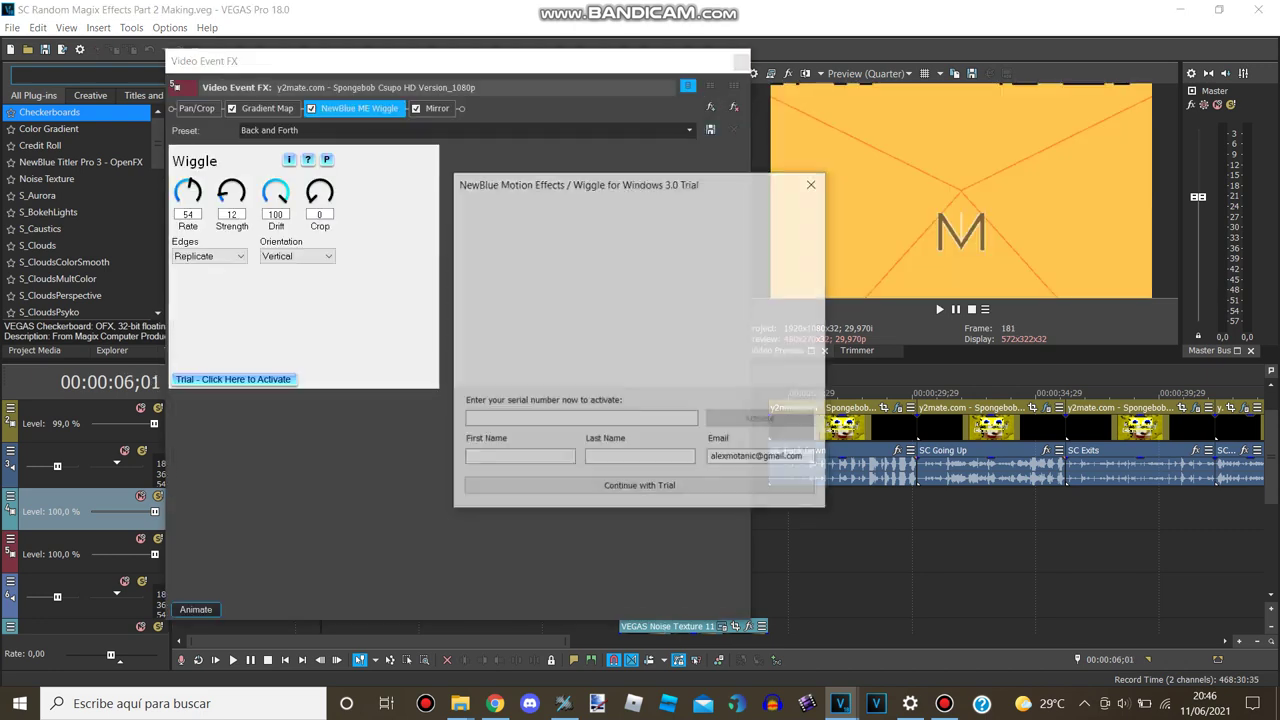
pyautogui.click(811, 185)
pyautogui.click(267, 108)
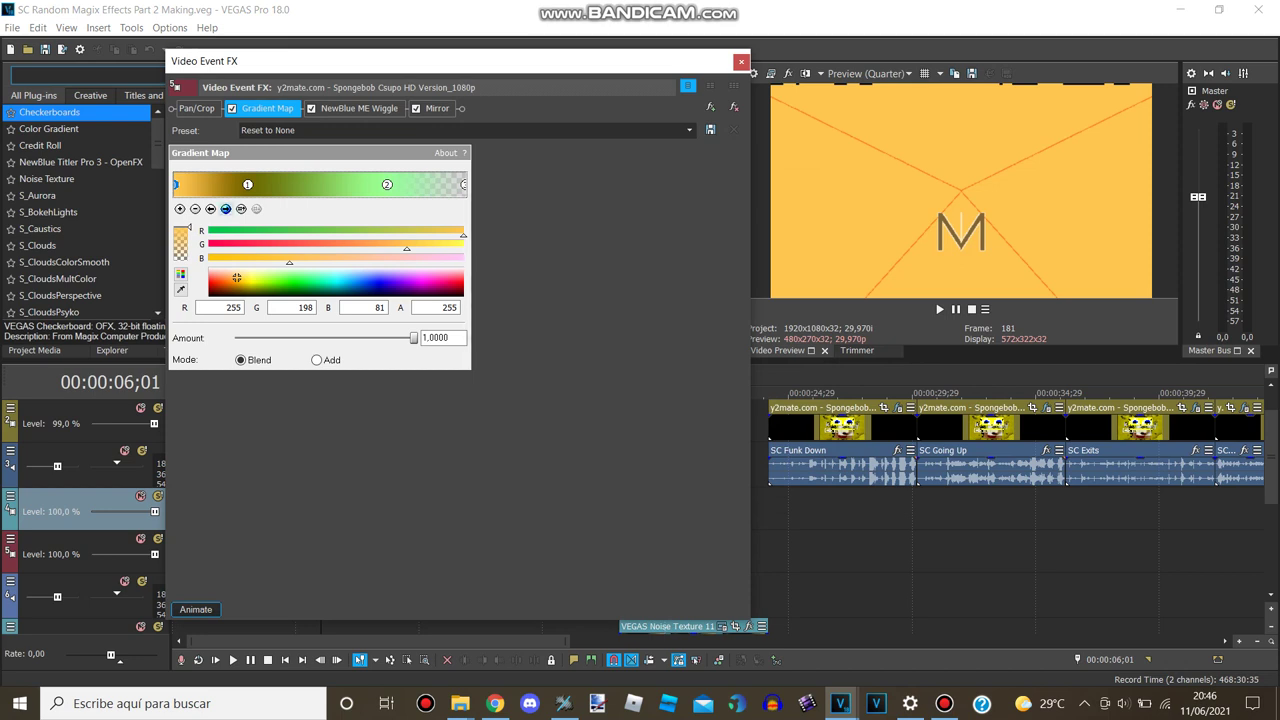
pyautogui.click(225, 208)
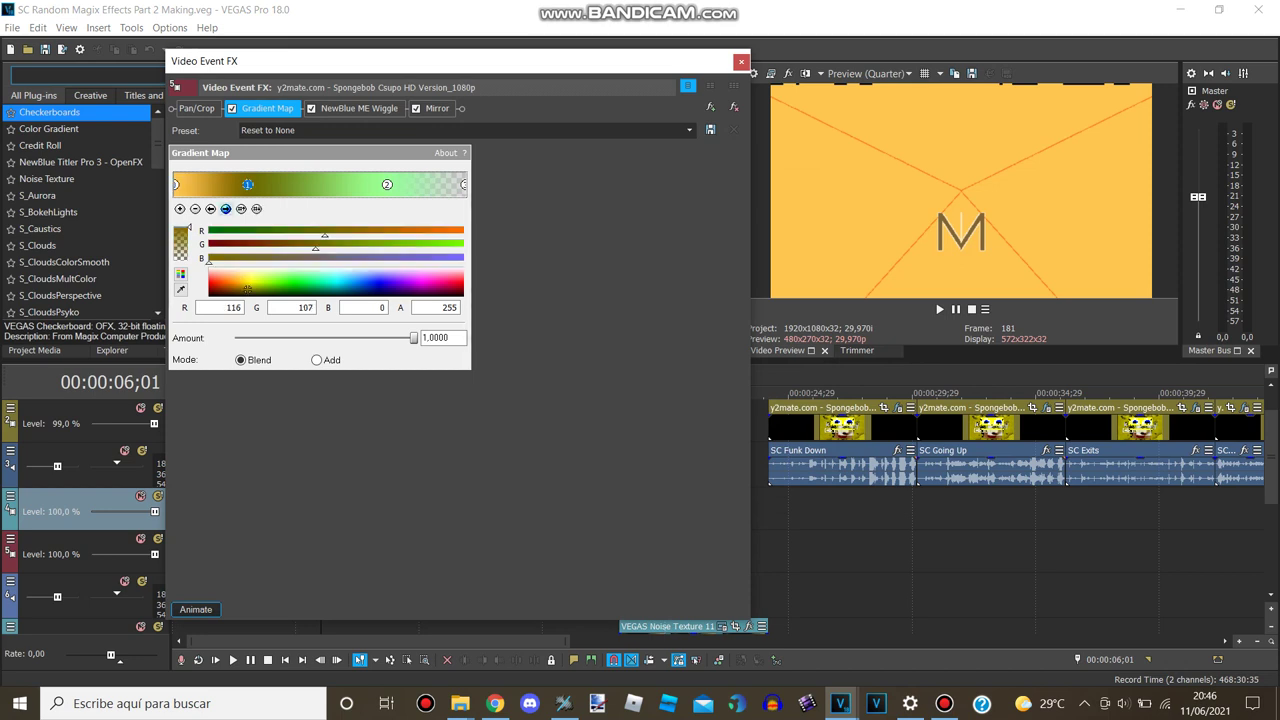
pyautogui.click(225, 208)
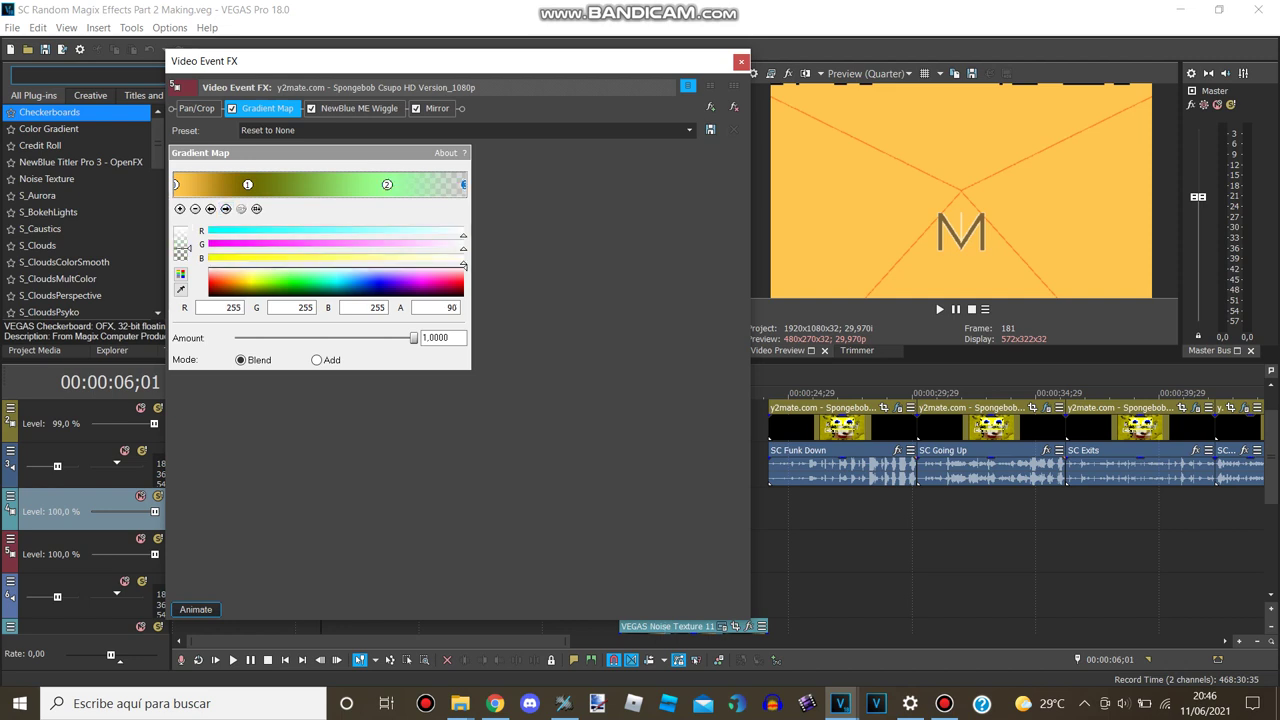
# Step: Examine the NewBlue ME Wiggle and Mirror settings of the same clip and close its effects window
pyautogui.click(358, 108)
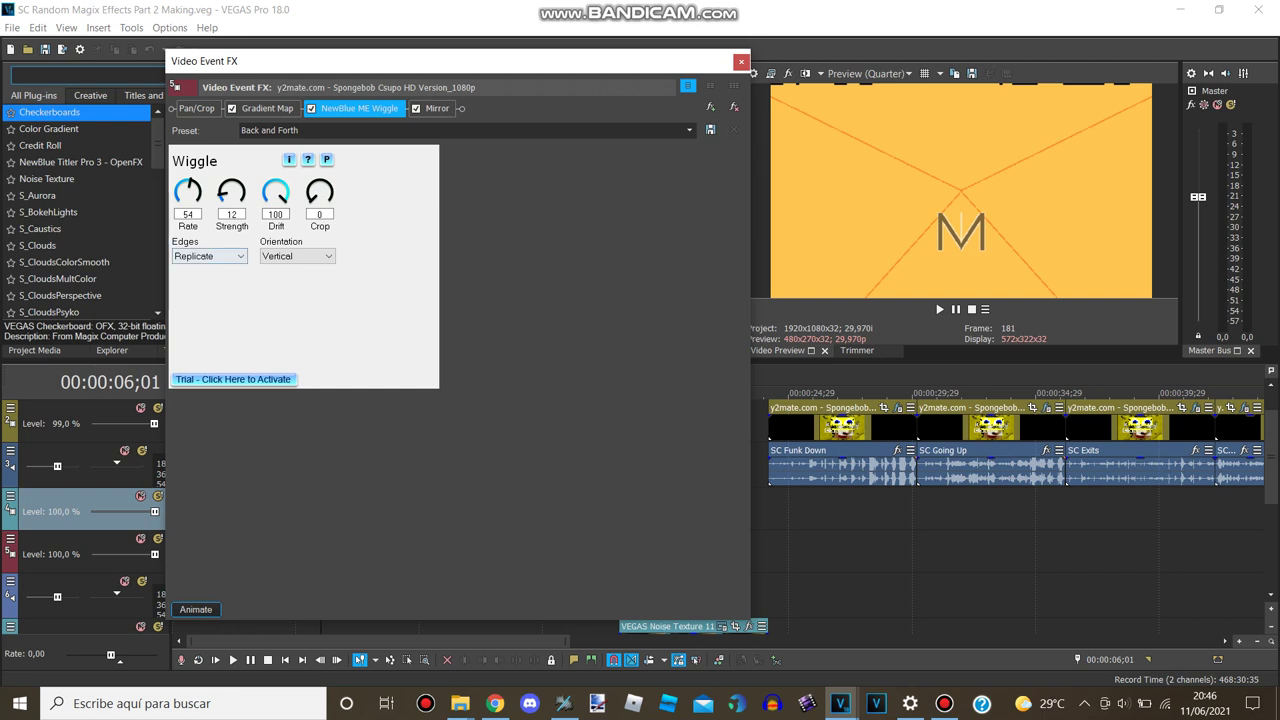
pyautogui.click(437, 108)
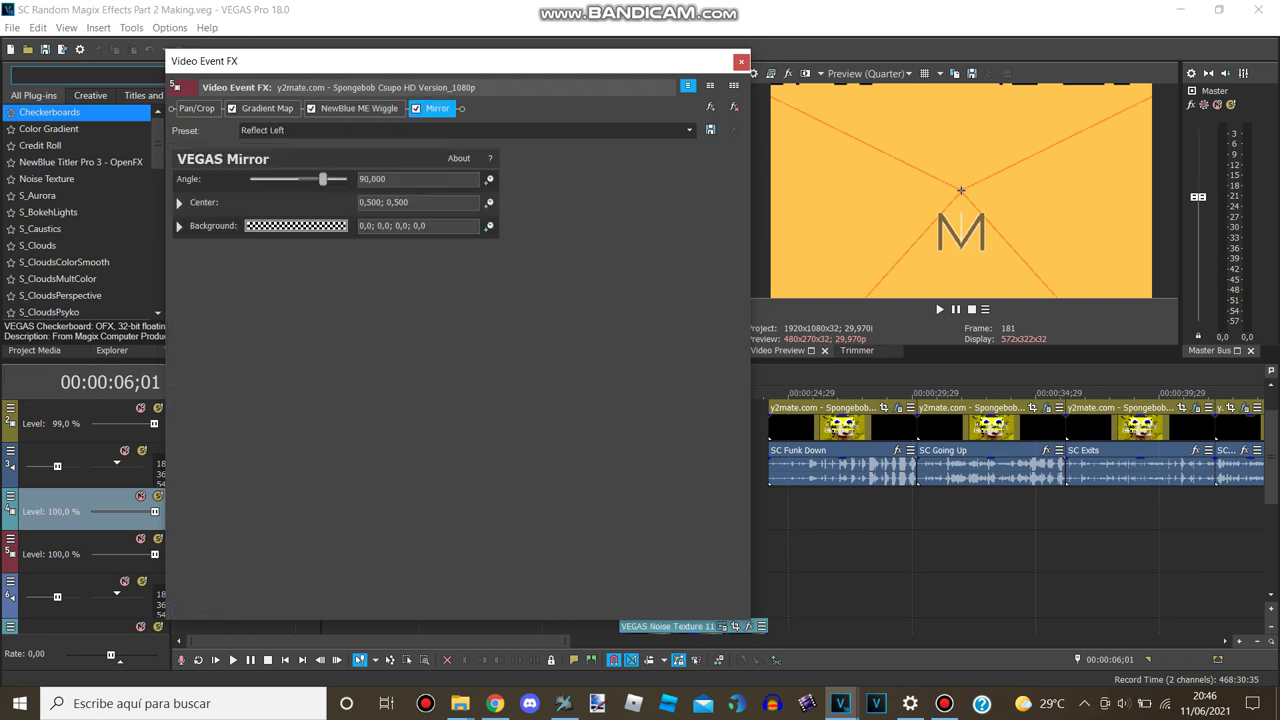
pyautogui.click(741, 62)
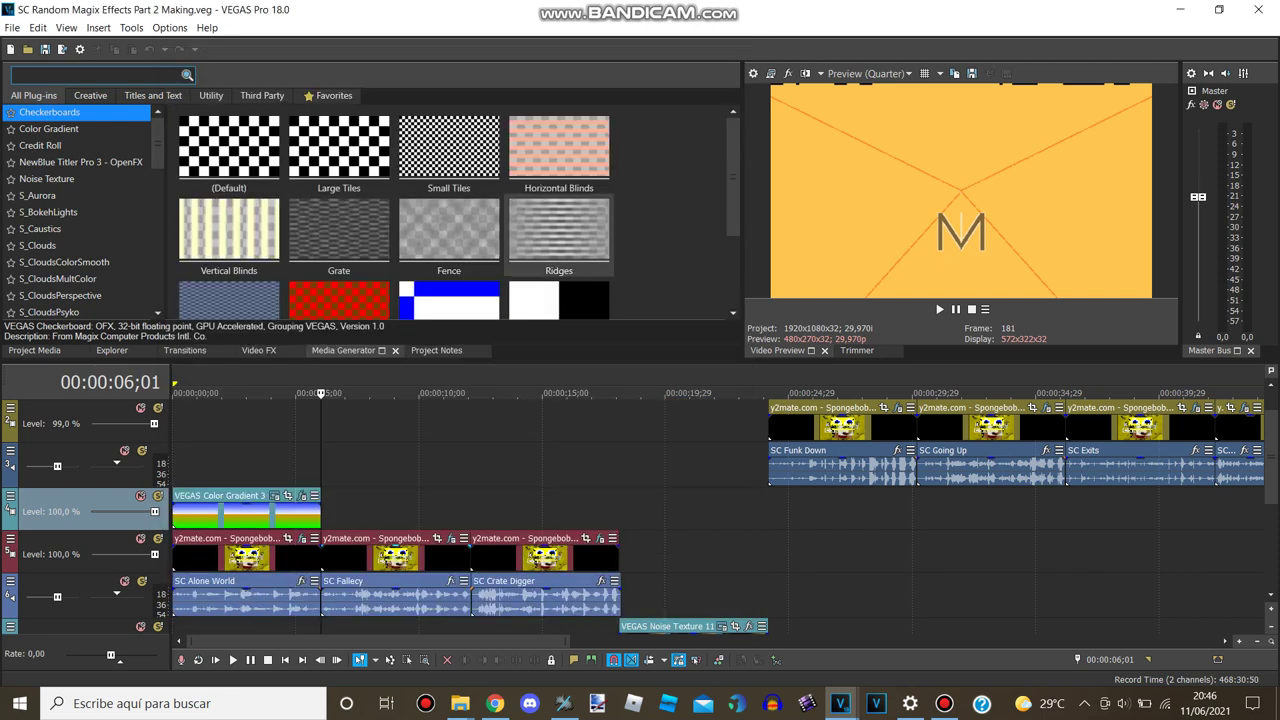
# Step: Open the effects of the third Spongebob clip on track 5 and examine its Rays, Invert and LAB Adjust settings
pyautogui.scroll(-1, 640, 517)
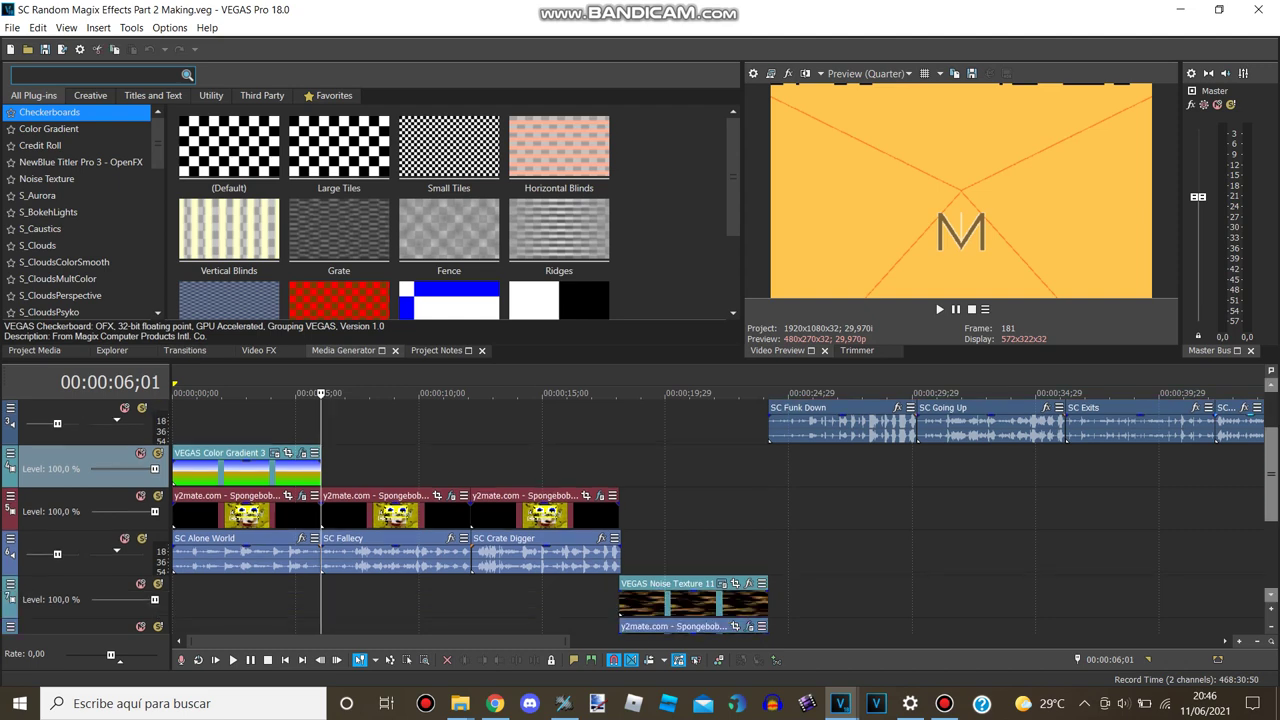
pyautogui.click(471, 466)
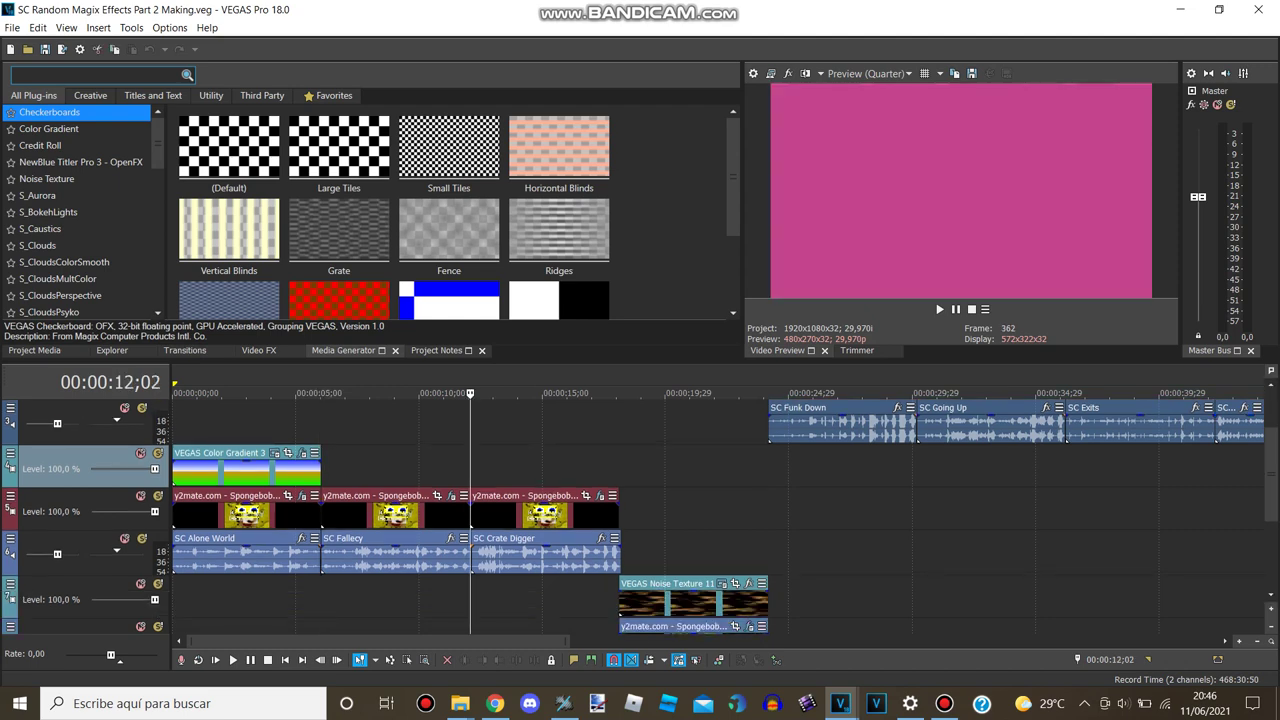
pyautogui.click(600, 496)
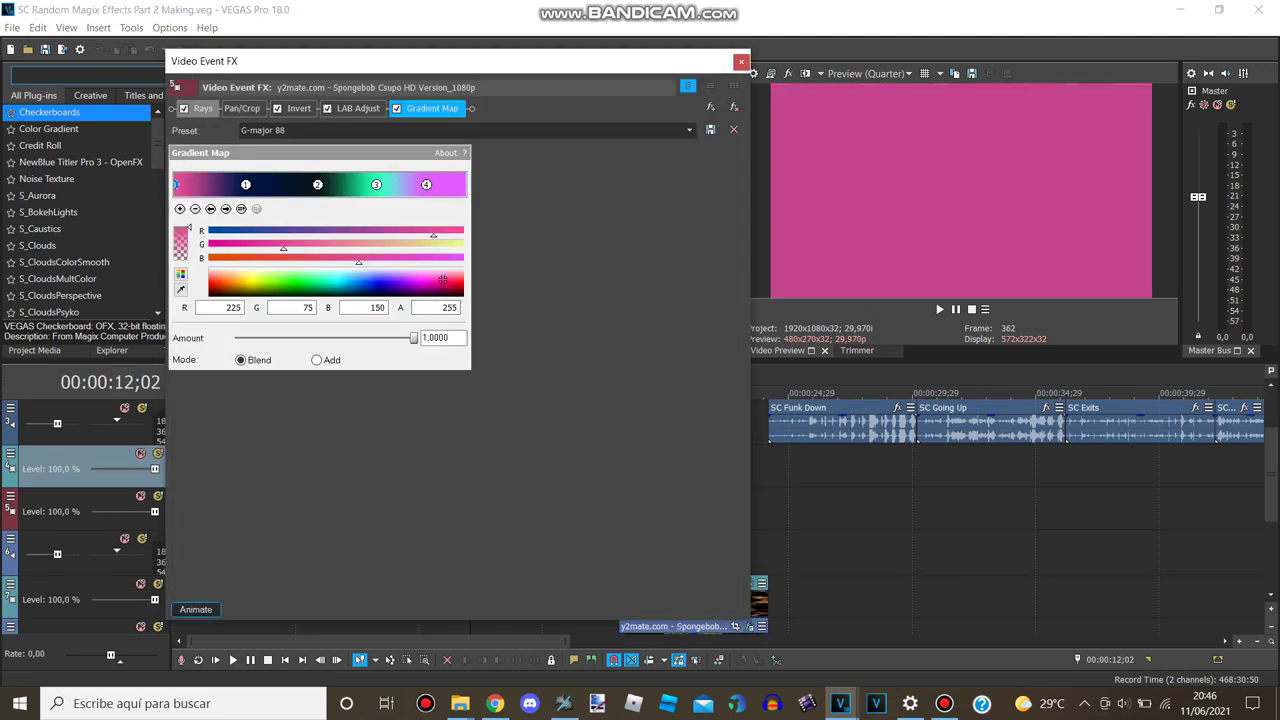
pyautogui.click(203, 108)
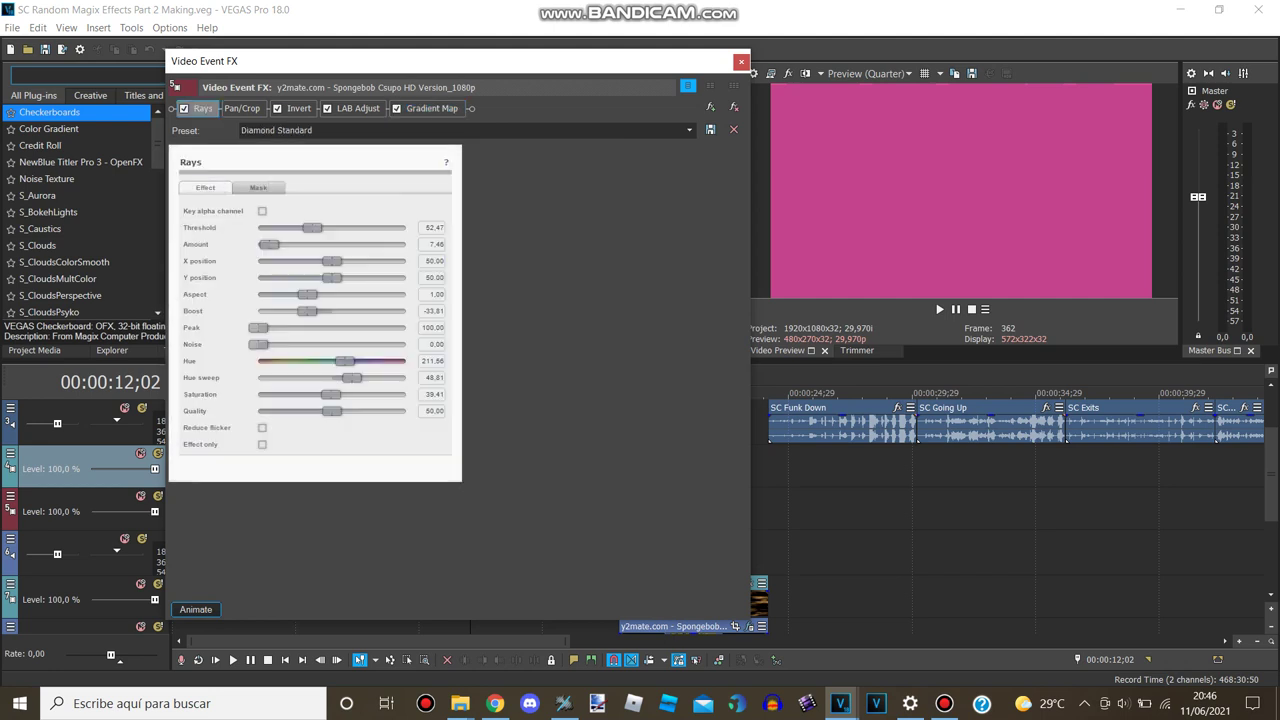
pyautogui.click(297, 108)
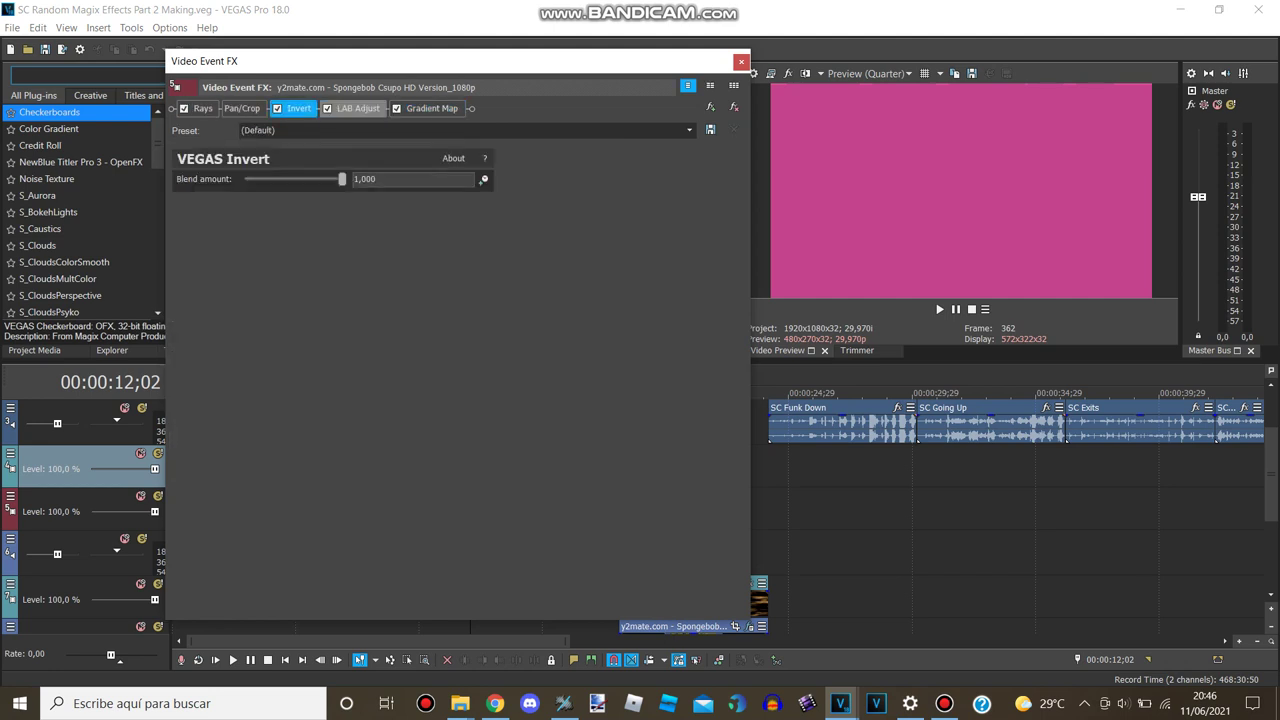
pyautogui.click(358, 108)
# Step: Examine each color point of the third clip's Gradient Map effect and close the effects window
pyautogui.click(432, 108)
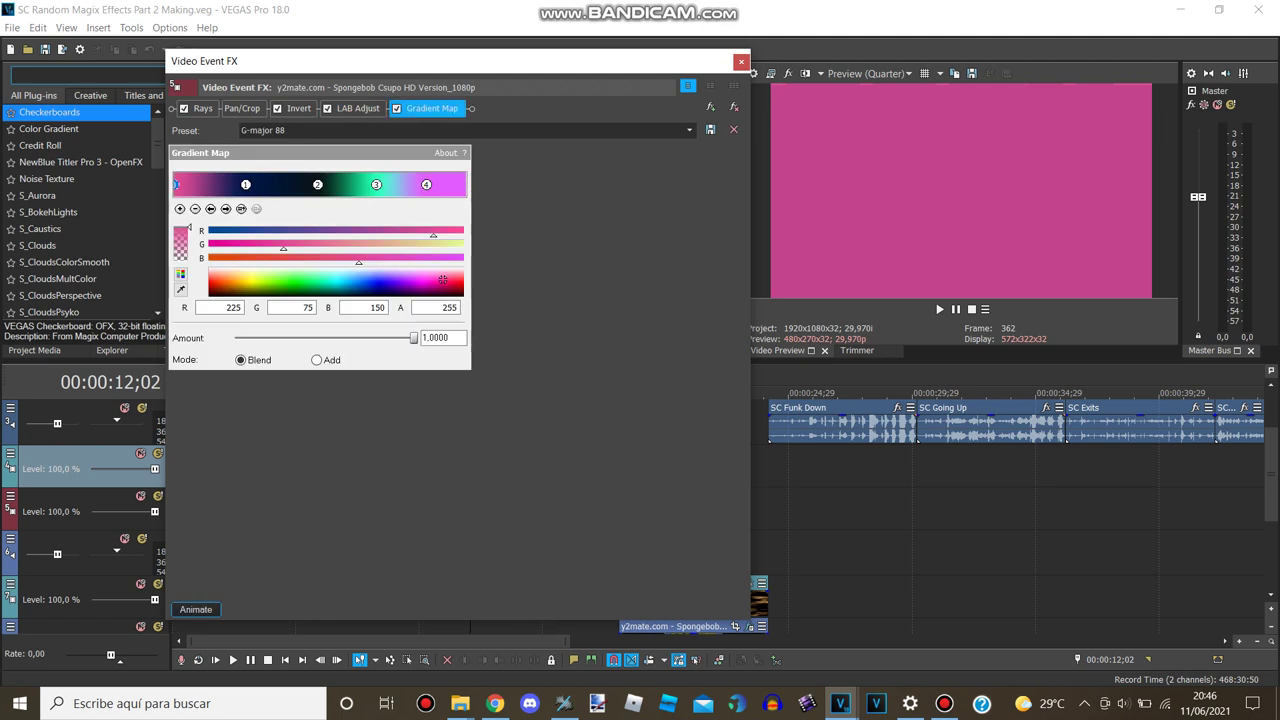
pyautogui.click(245, 184)
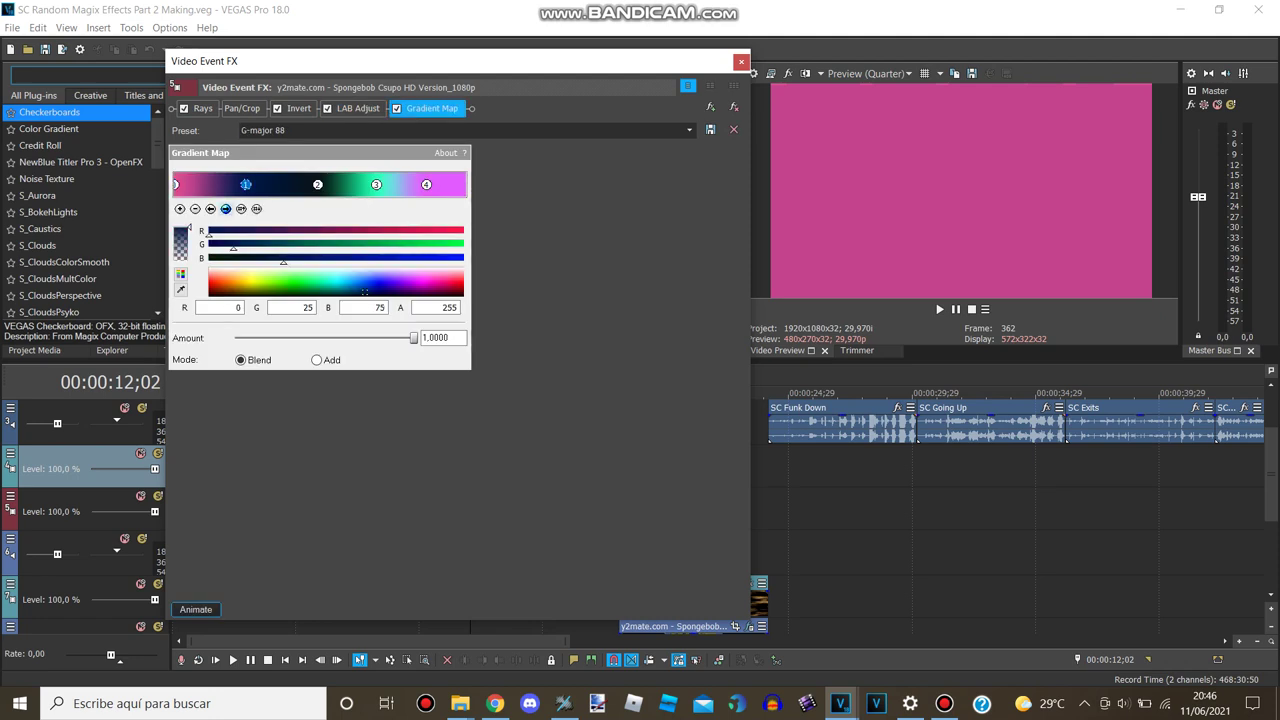
pyautogui.click(317, 184)
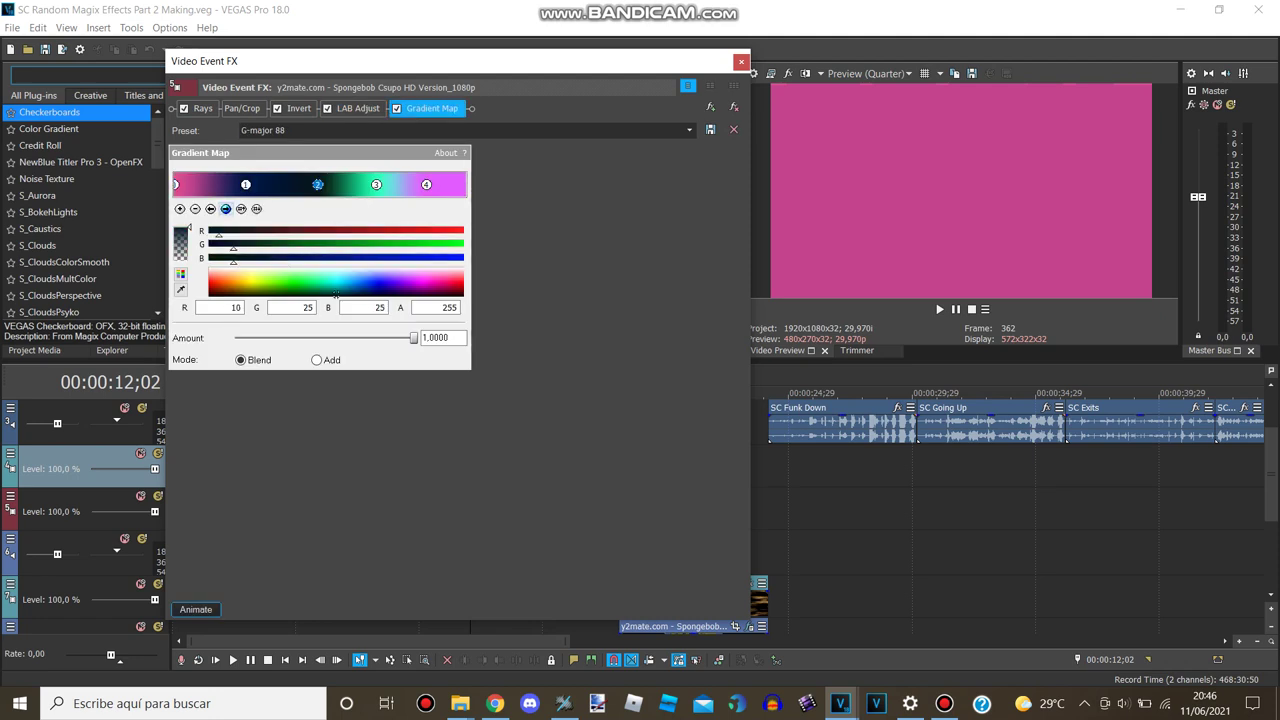
pyautogui.click(376, 184)
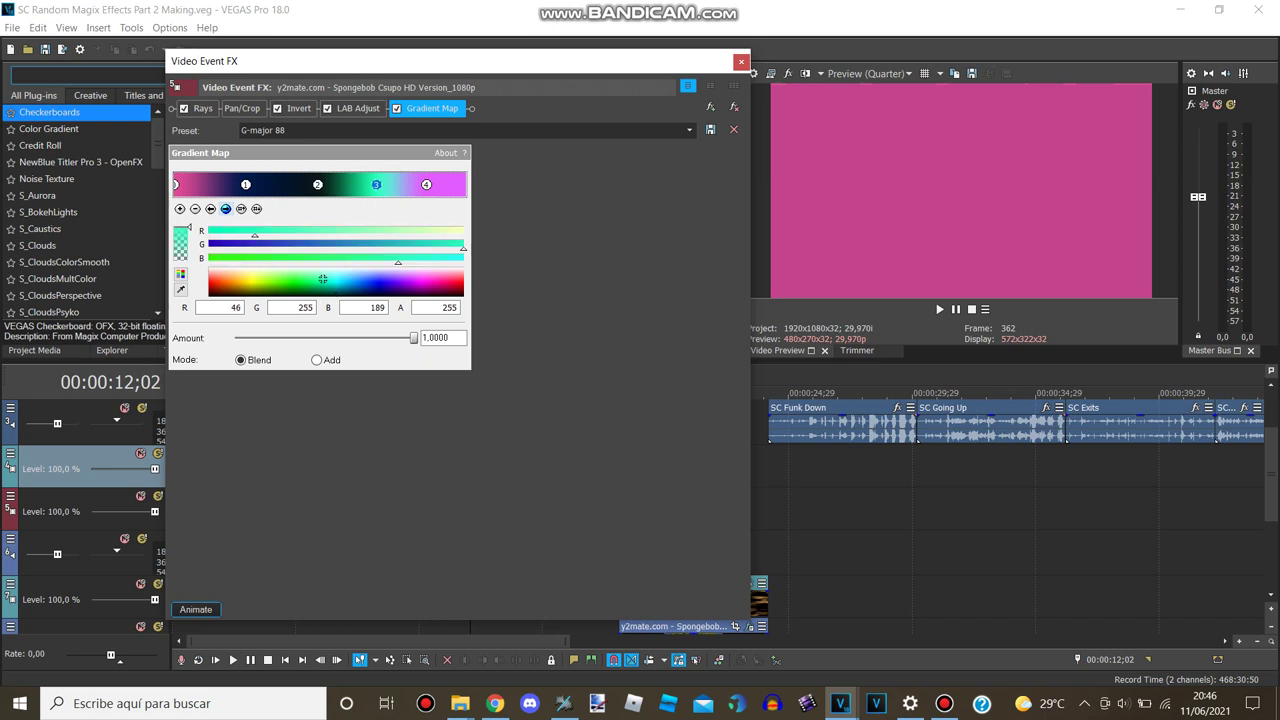
pyautogui.click(226, 209)
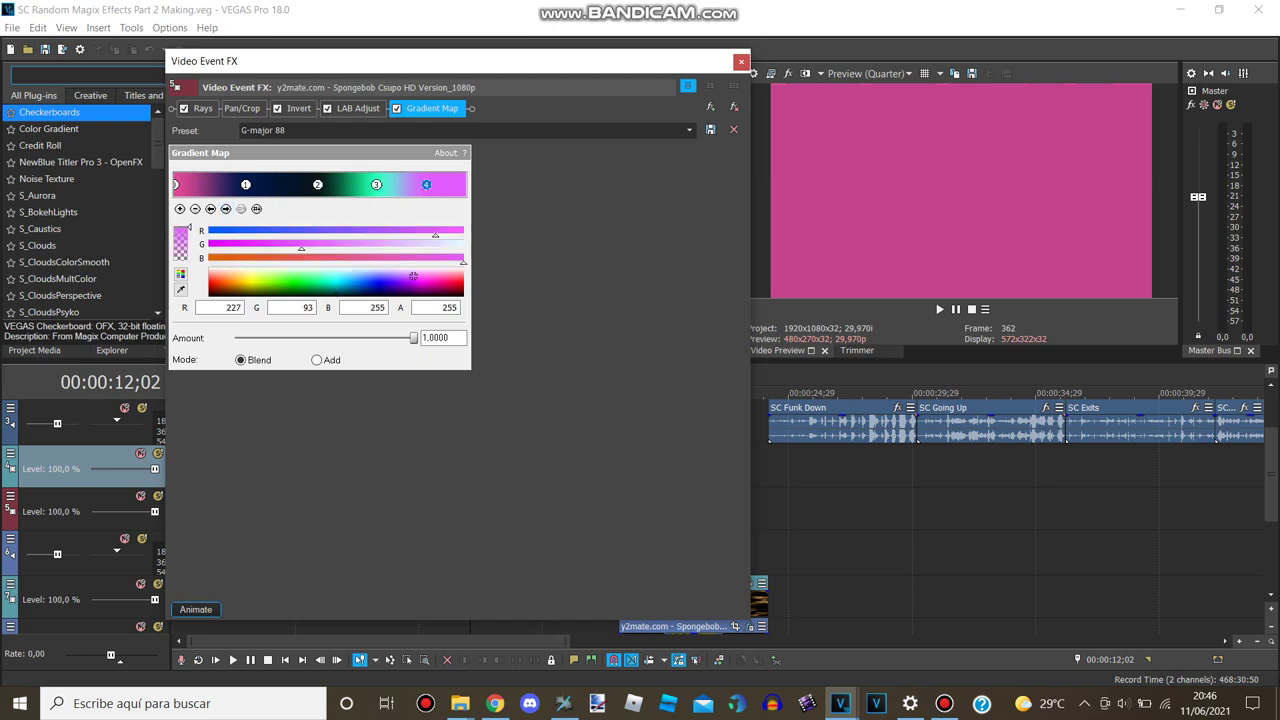
pyautogui.click(741, 61)
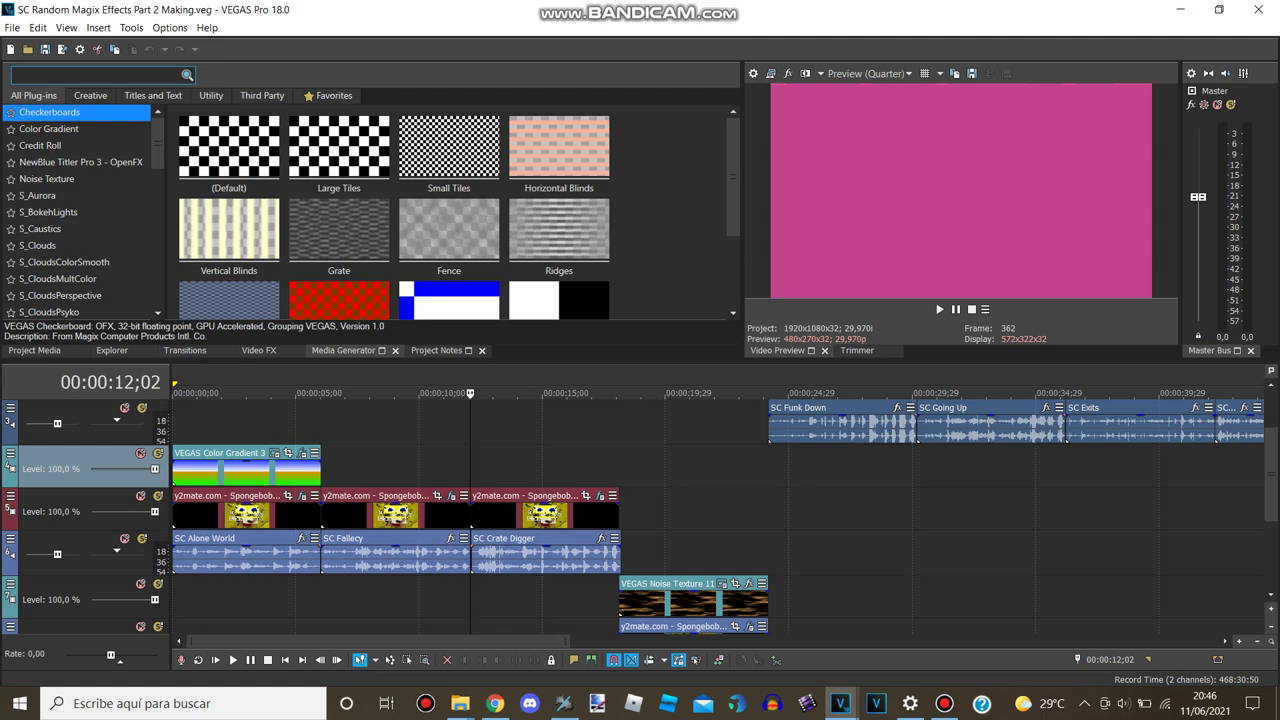
# Step: Place the cursor at the start of the Noise Texture clip and review its track's compositing mode, keeping Overlay selected
pyautogui.click(619, 469)
pyautogui.click(11, 584)
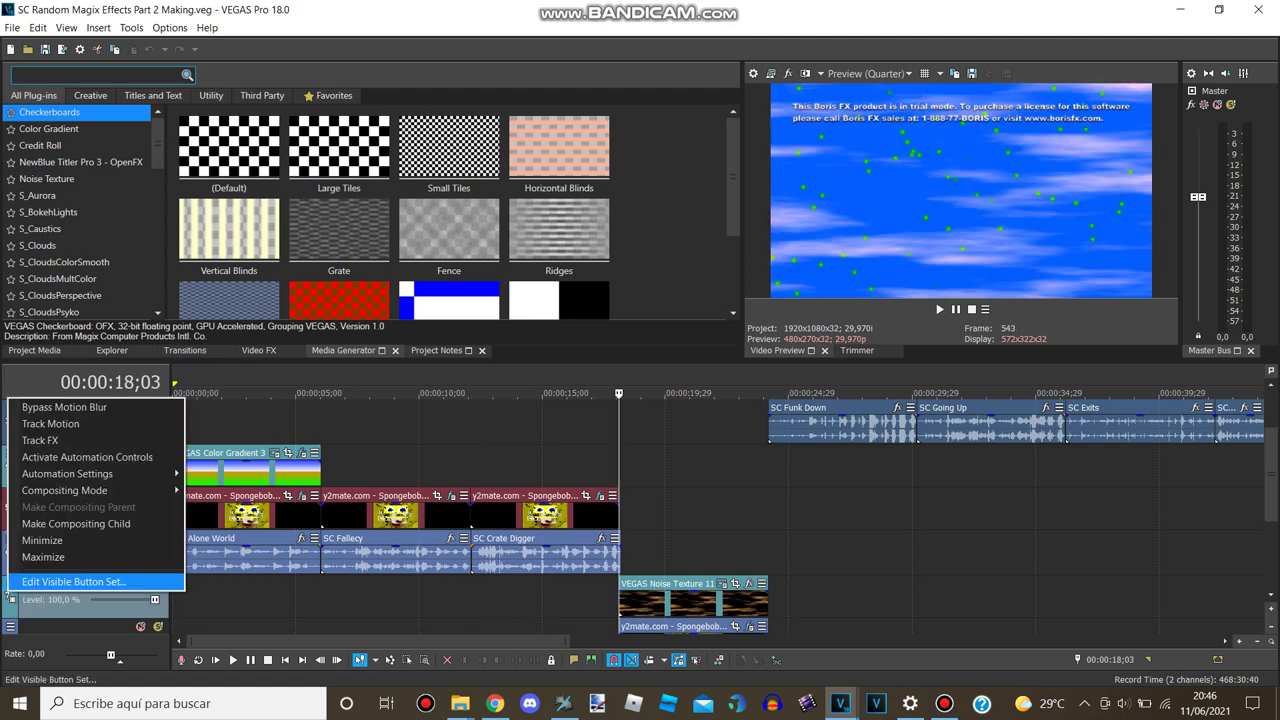
pyautogui.moveTo(64, 490)
pyautogui.click(215, 373)
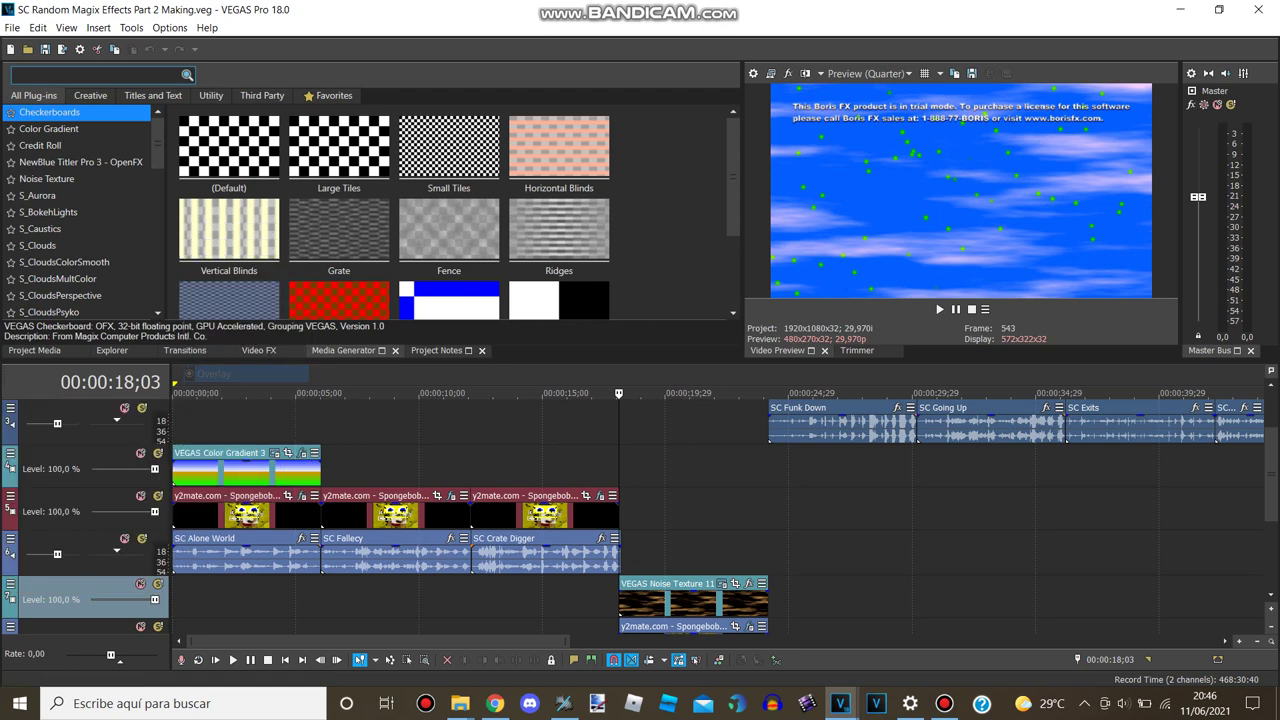
# Step: Examine the generator settings of the Noise Texture clip on track 7 and close them
pyautogui.scroll(-1, 640, 516)
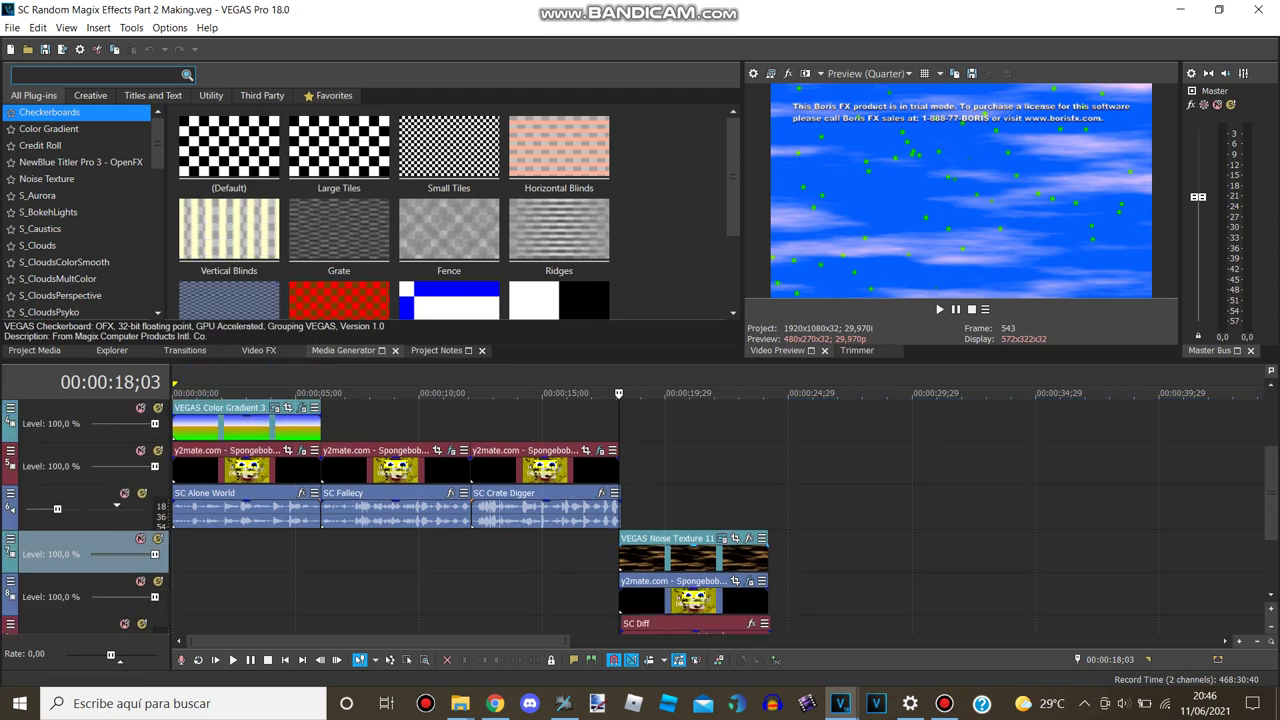
pyautogui.click(722, 539)
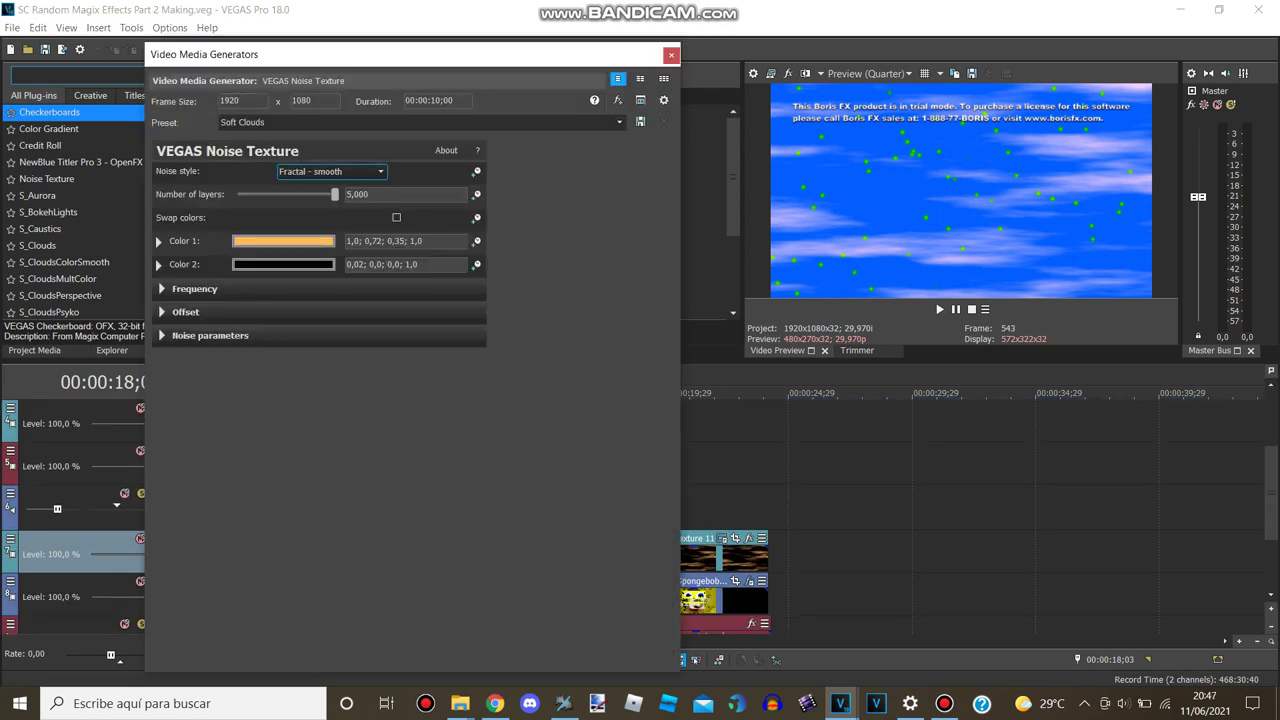
pyautogui.click(671, 54)
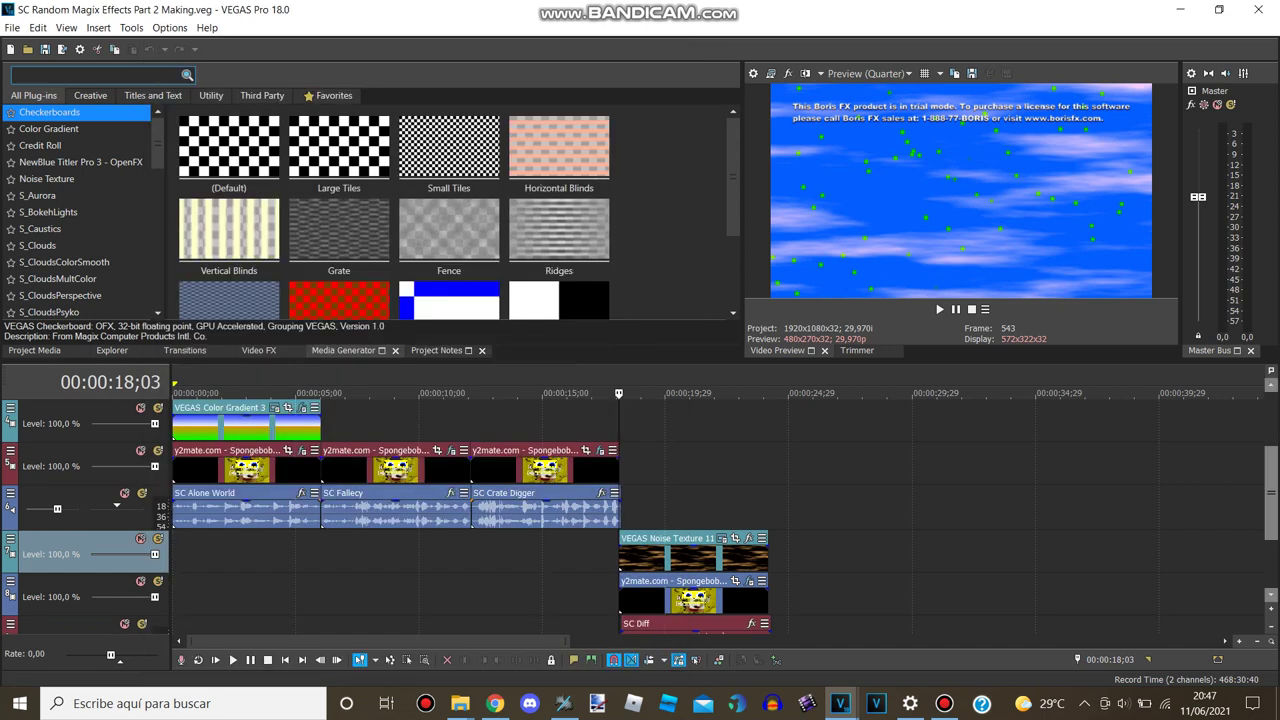
# Step: Open the effects of the Spongebob clip on track 8 and examine its Gradient Map's color points
pyautogui.scroll(-1, 640, 516)
pyautogui.click(749, 539)
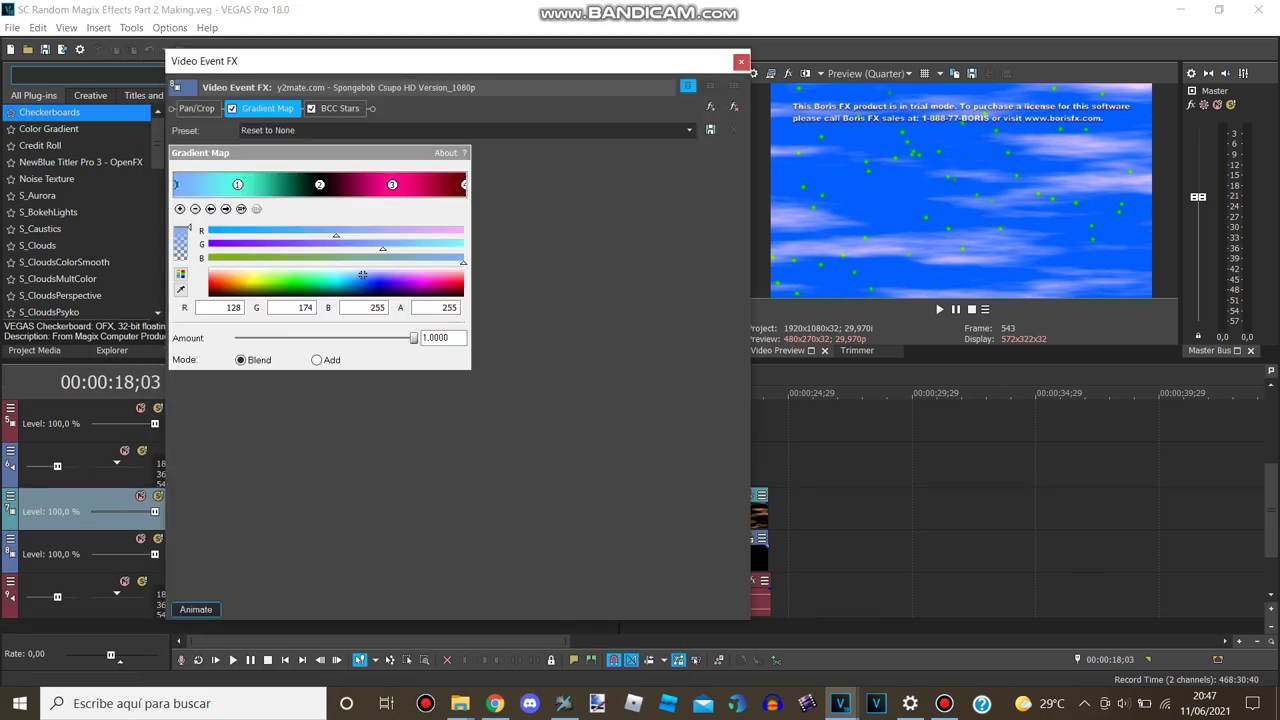
pyautogui.click(327, 277)
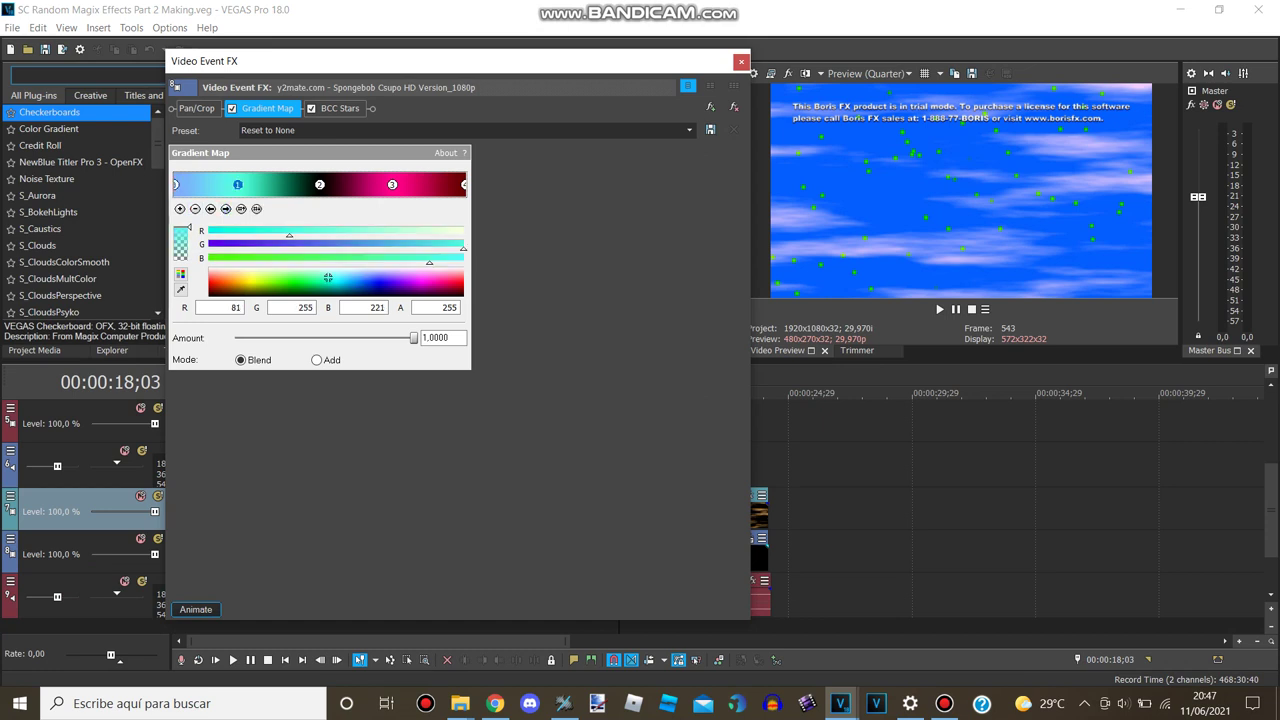
pyautogui.click(225, 208)
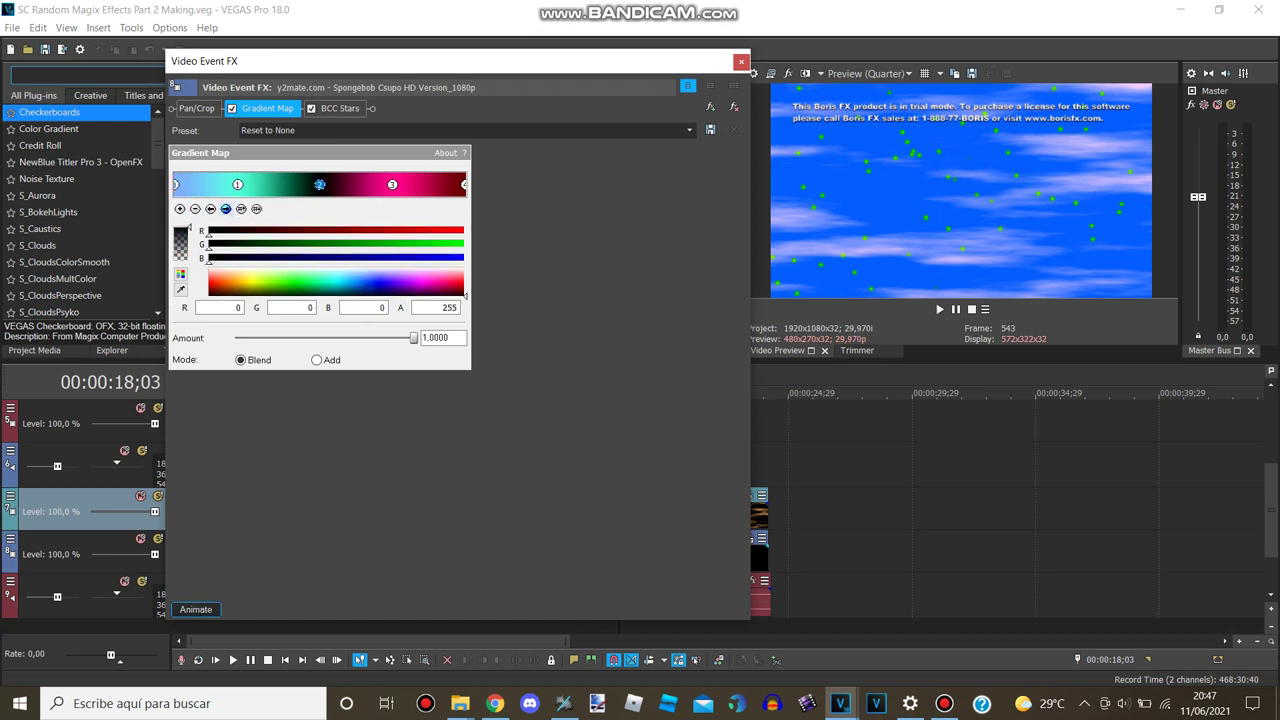
pyautogui.click(225, 208)
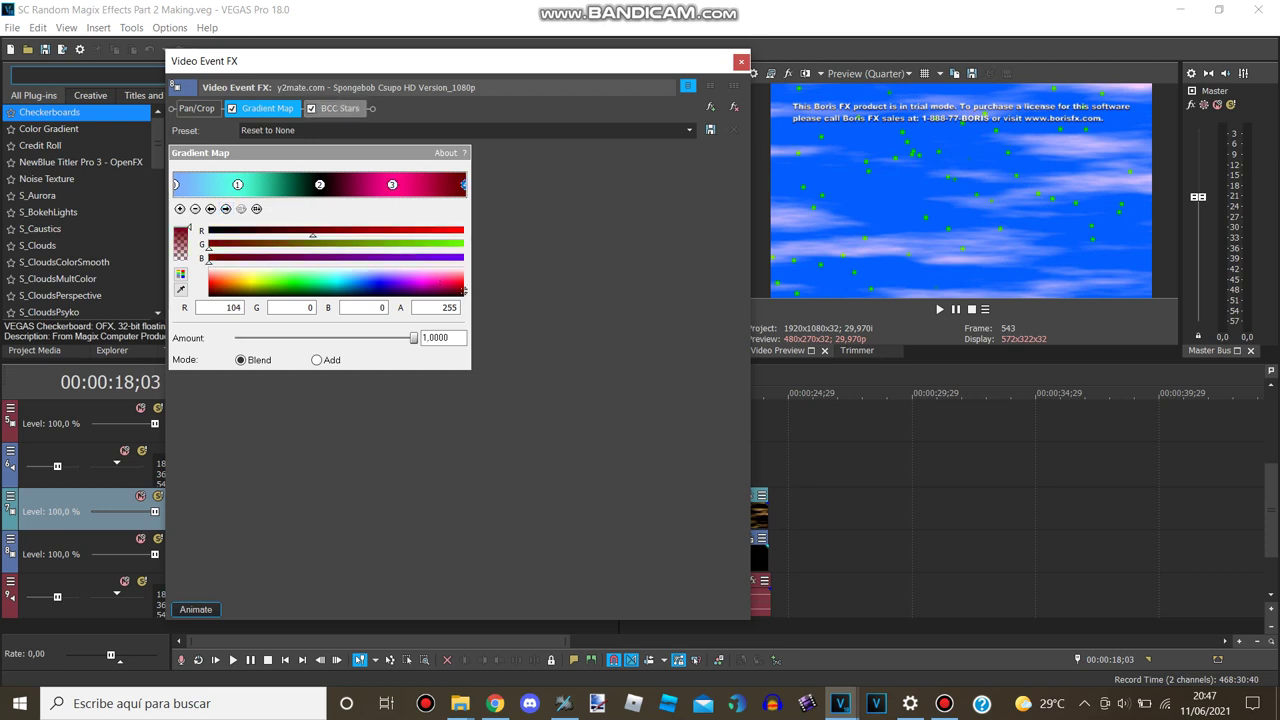
# Step: Examine the BCC Stars settings of the Spongebob clip on track 8, through the galaxy and map layer options, and close the effects window
pyautogui.click(340, 108)
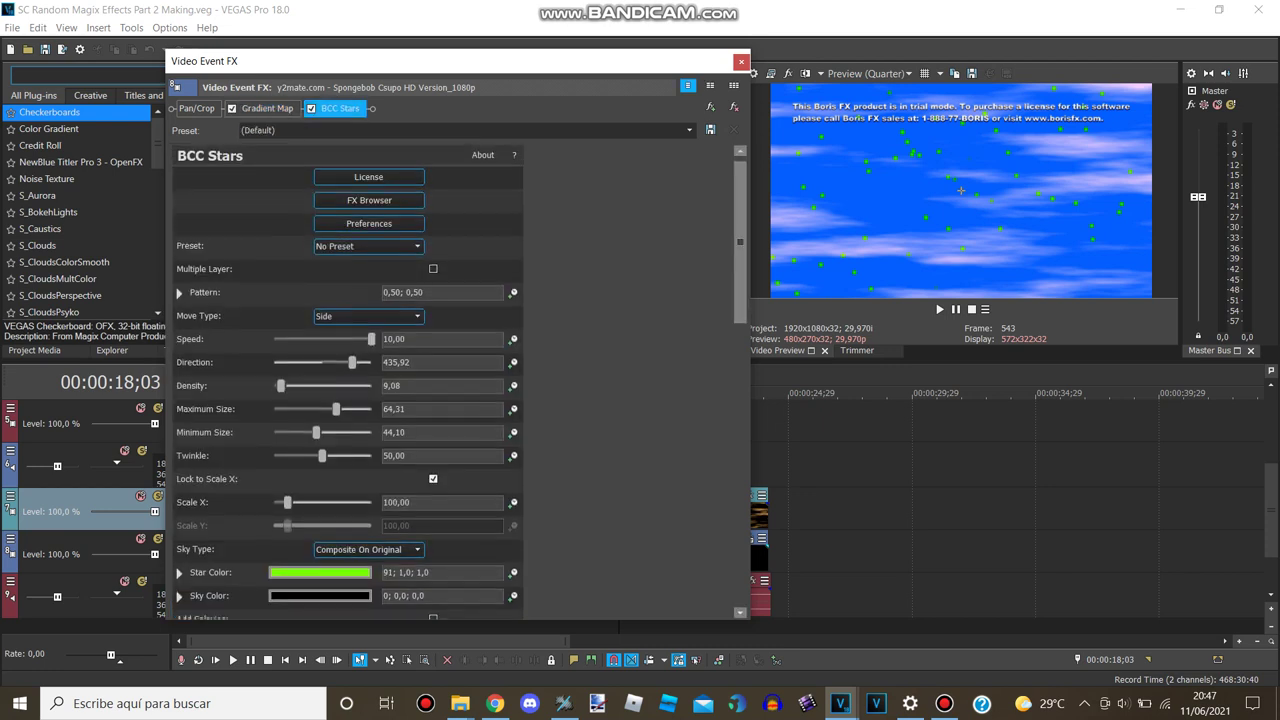
pyautogui.scroll(-2, 460, 380)
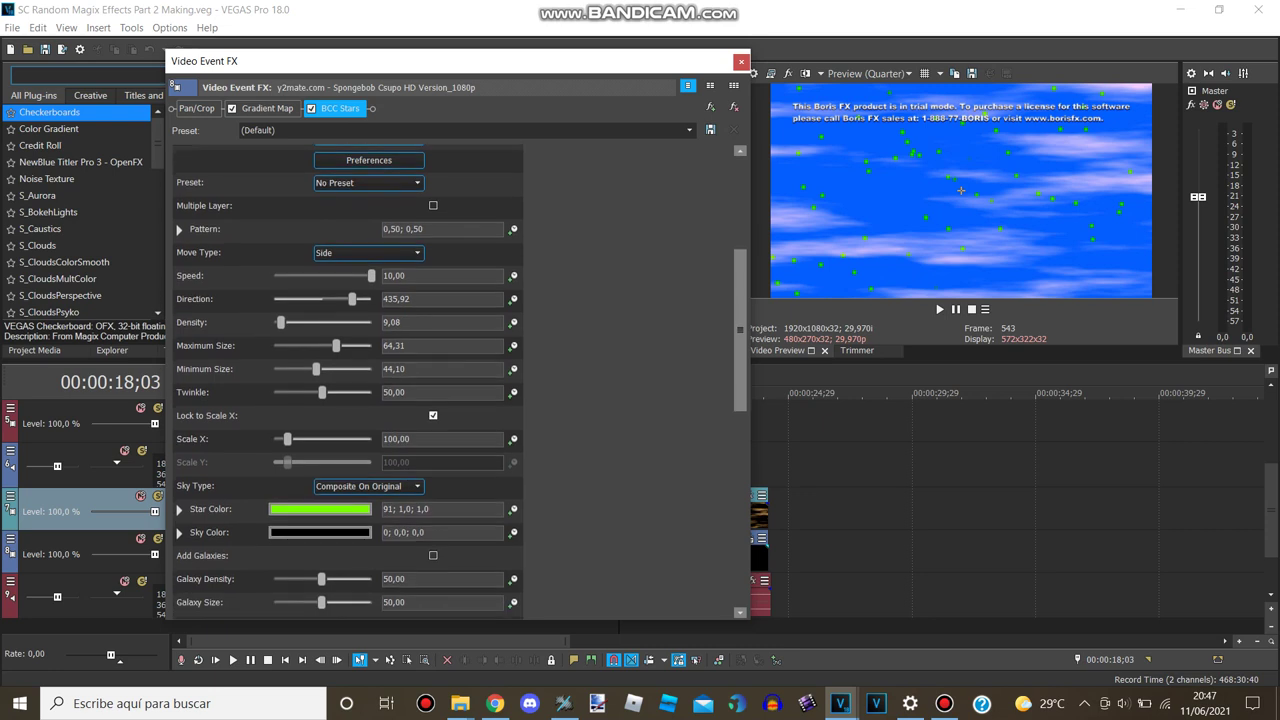
pyautogui.scroll(-6, 460, 385)
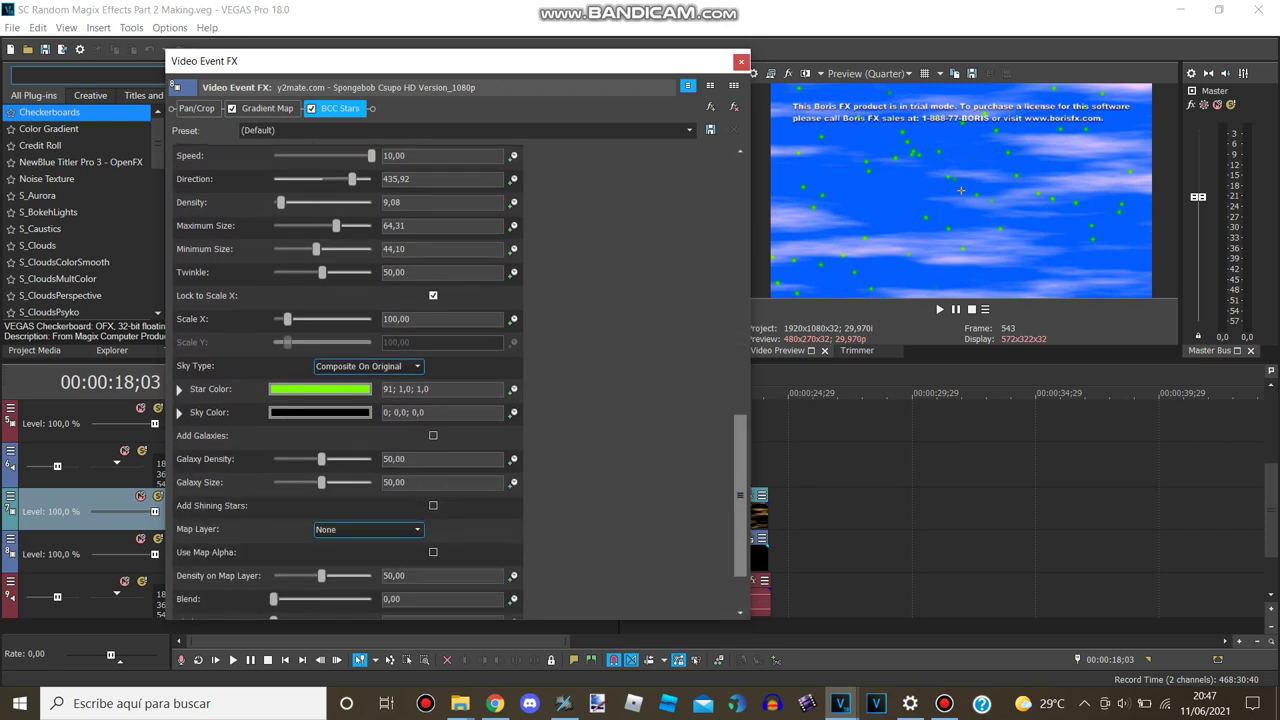
pyautogui.click(741, 62)
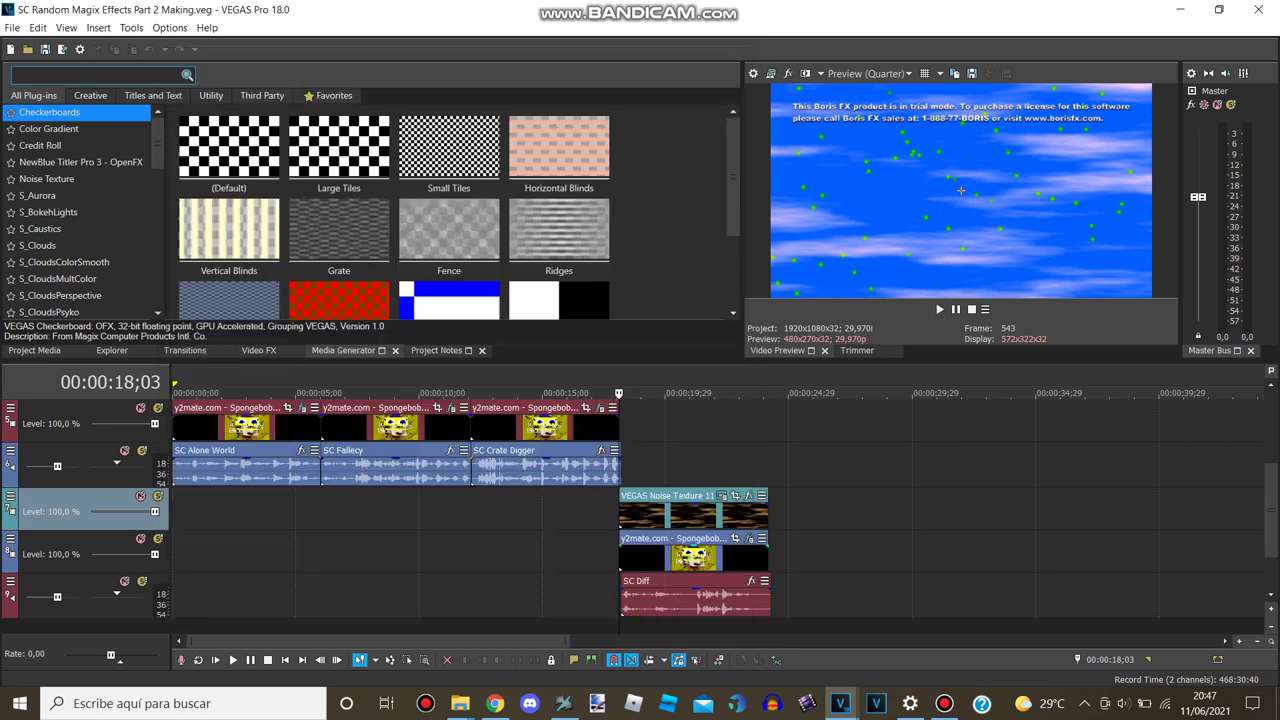
# Step: Place the cursor at the start of the Spongebob clip above SC Funk Down and examine its Gradient Map's color points
pyautogui.scroll(2, 620, 510)
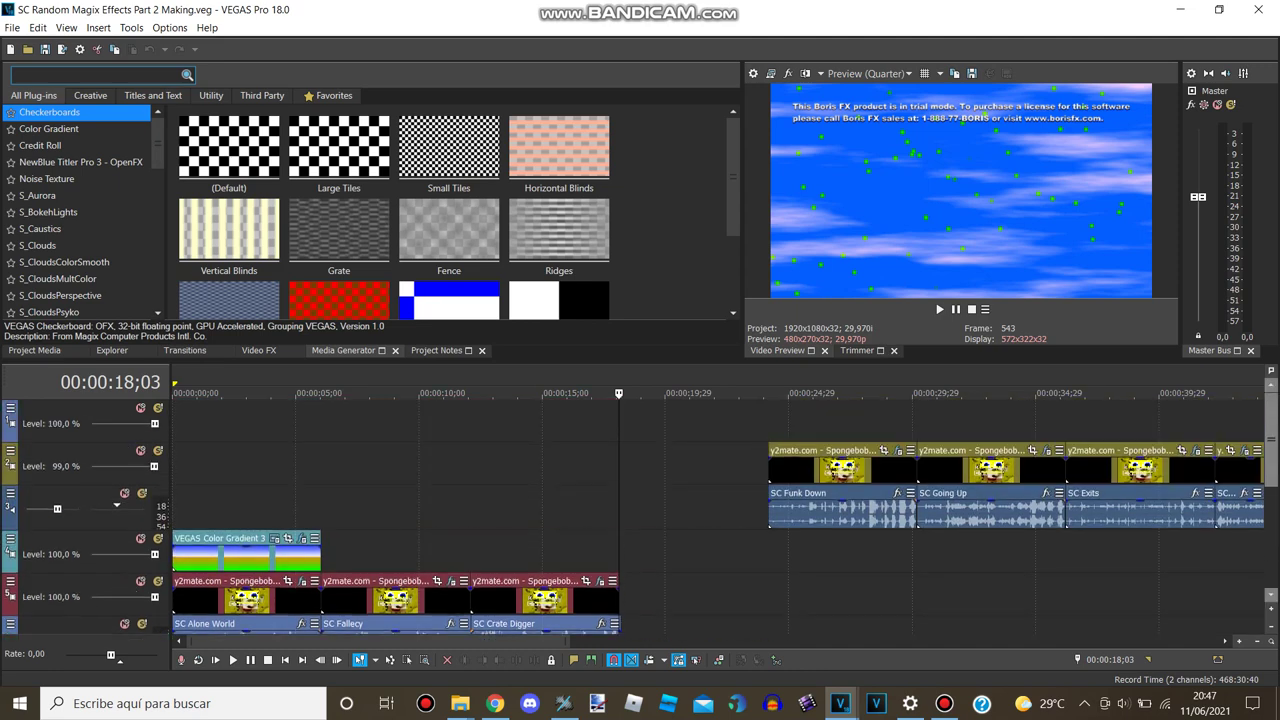
pyautogui.click(768, 394)
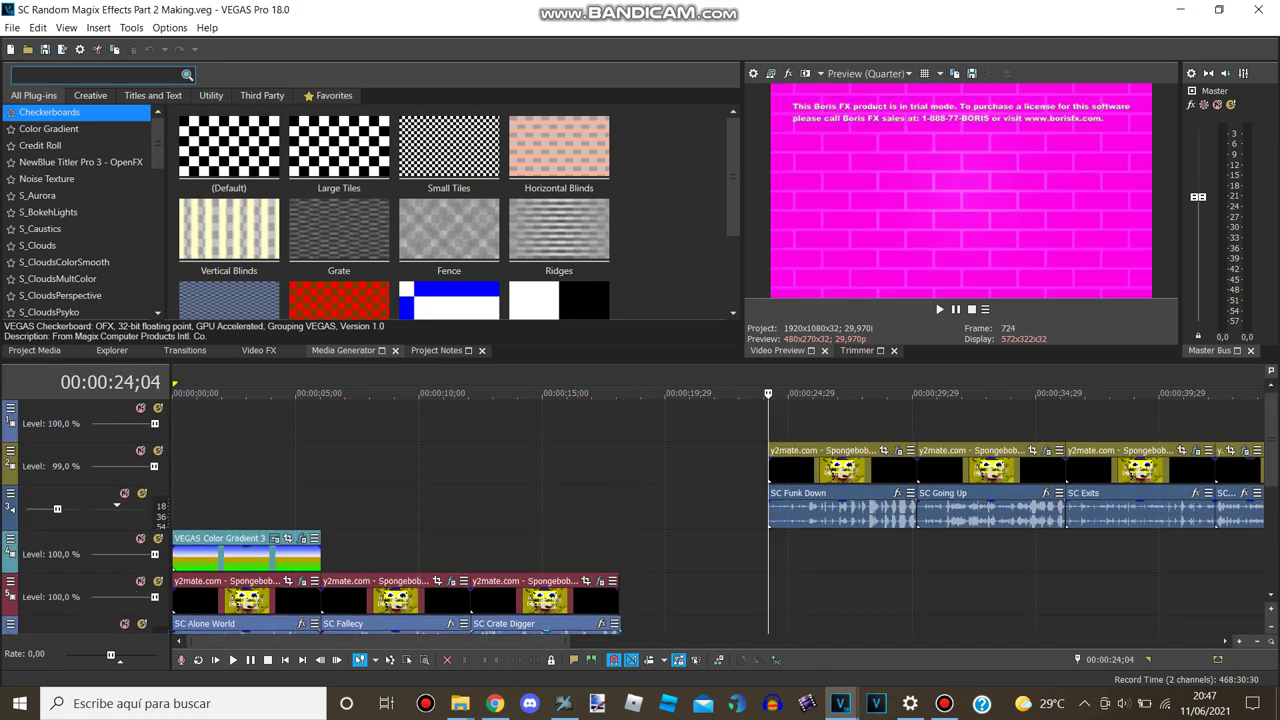
pyautogui.moveTo(400, 641); pyautogui.dragTo(558, 641)
pyautogui.click(445, 451)
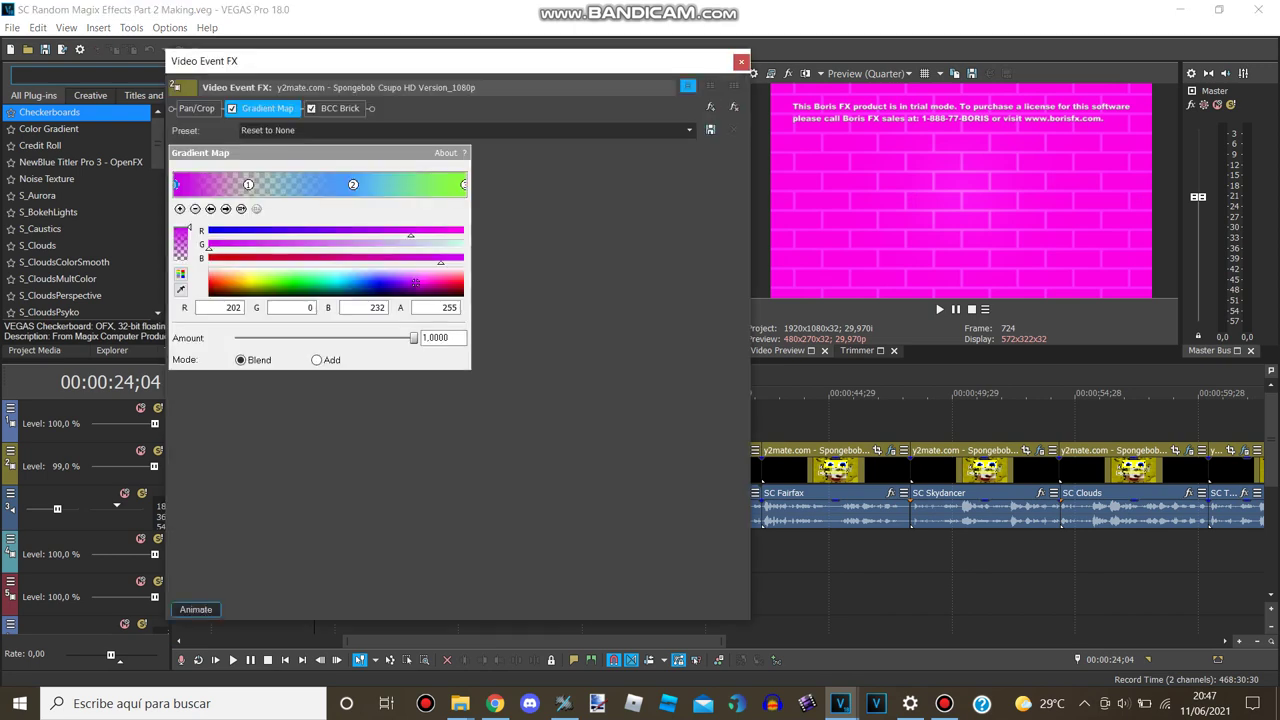
pyautogui.click(226, 209)
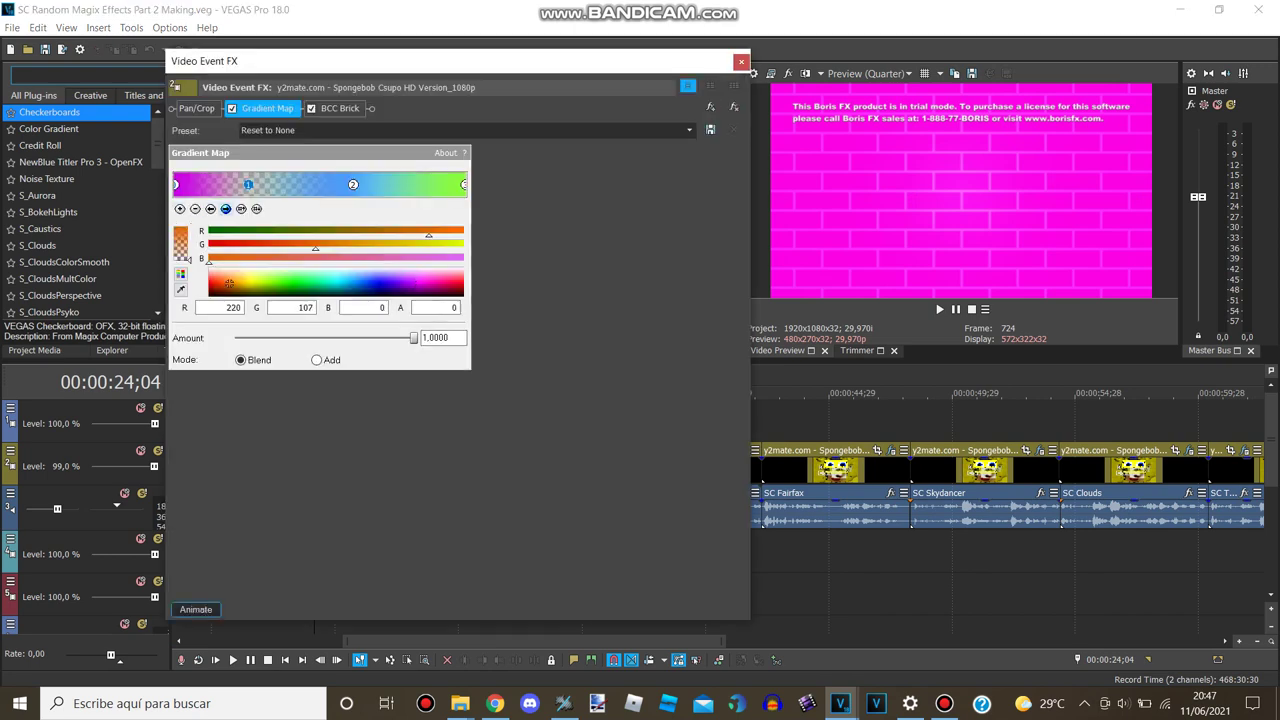
pyautogui.click(226, 209)
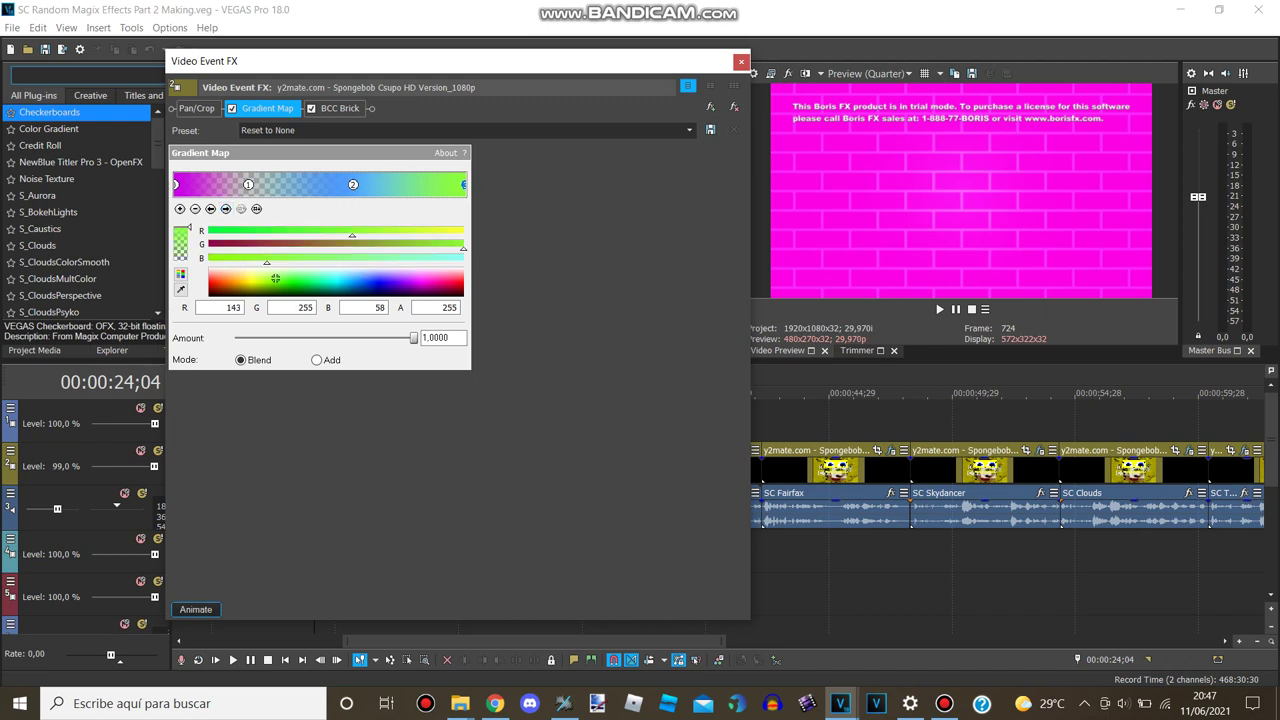
# Step: Examine the BCC Brick settings of the SC Funk Down section's clip and close the effects window
pyautogui.click(340, 108)
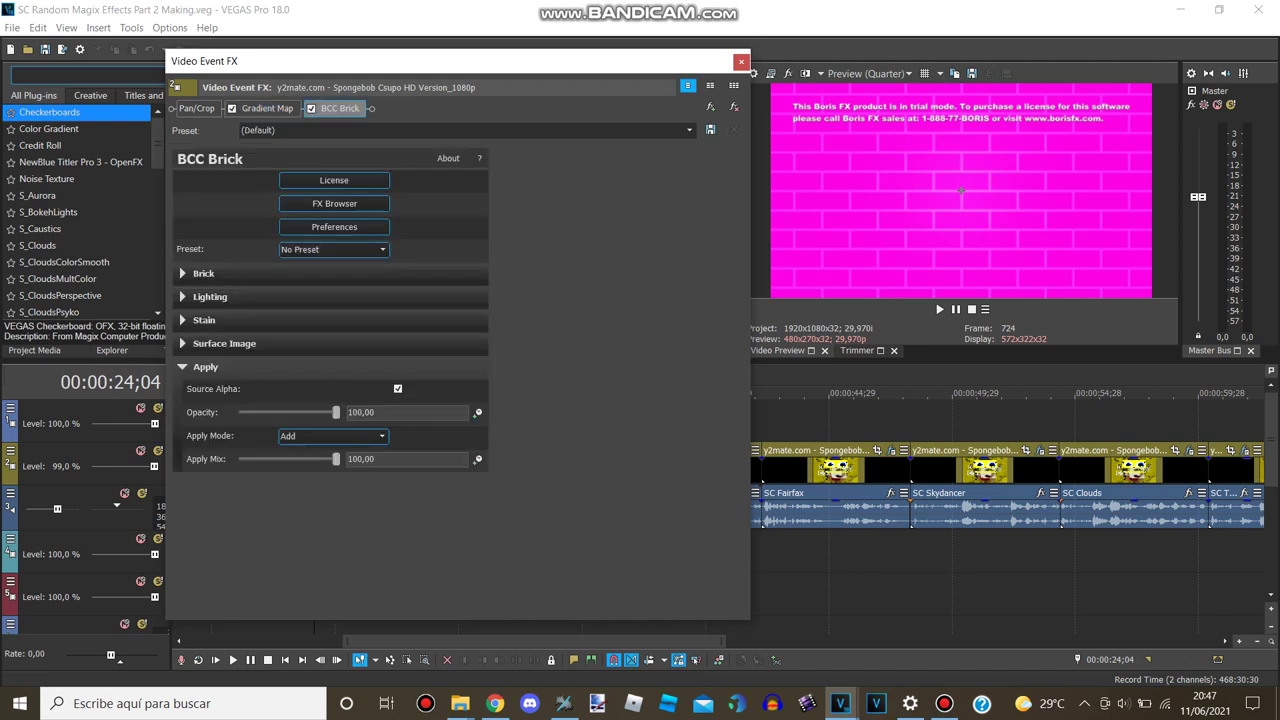
pyautogui.click(334, 204)
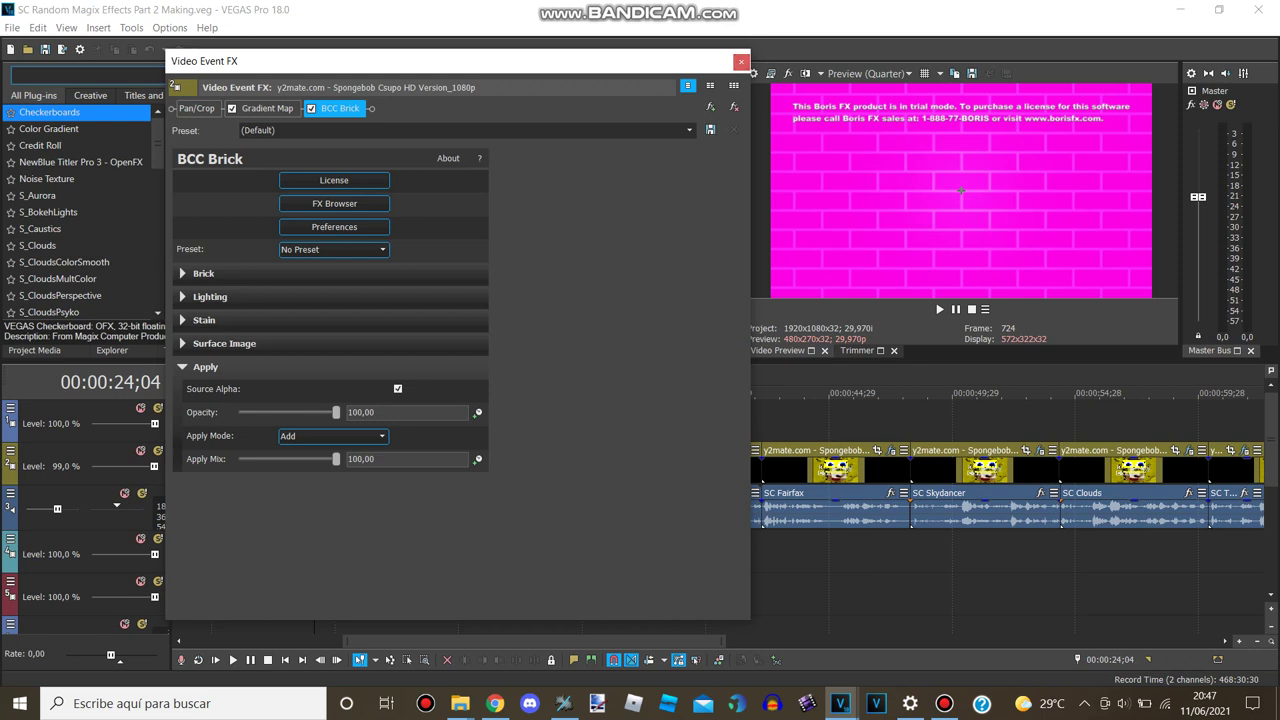
pyautogui.click(741, 62)
# Step: Place the cursor at the start of the clip above SC Going Up, examine its TV Simulator and Gradient Map settings, and close its effects
pyautogui.click(464, 565)
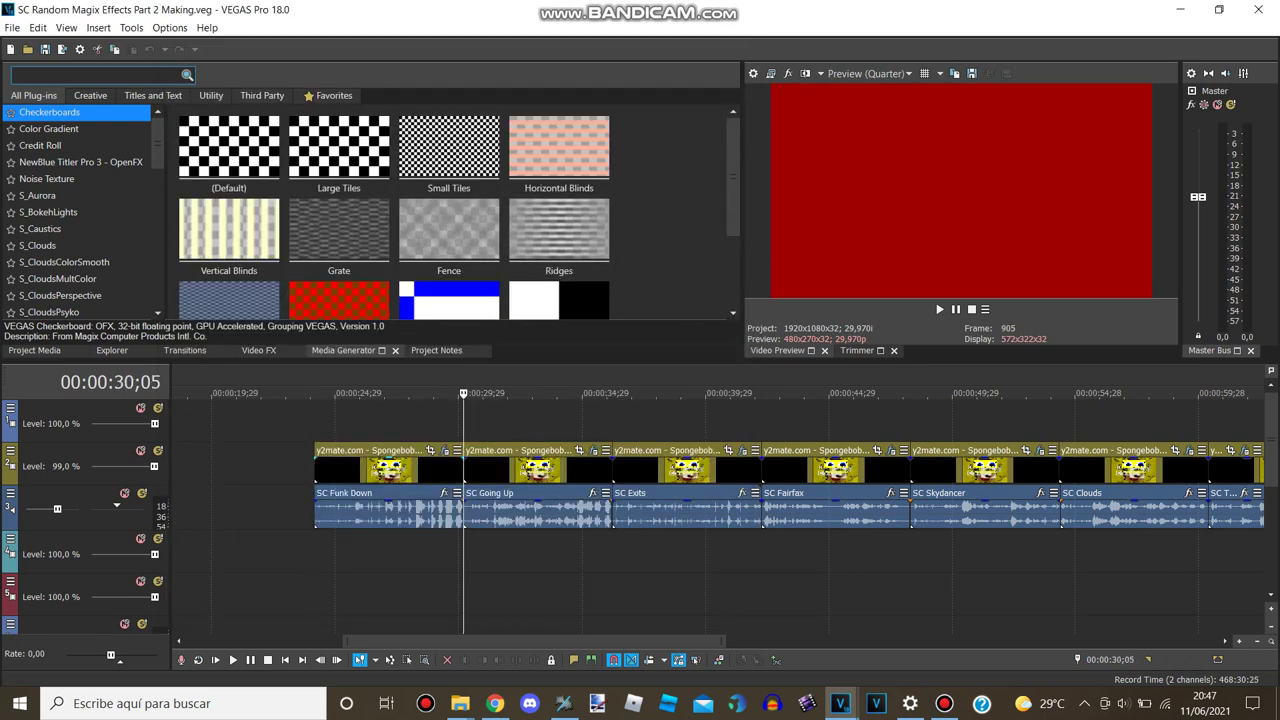
pyautogui.click(594, 451)
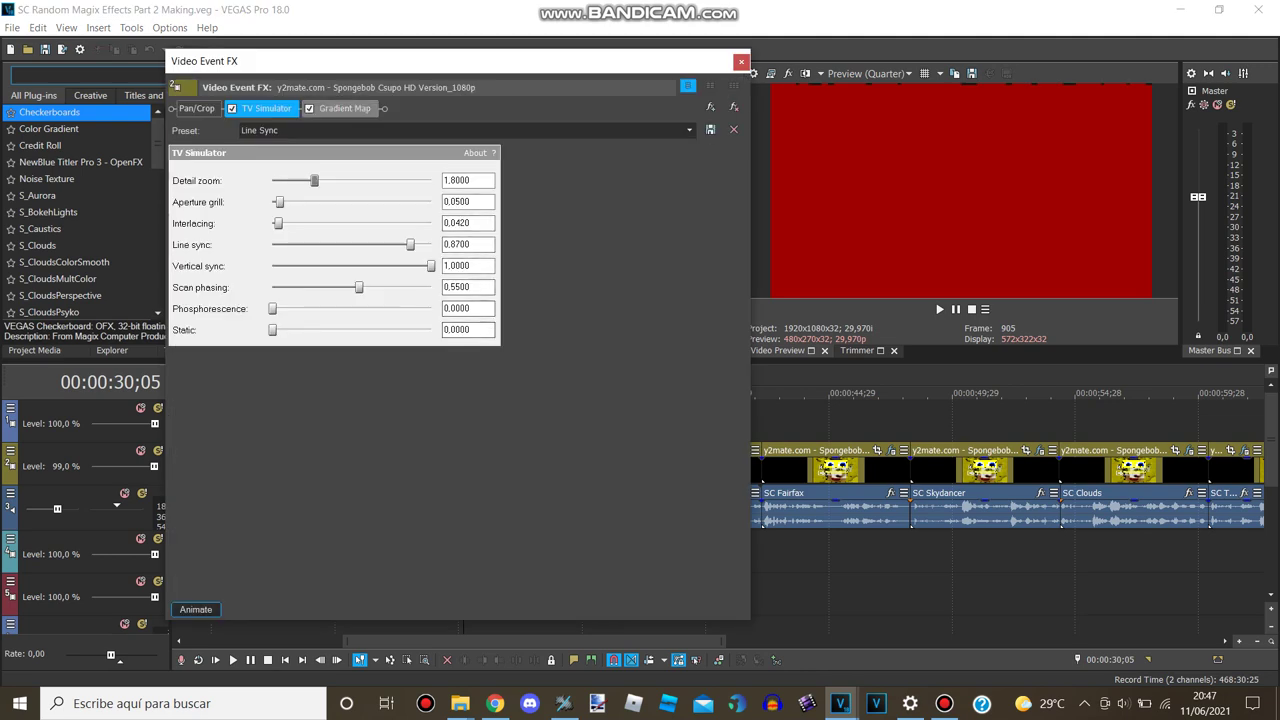
pyautogui.click(344, 109)
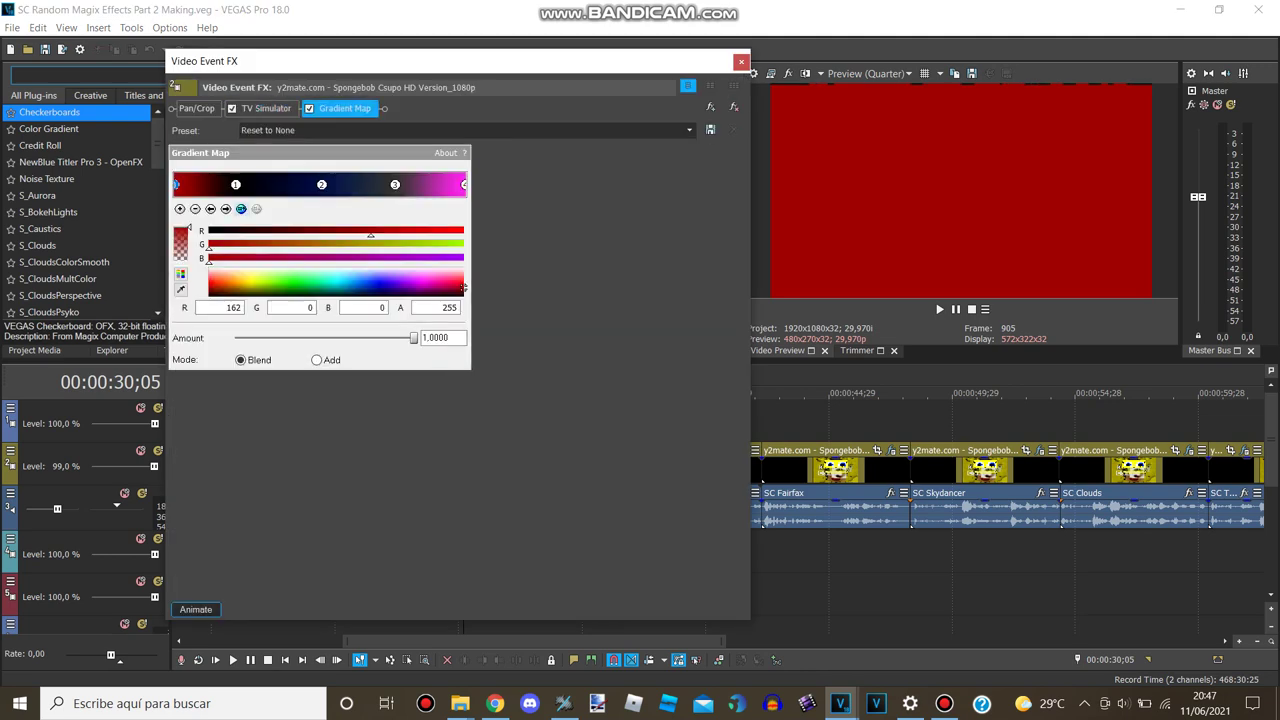
pyautogui.click(226, 209)
pyautogui.click(226, 209)
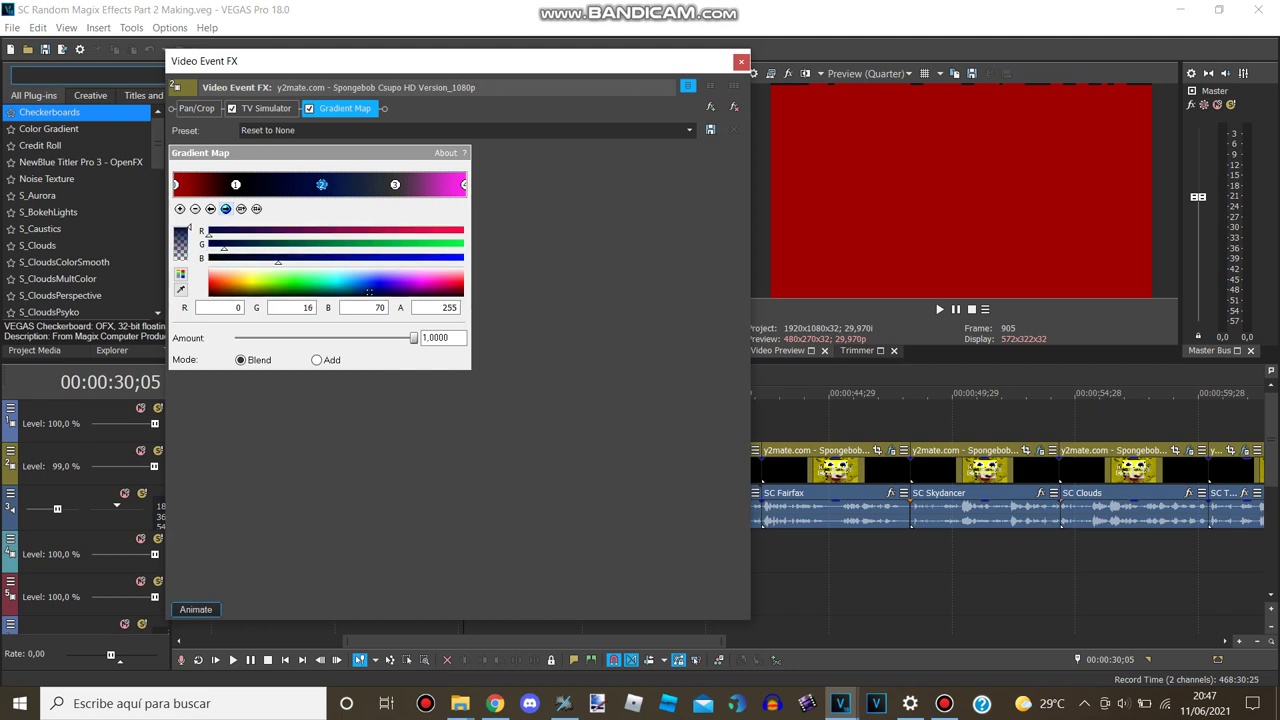
pyautogui.click(395, 184)
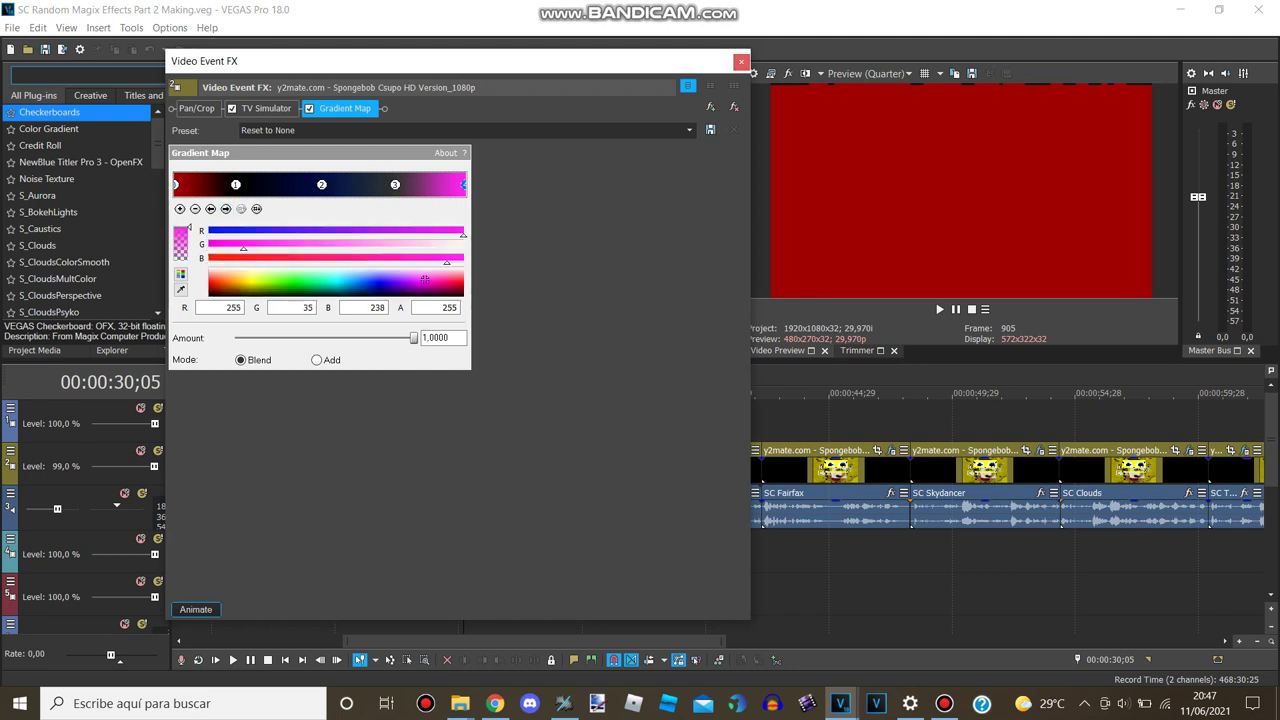
pyautogui.click(741, 61)
# Step: Place the cursor at the start of the clip above SC Exits and examine its Gradient Map's color points
pyautogui.click(613, 470)
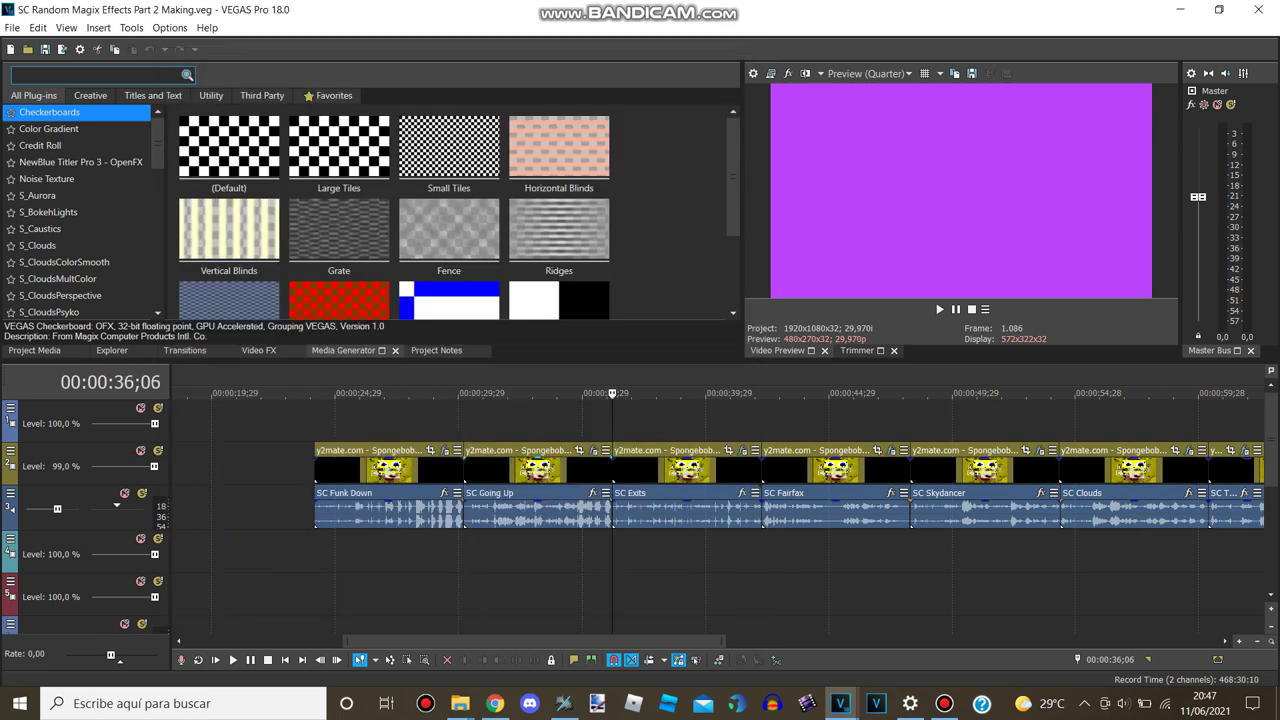
pyautogui.click(743, 450)
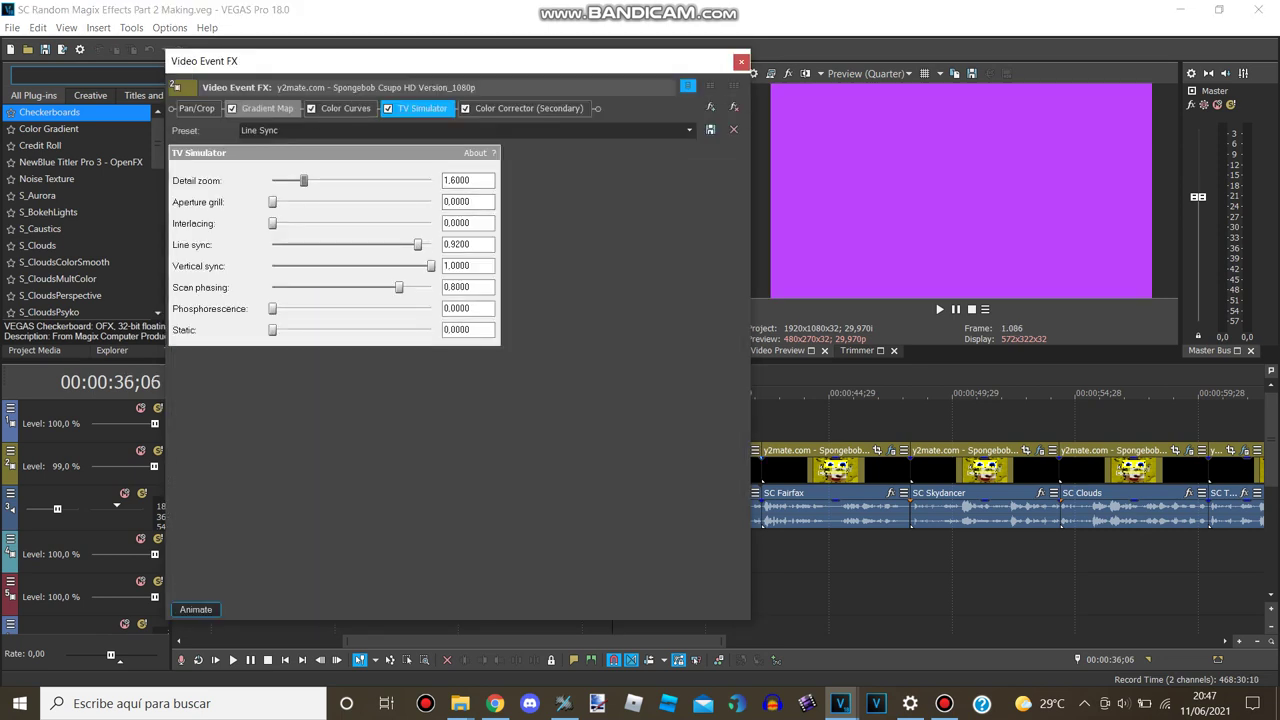
pyautogui.click(267, 108)
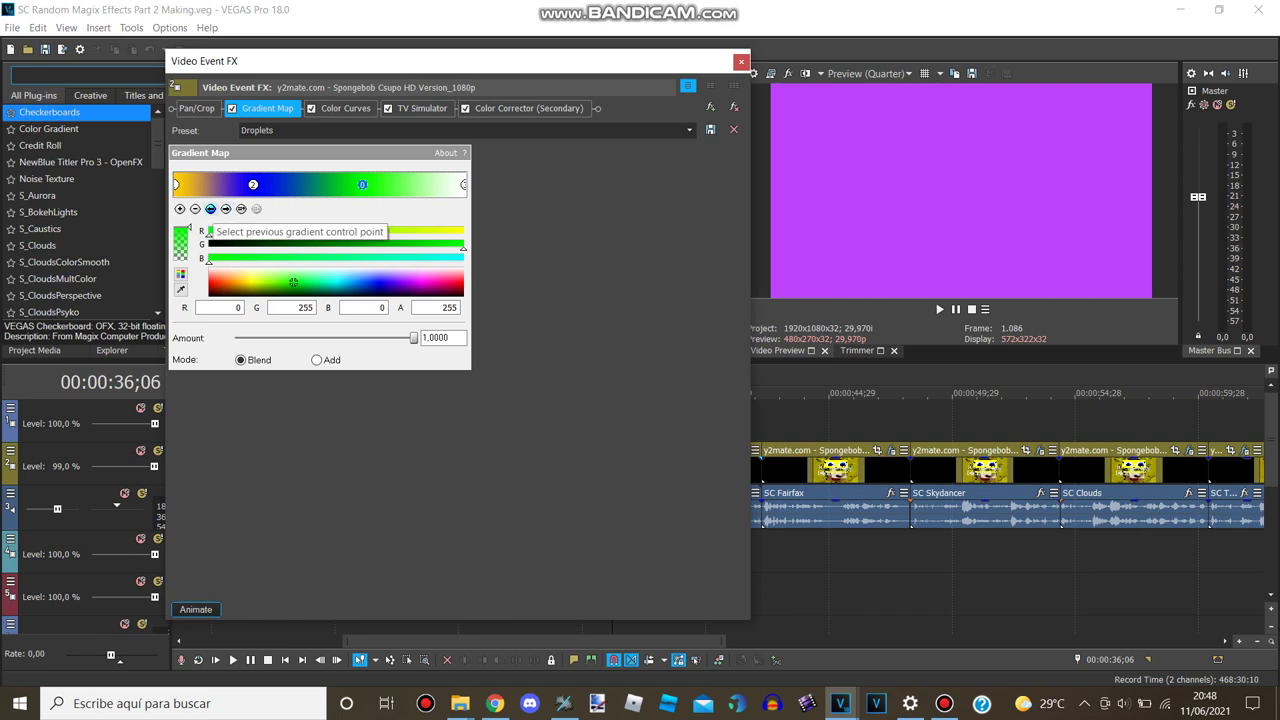
pyautogui.click(210, 208)
pyautogui.click(210, 208)
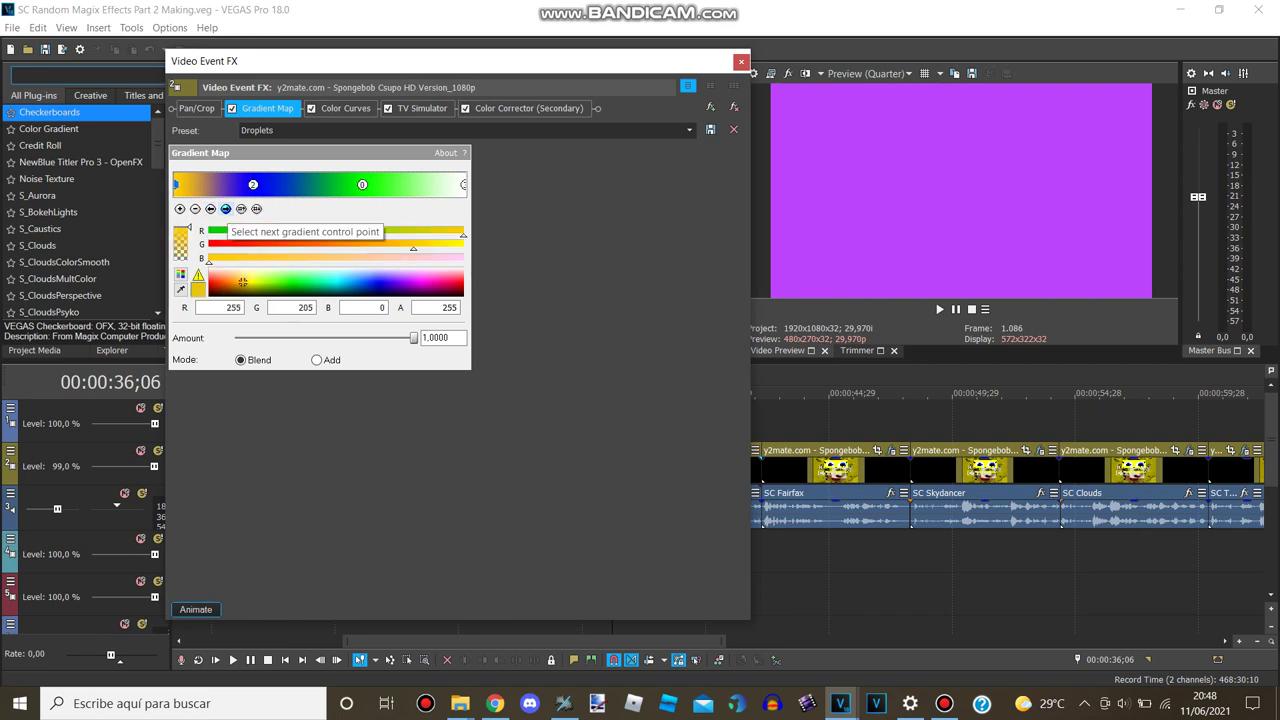
pyautogui.click(253, 184)
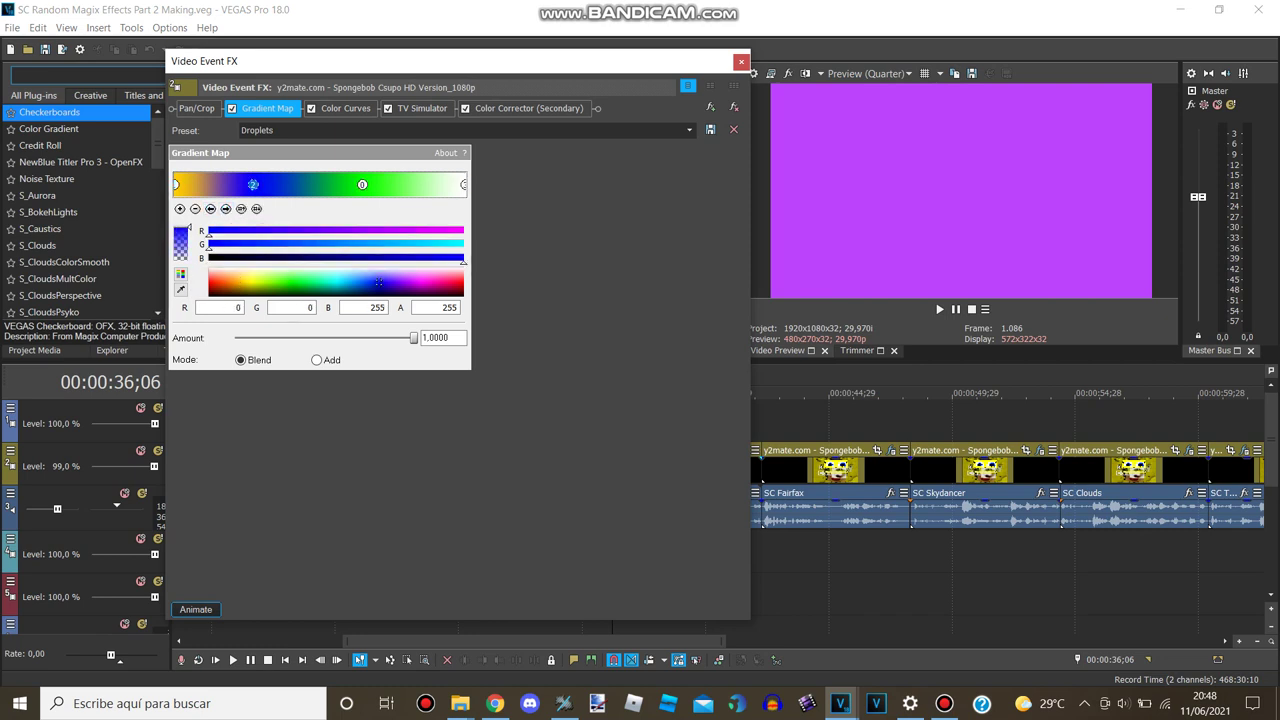
pyautogui.click(362, 184)
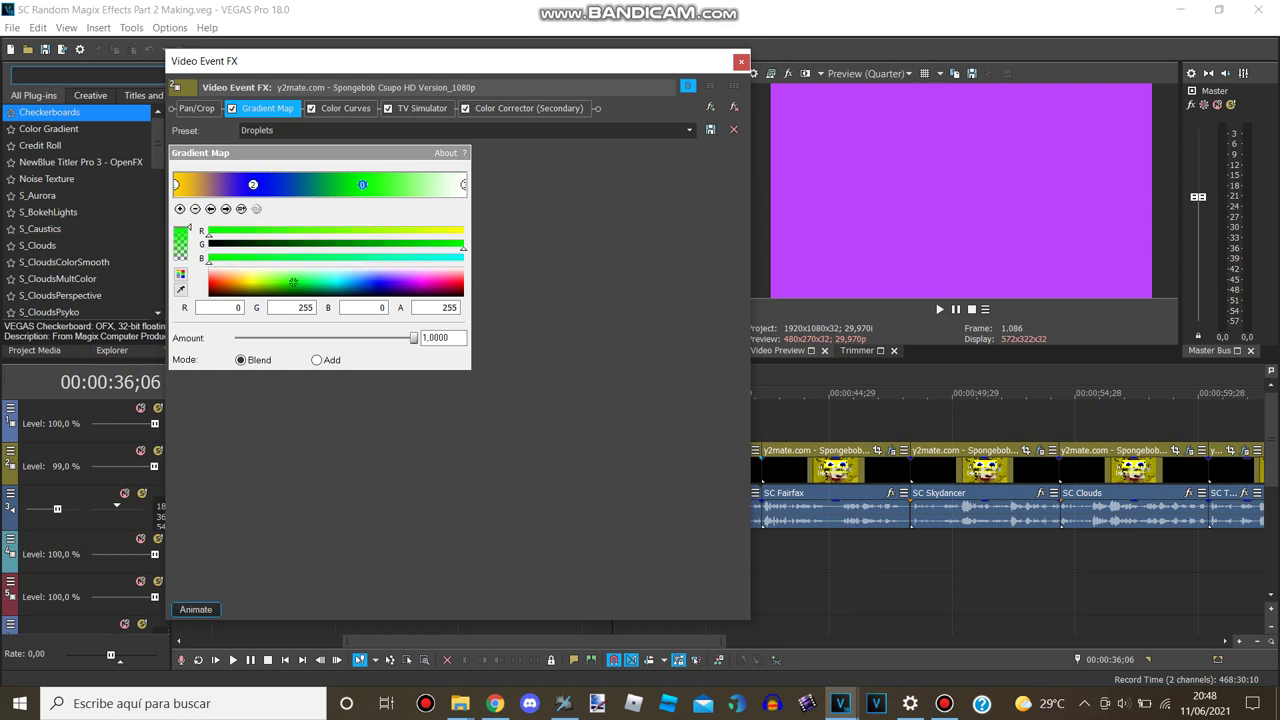
# Step: Examine the Color Curves, TV Simulator and Color Corrector (Secondary) settings of the clip above SC Exits and close its effects
pyautogui.click(345, 108)
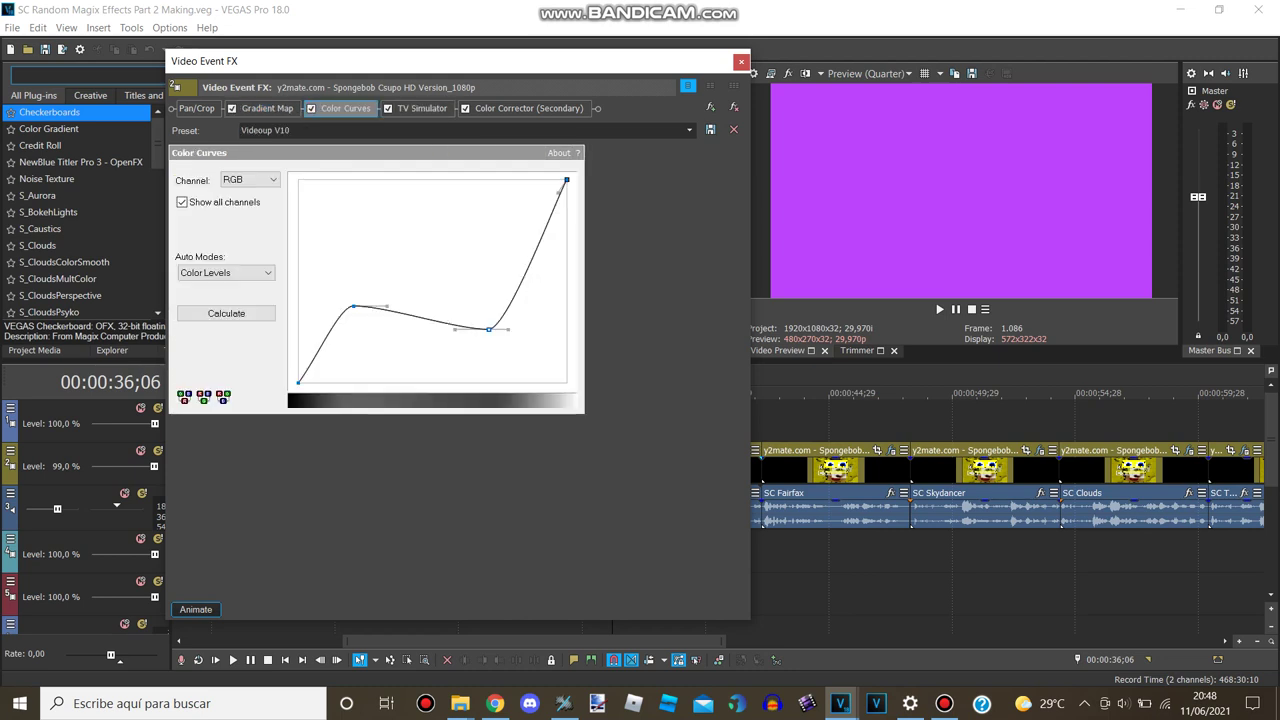
pyautogui.click(422, 108)
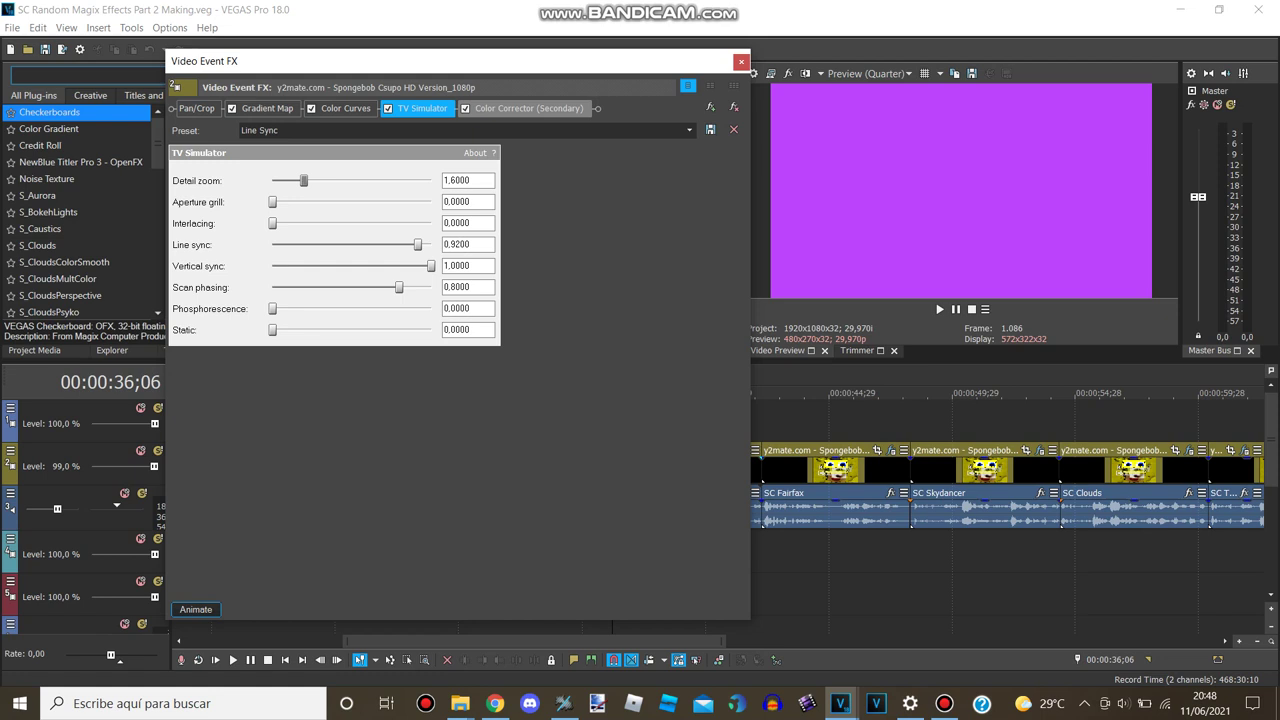
pyautogui.click(345, 108)
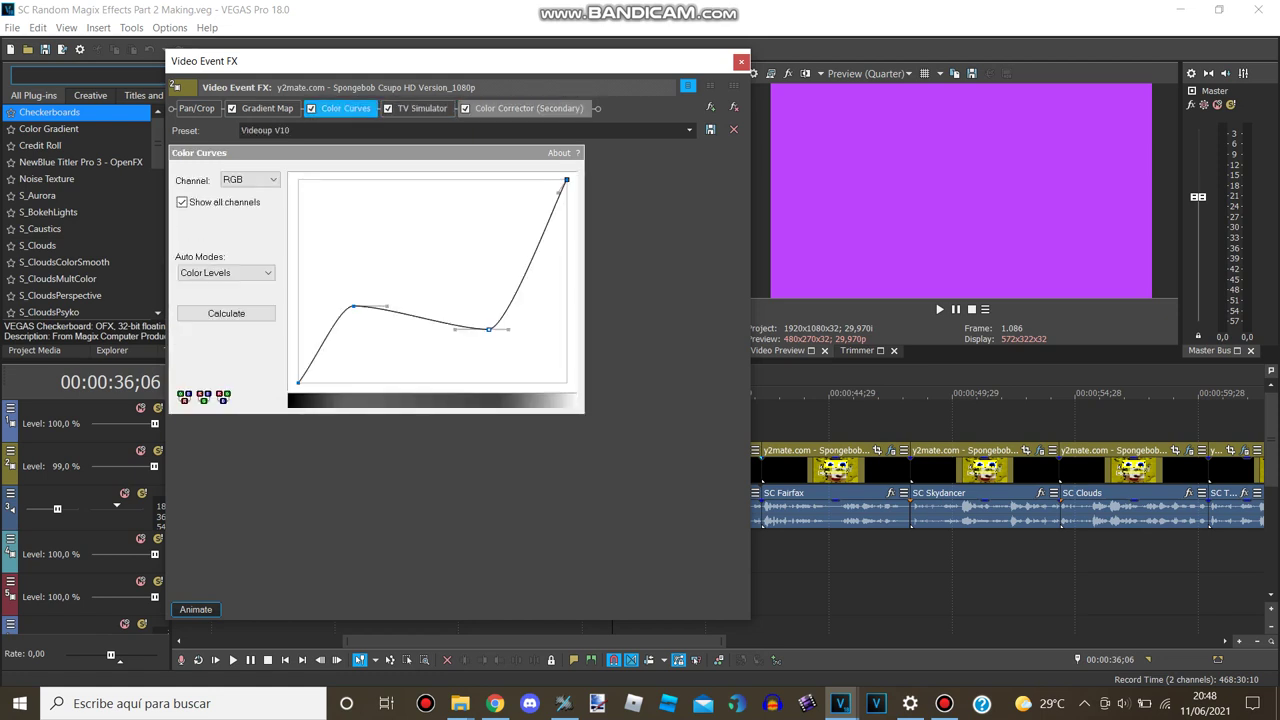
pyautogui.click(528, 108)
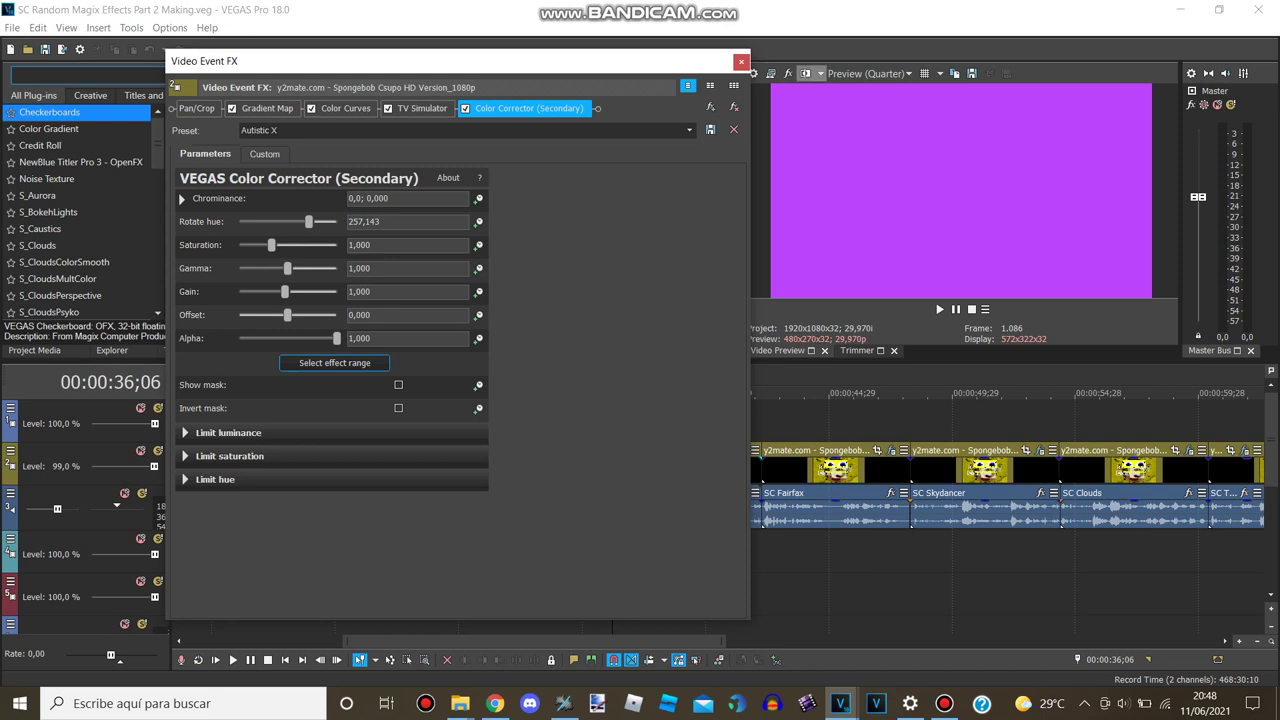
pyautogui.click(741, 61)
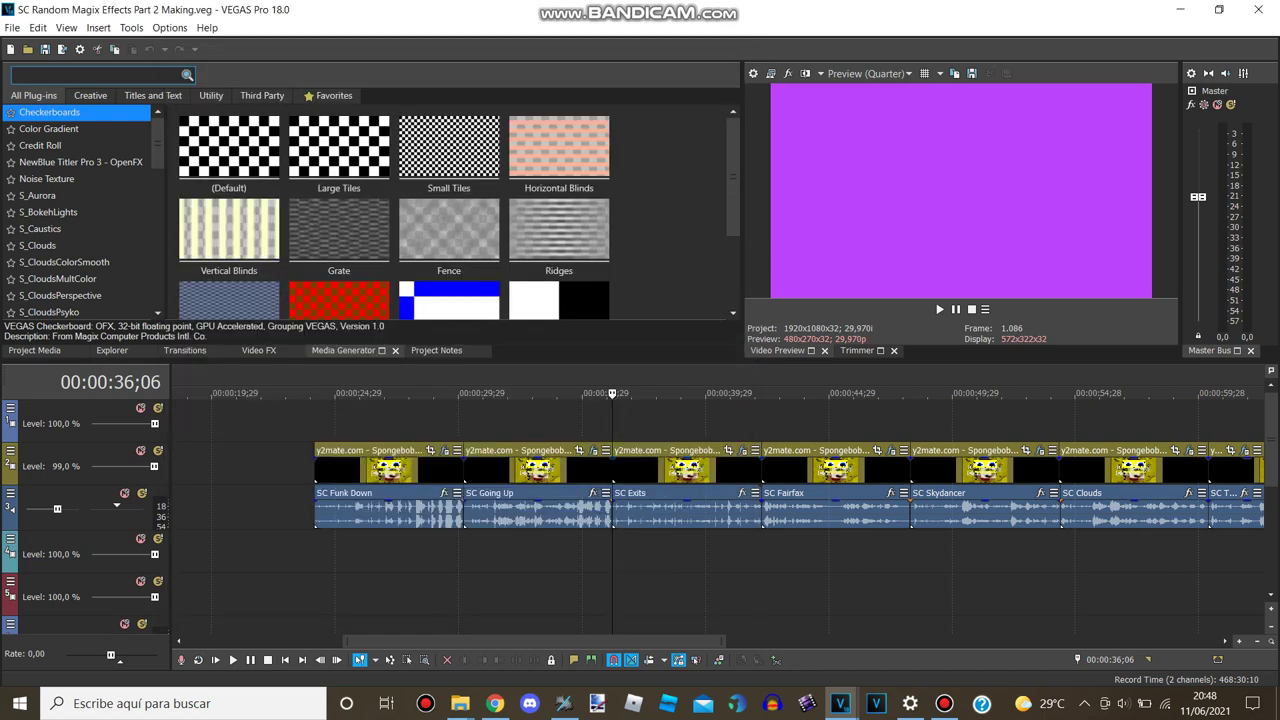
# Step: Place the cursor at the start of the clip above SC Fairfax and examine each color point of its Gradient Map
pyautogui.hotkey('ctrl', 'alt', 'Right')
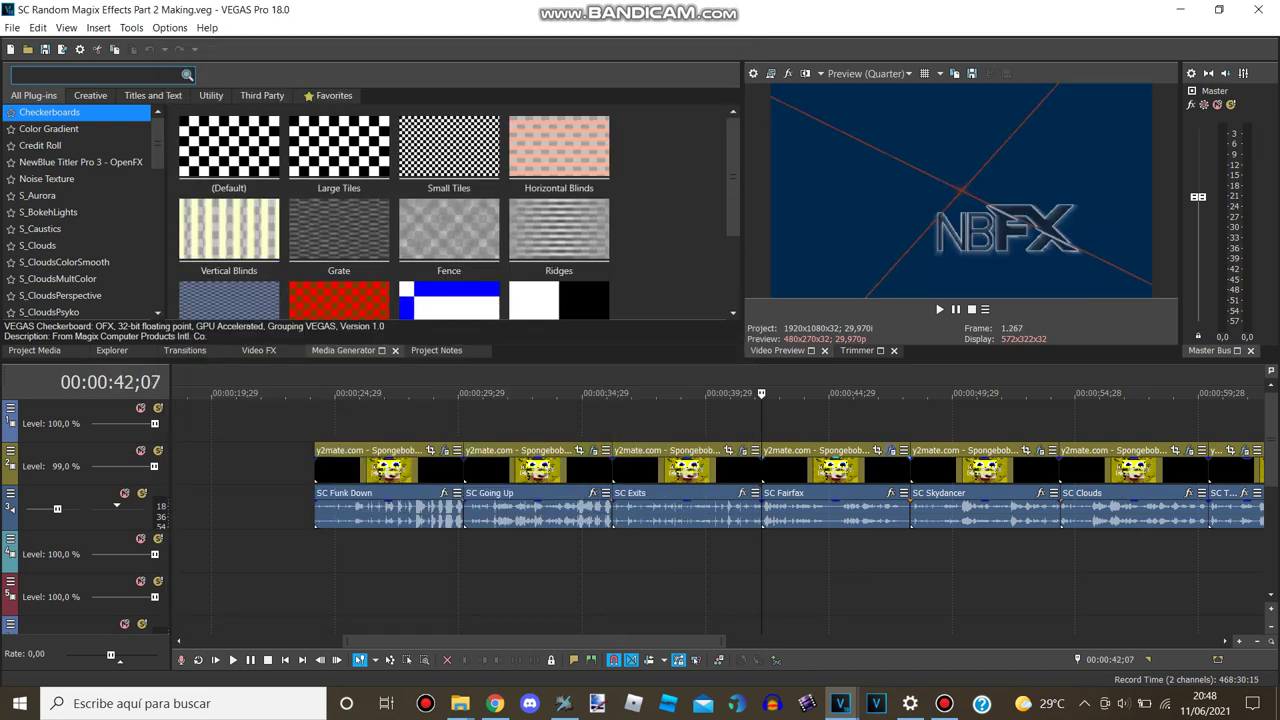
pyautogui.click(891, 451)
pyautogui.click(226, 209)
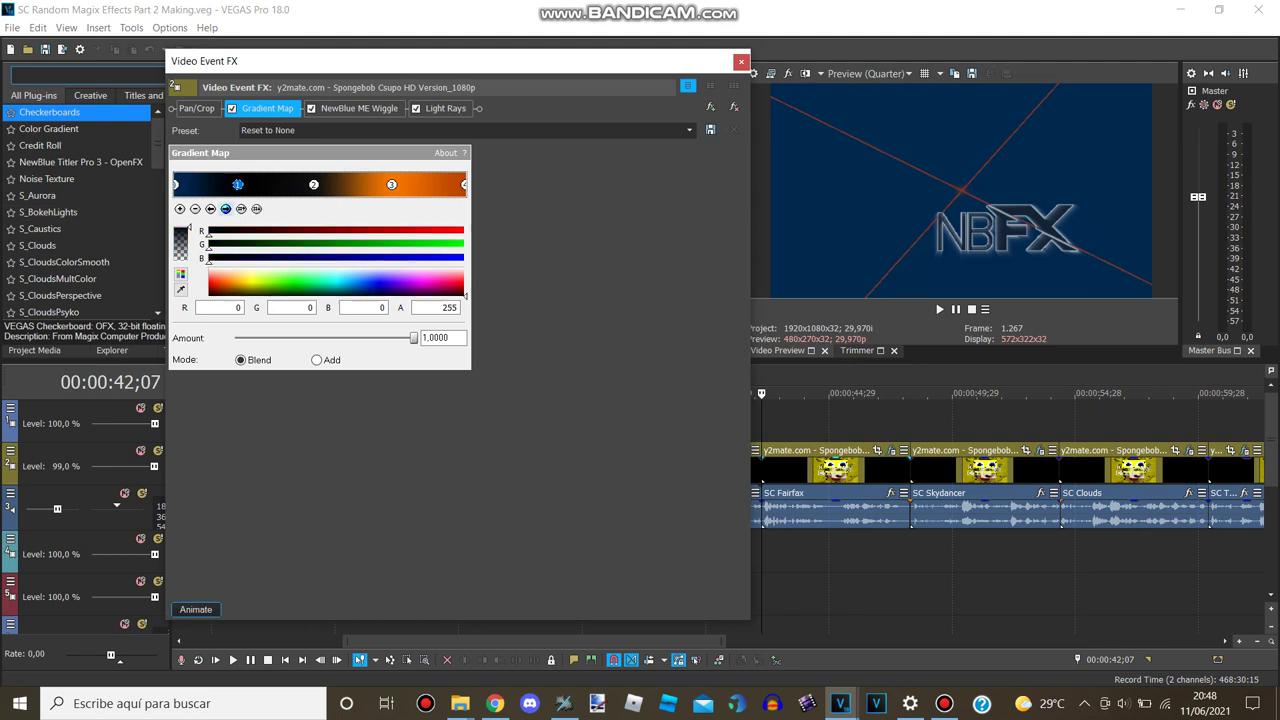
pyautogui.click(226, 209)
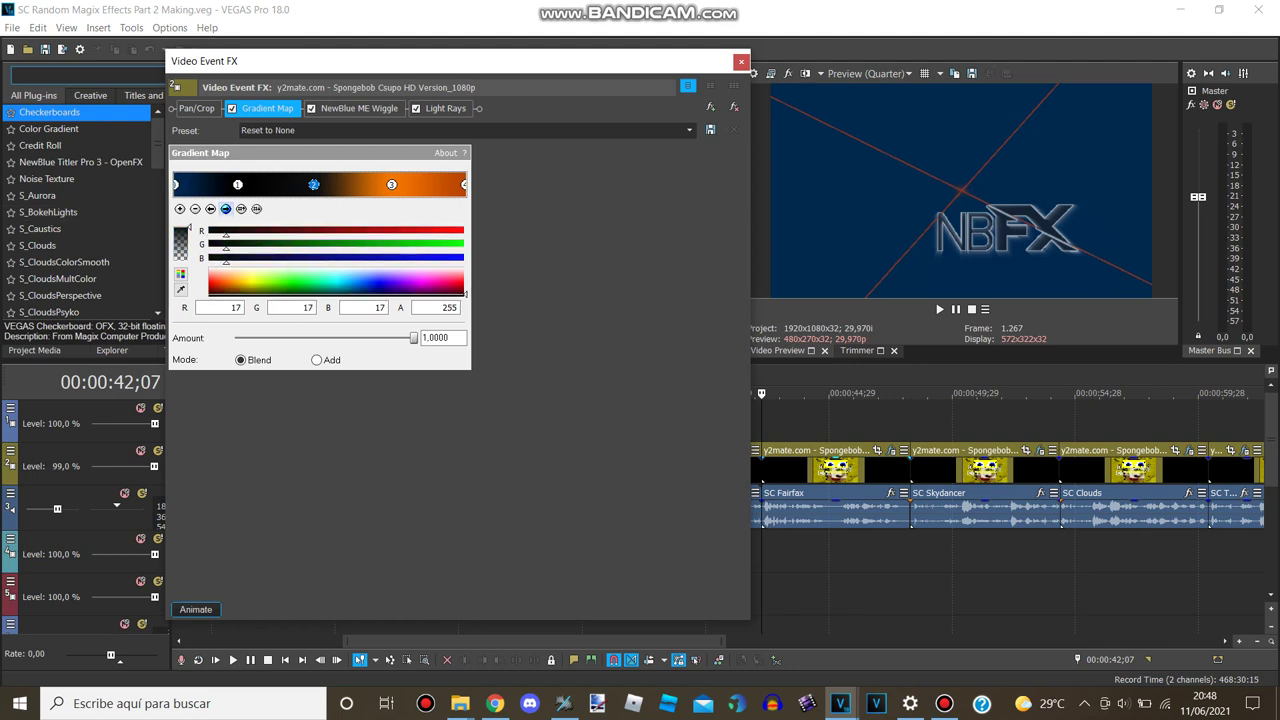
pyautogui.click(391, 184)
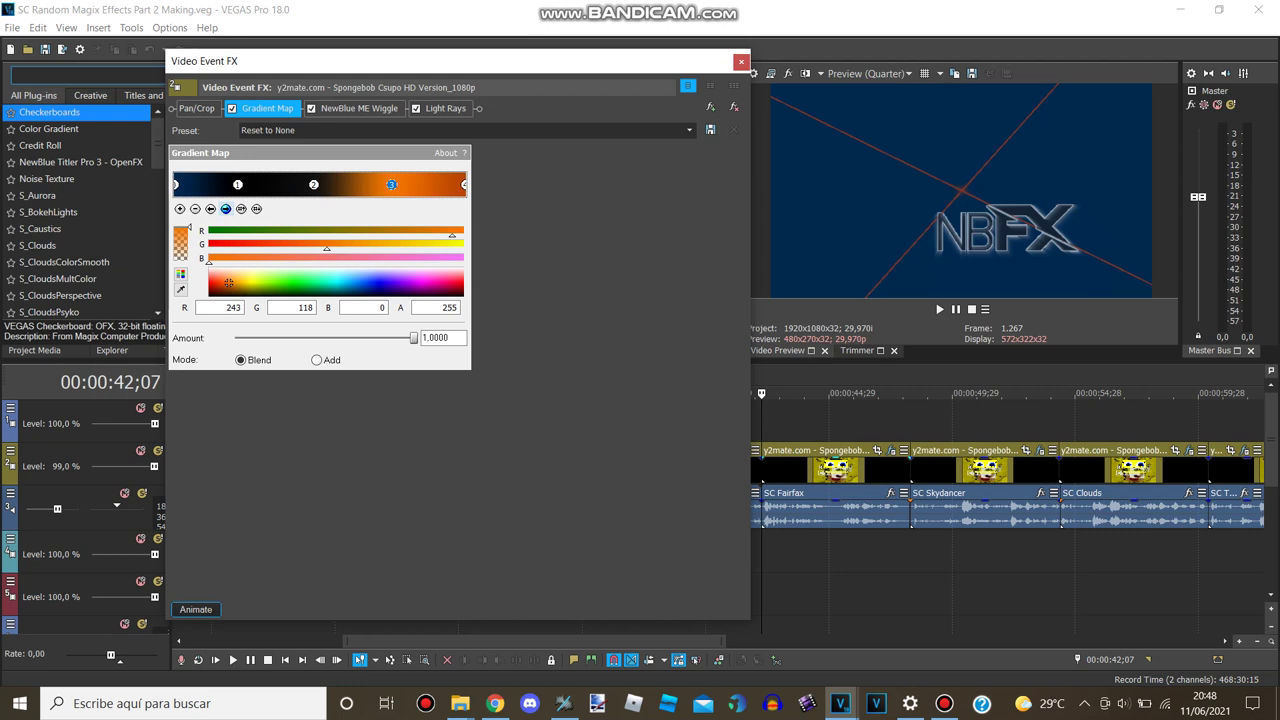
pyautogui.click(226, 209)
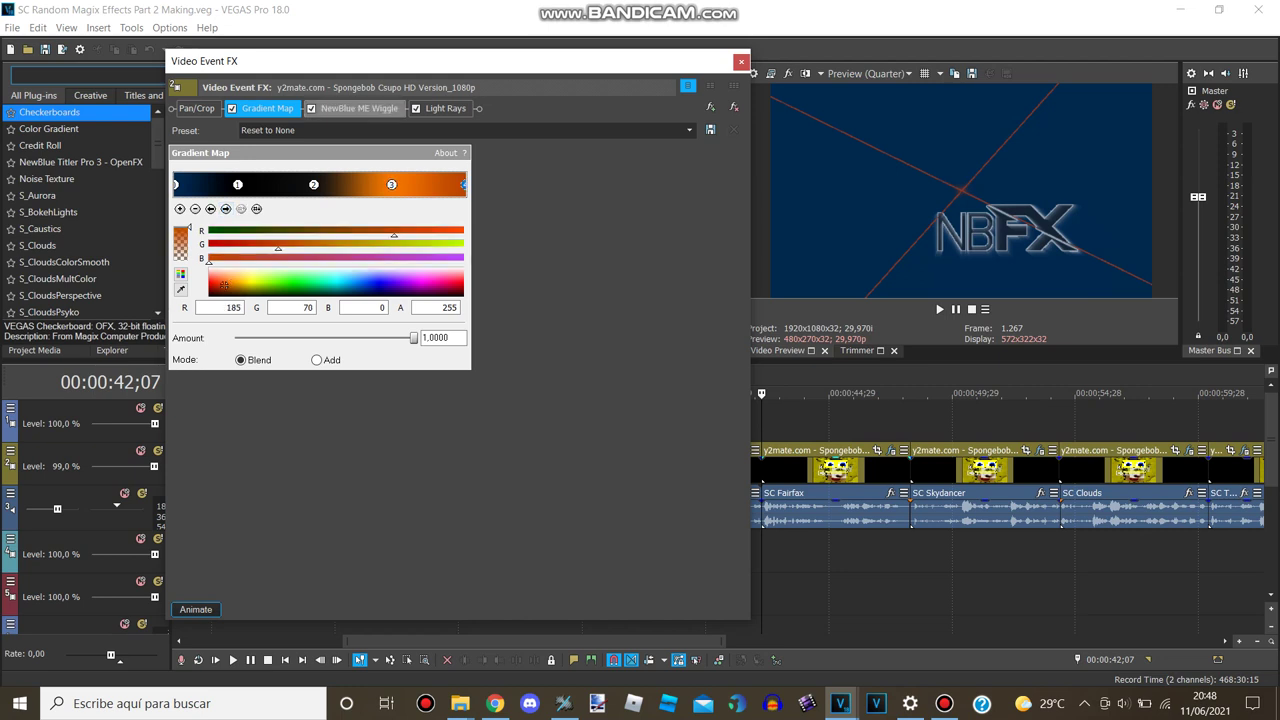
# Step: Examine the NewBlue ME Wiggle and Light Rays settings of the clip above SC Fairfax and close its effects
pyautogui.click(359, 108)
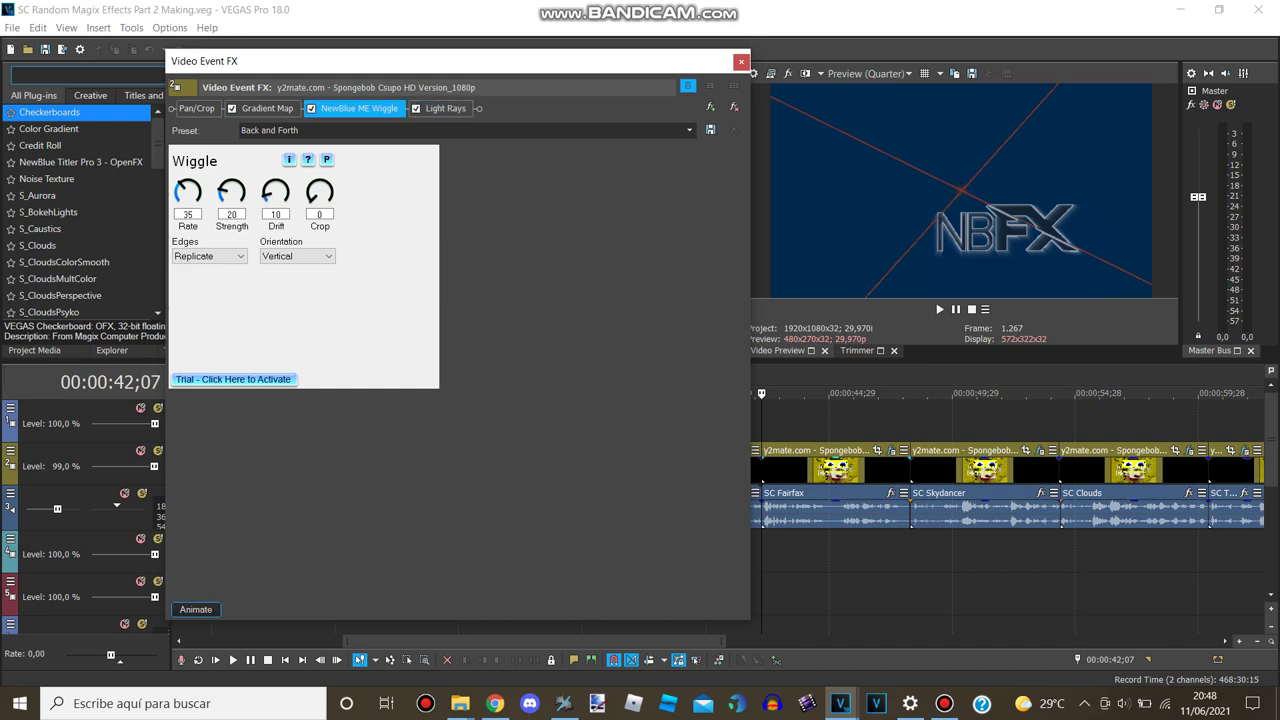
pyautogui.click(445, 108)
pyautogui.click(741, 62)
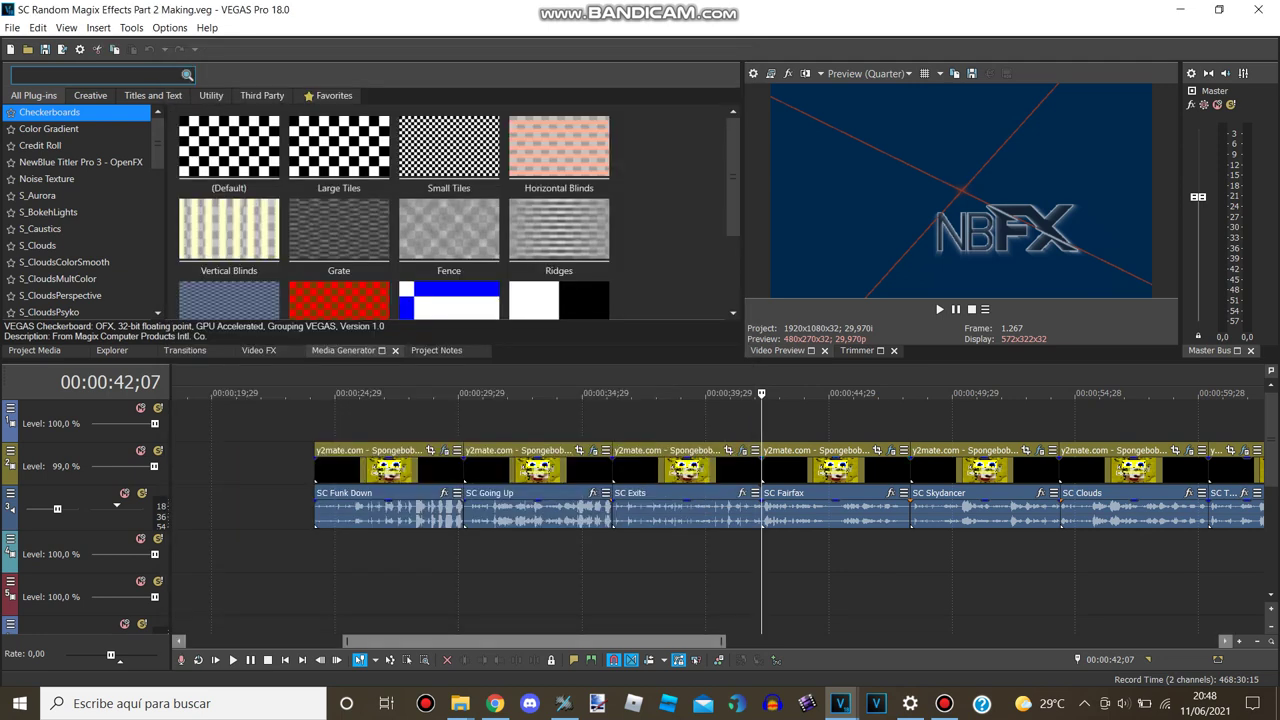
# Step: Place the cursor at the start of the clip above SC Skydancer, examine each color point of its Gradient Map and close its effects
pyautogui.click(1225, 641)
pyautogui.click(1225, 641)
pyautogui.click(655, 540)
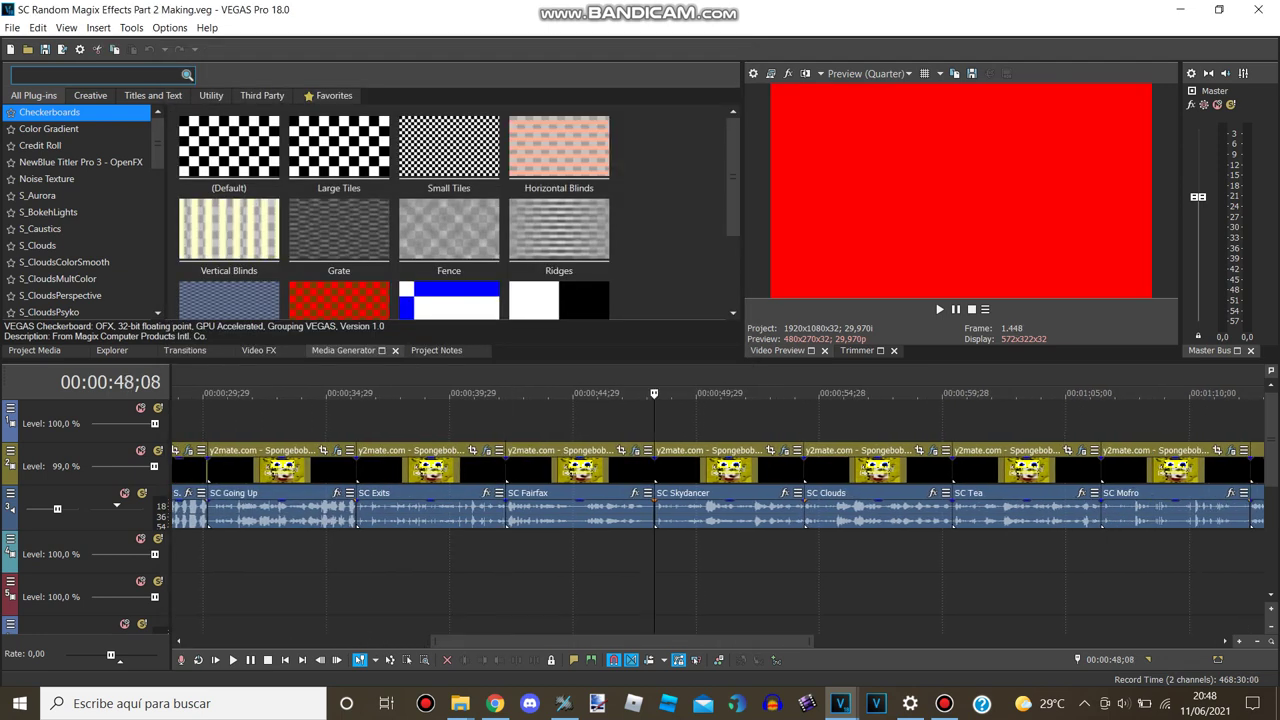
pyautogui.click(785, 450)
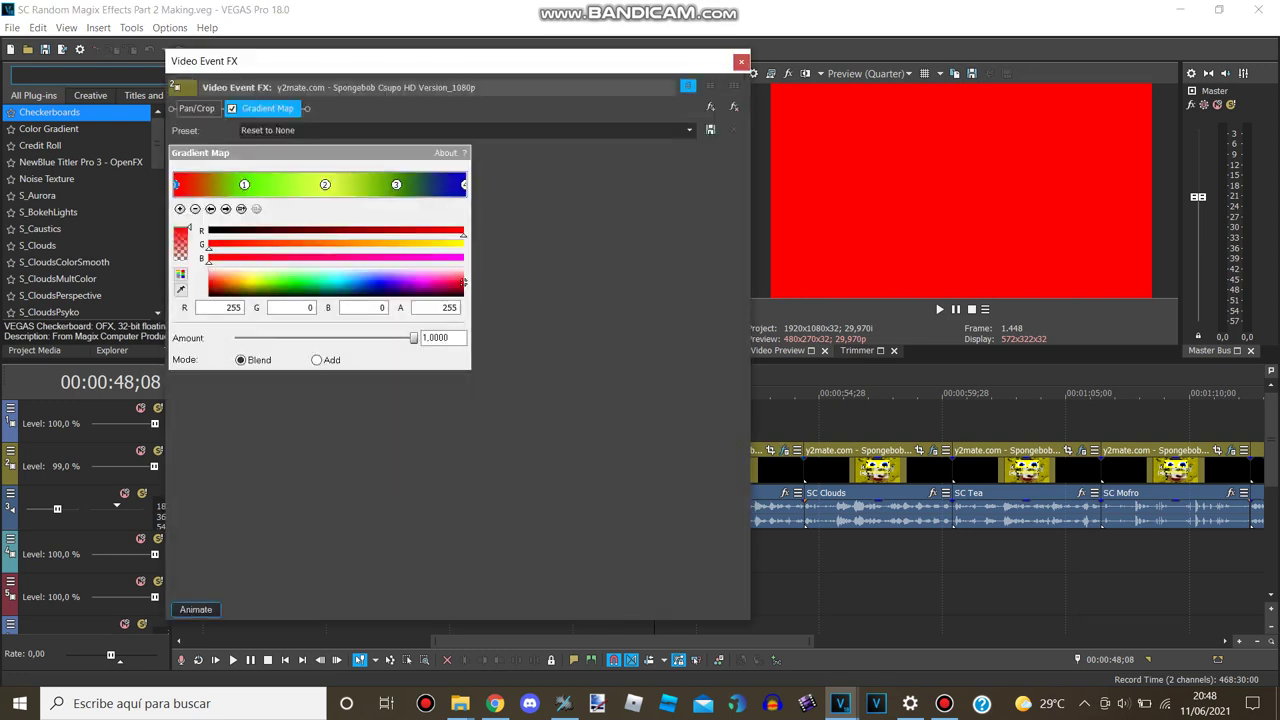
pyautogui.click(244, 184)
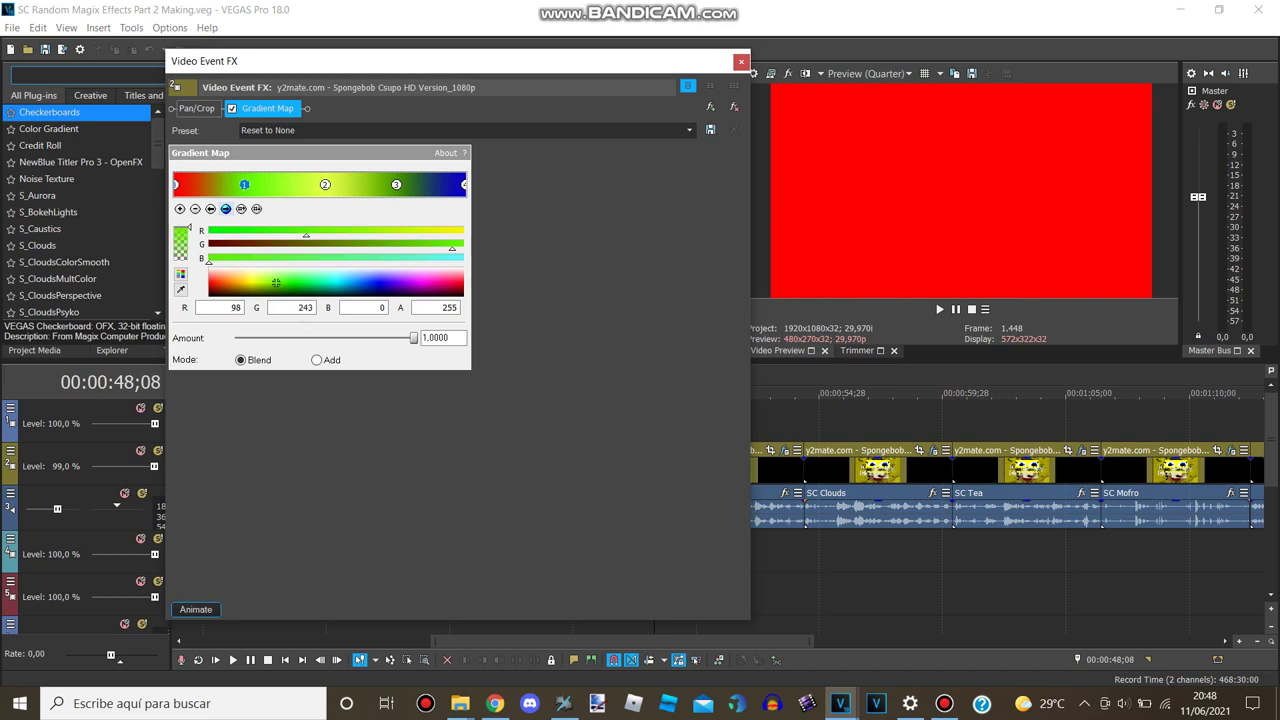
pyautogui.click(226, 209)
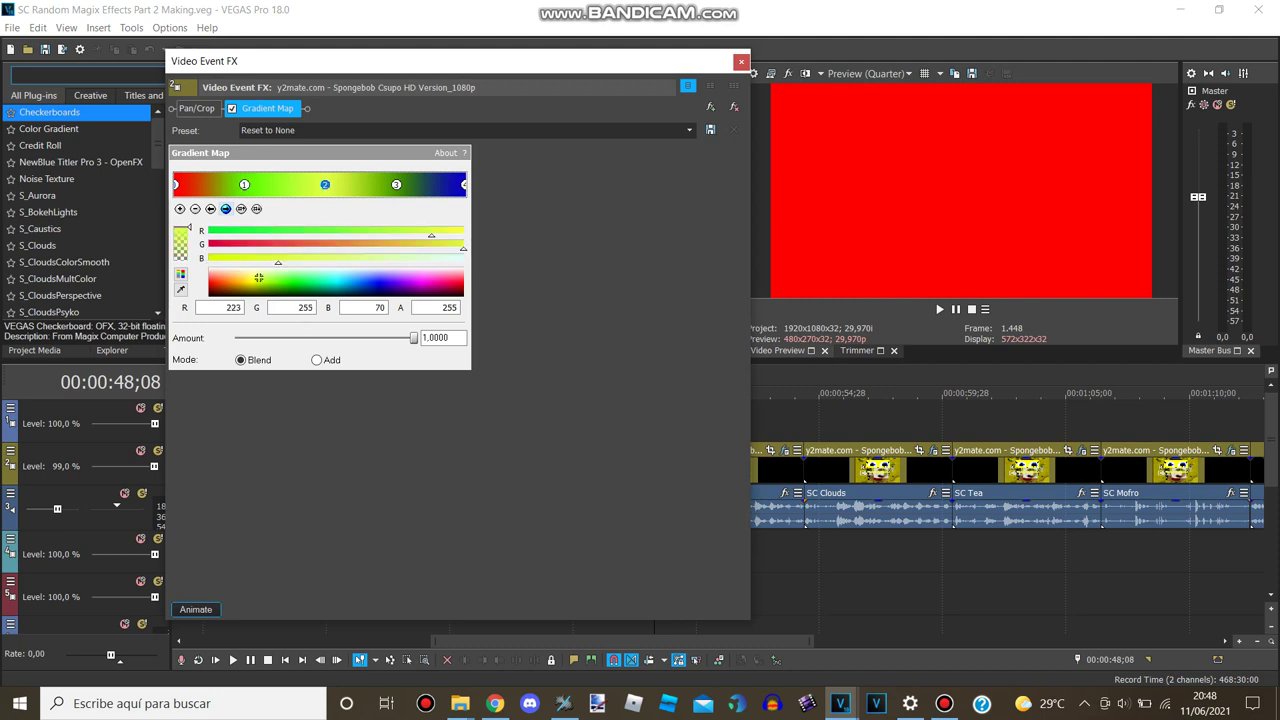
pyautogui.click(396, 184)
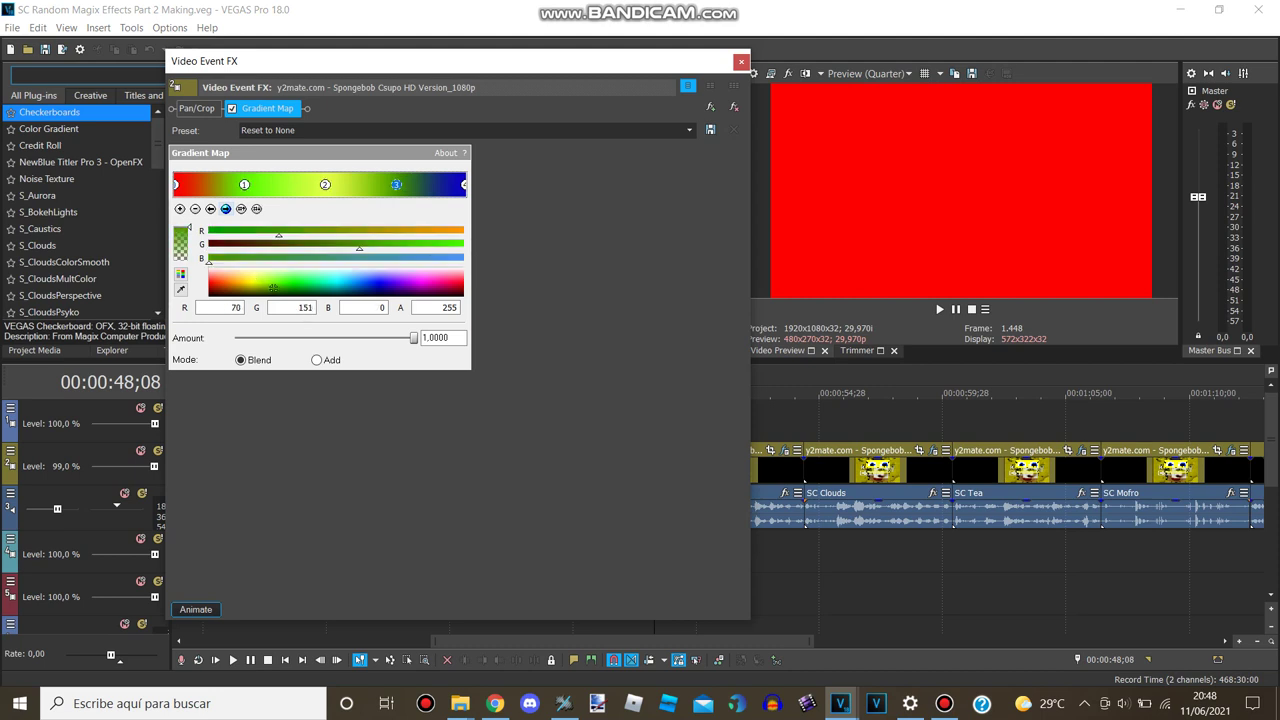
pyautogui.click(463, 184)
pyautogui.click(741, 62)
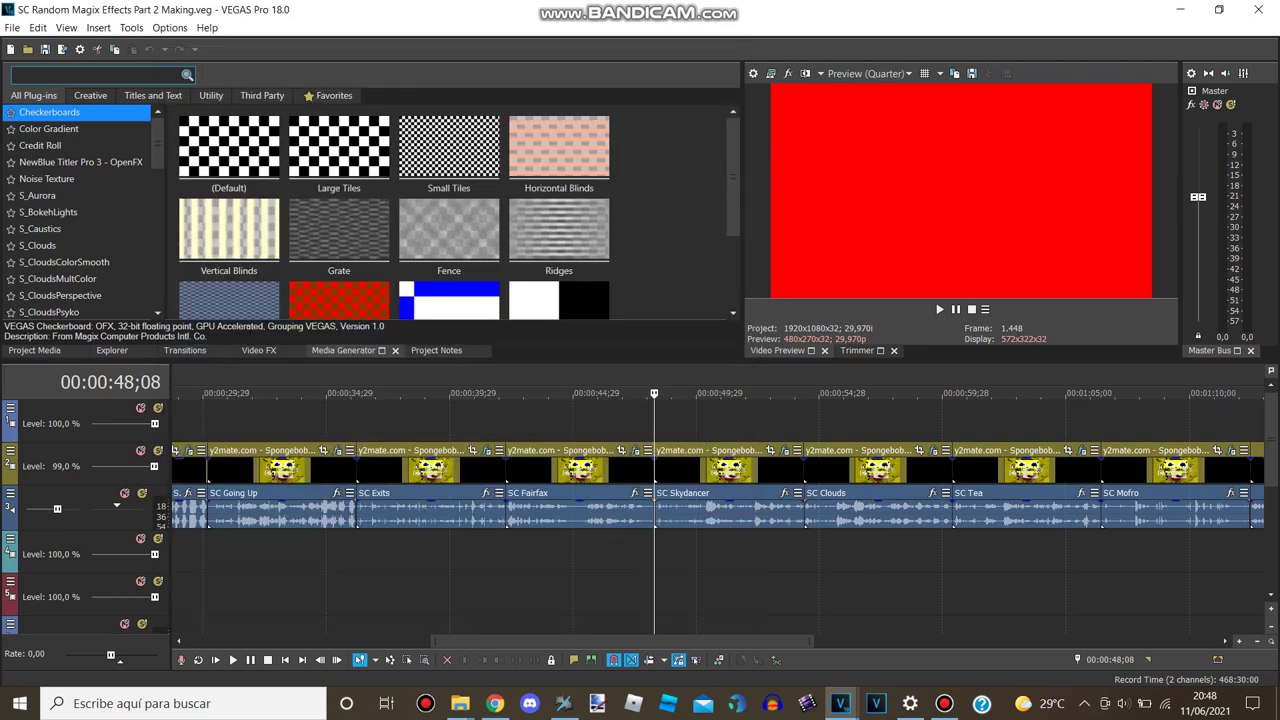
# Step: Place the cursor at the start of the clip above SC Clouds, examine its Gradient Map's color points and close its effects
pyautogui.click(804, 425)
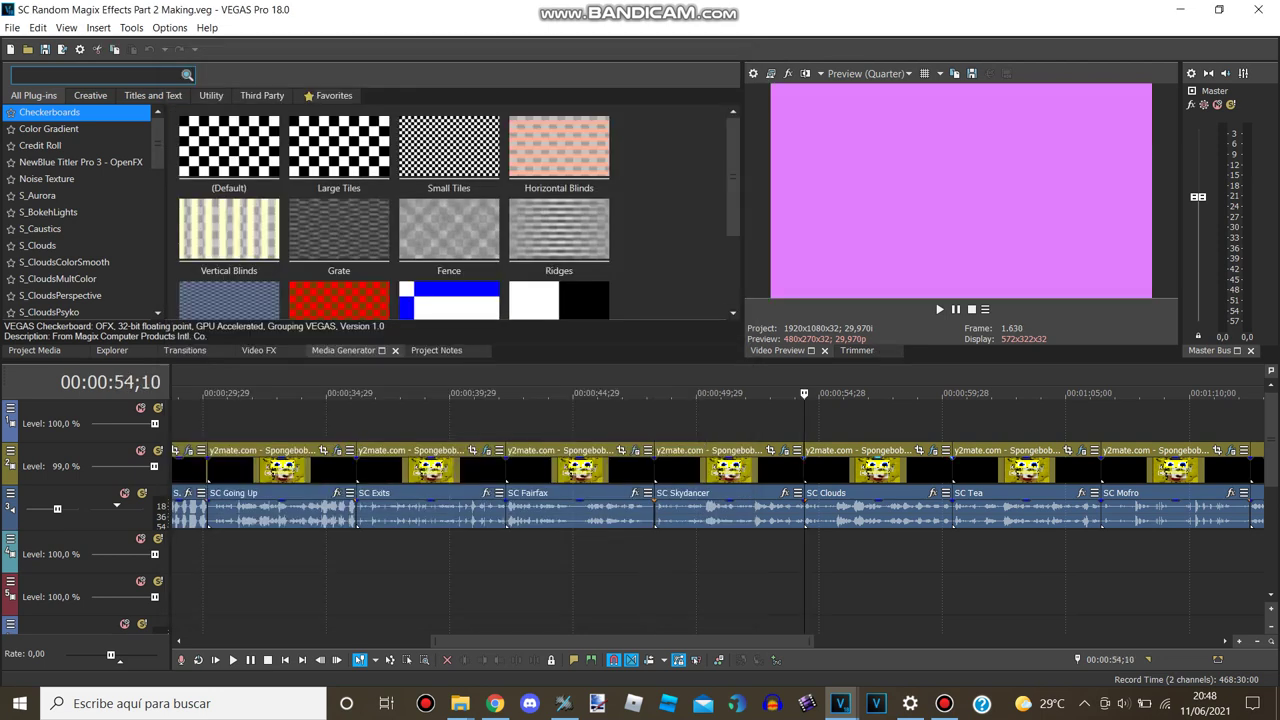
pyautogui.click(933, 450)
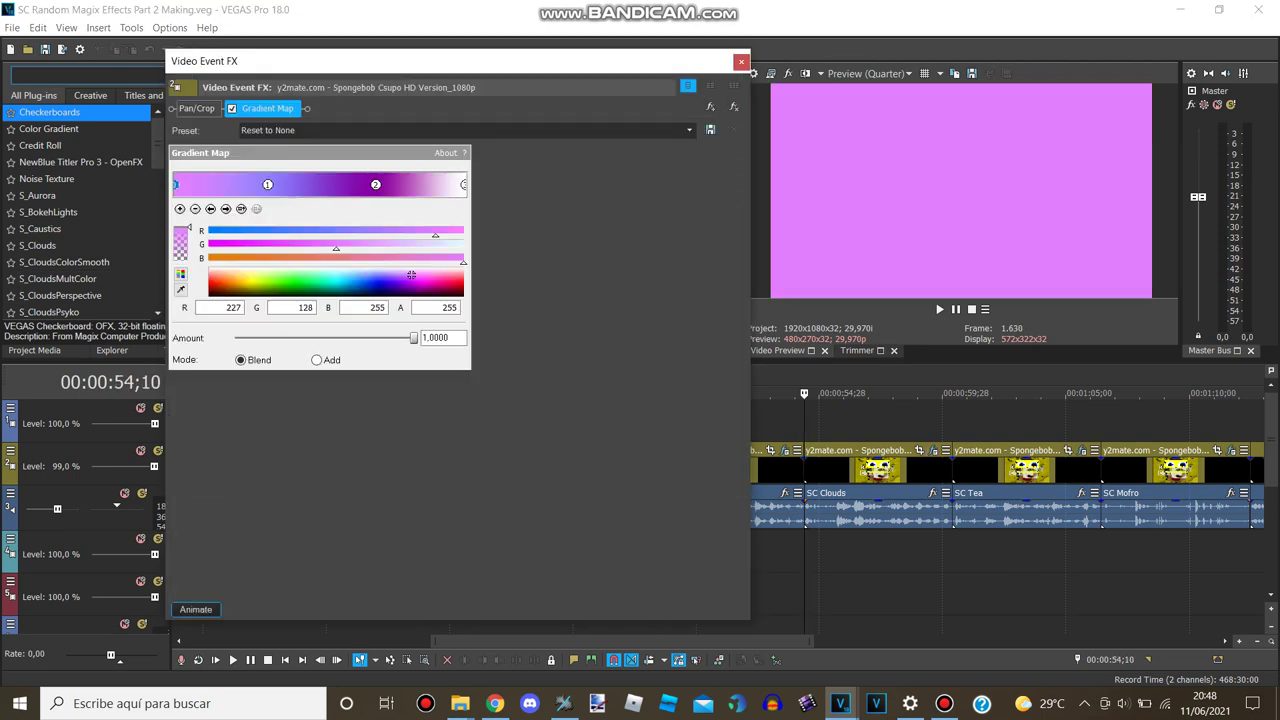
pyautogui.click(225, 208)
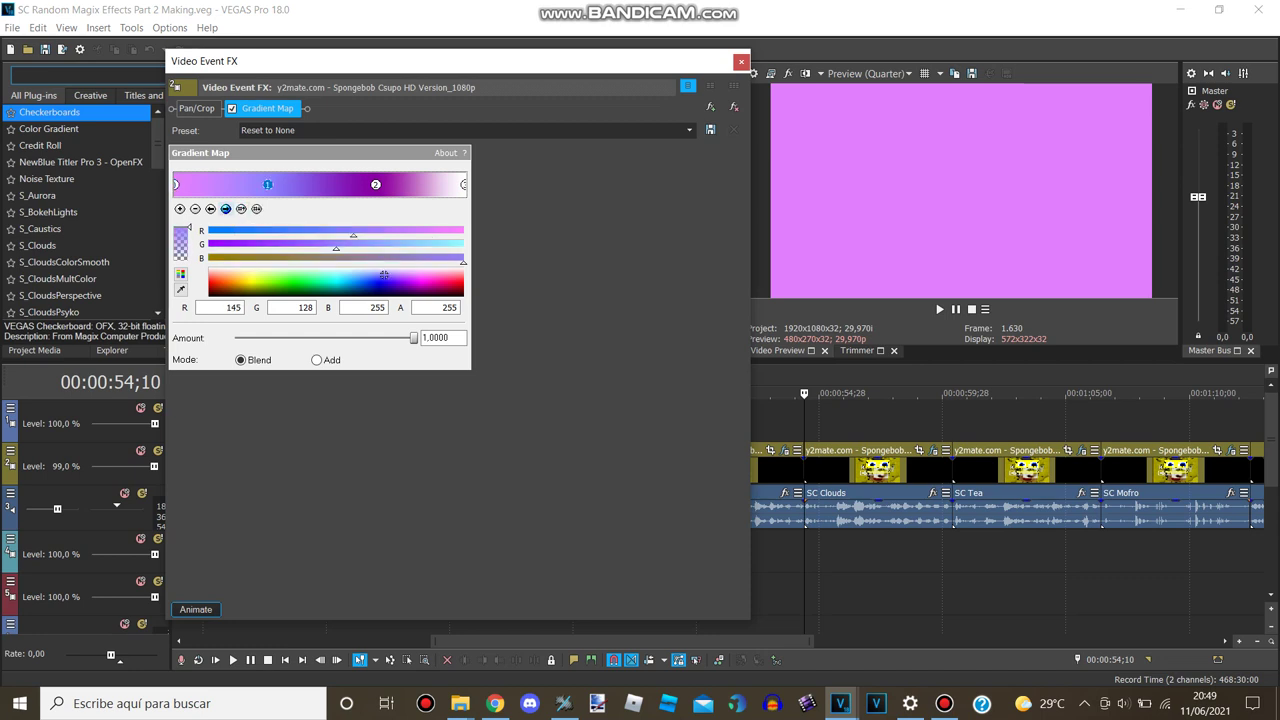
pyautogui.click(225, 208)
pyautogui.click(225, 208)
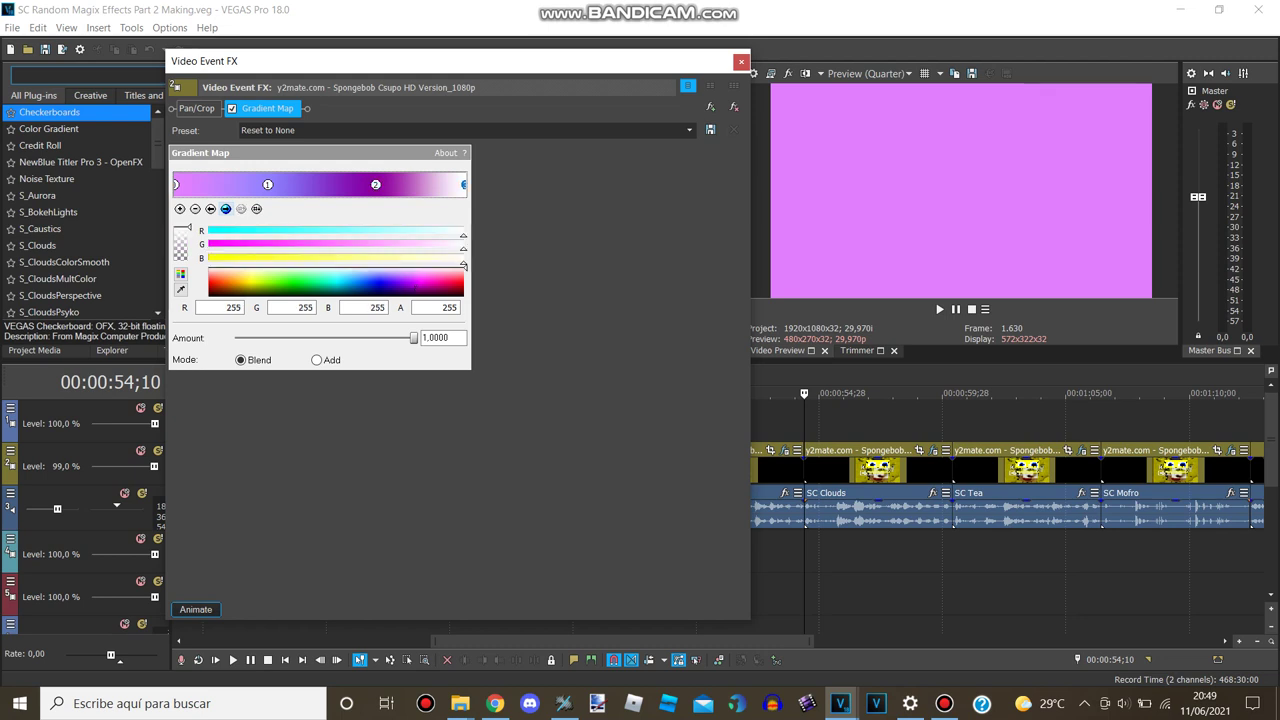
pyautogui.click(741, 62)
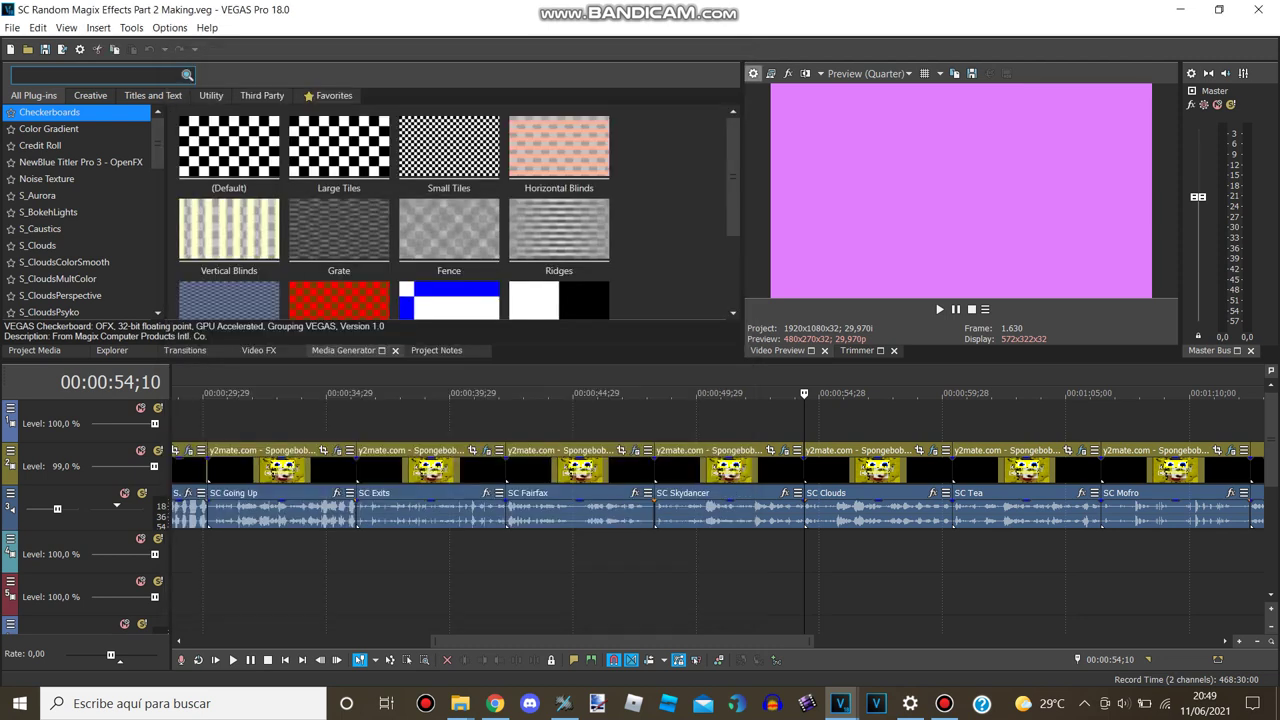
# Step: Preview frames inside the clips above SC Skydancer and SC Clouds
pyautogui.click(721, 393)
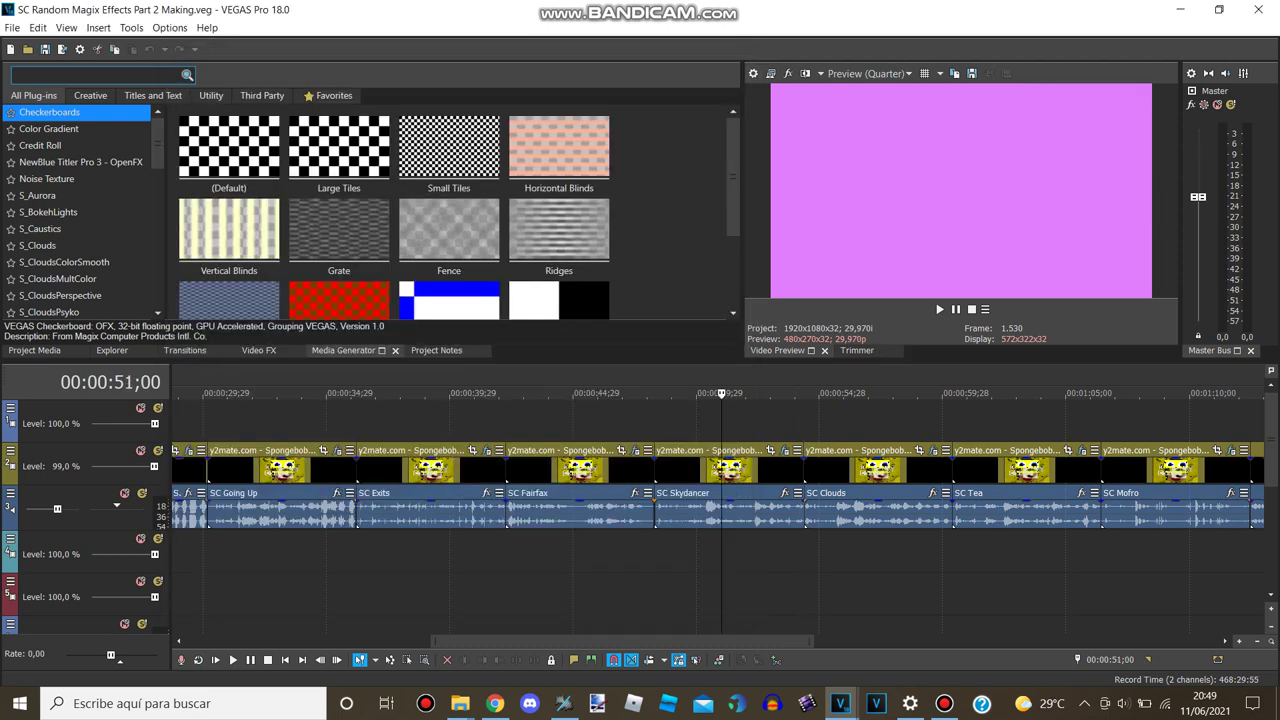
pyautogui.click(804, 393)
pyautogui.click(898, 393)
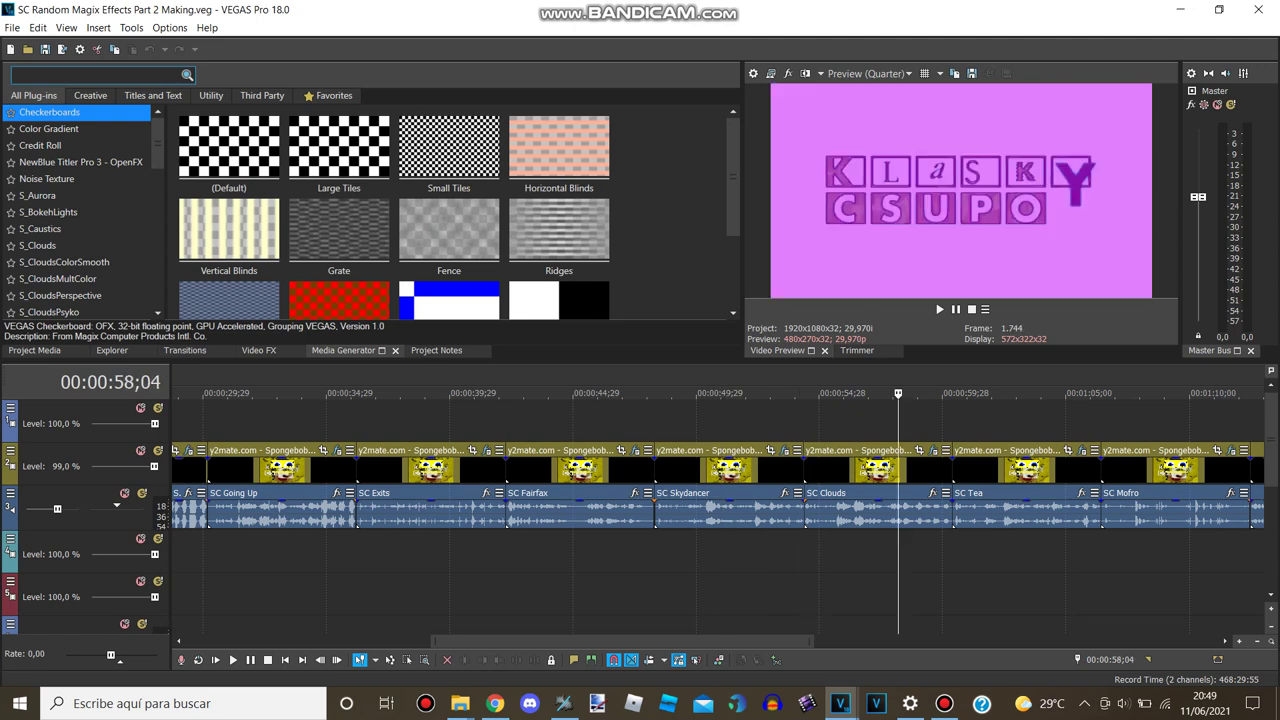
# Step: Place the cursor within the clip above SC Tea and examine each color point of its Gradient Map
pyautogui.click(991, 393)
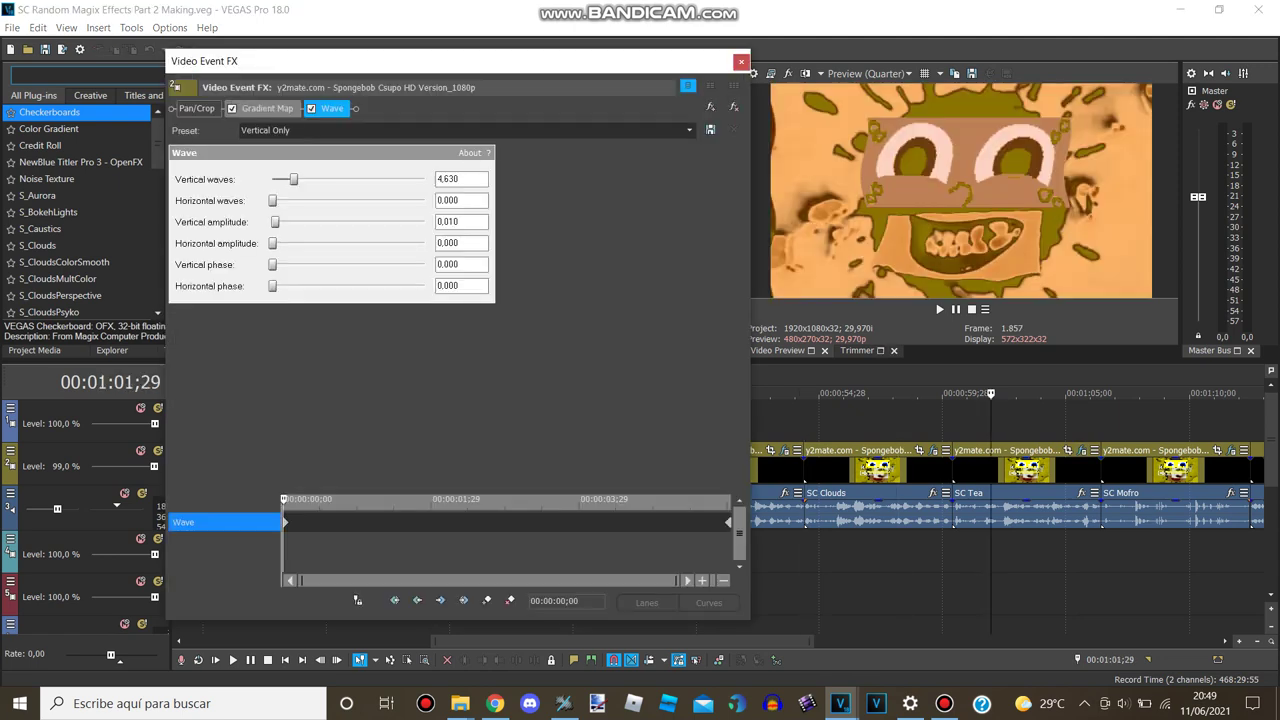
pyautogui.click(266, 108)
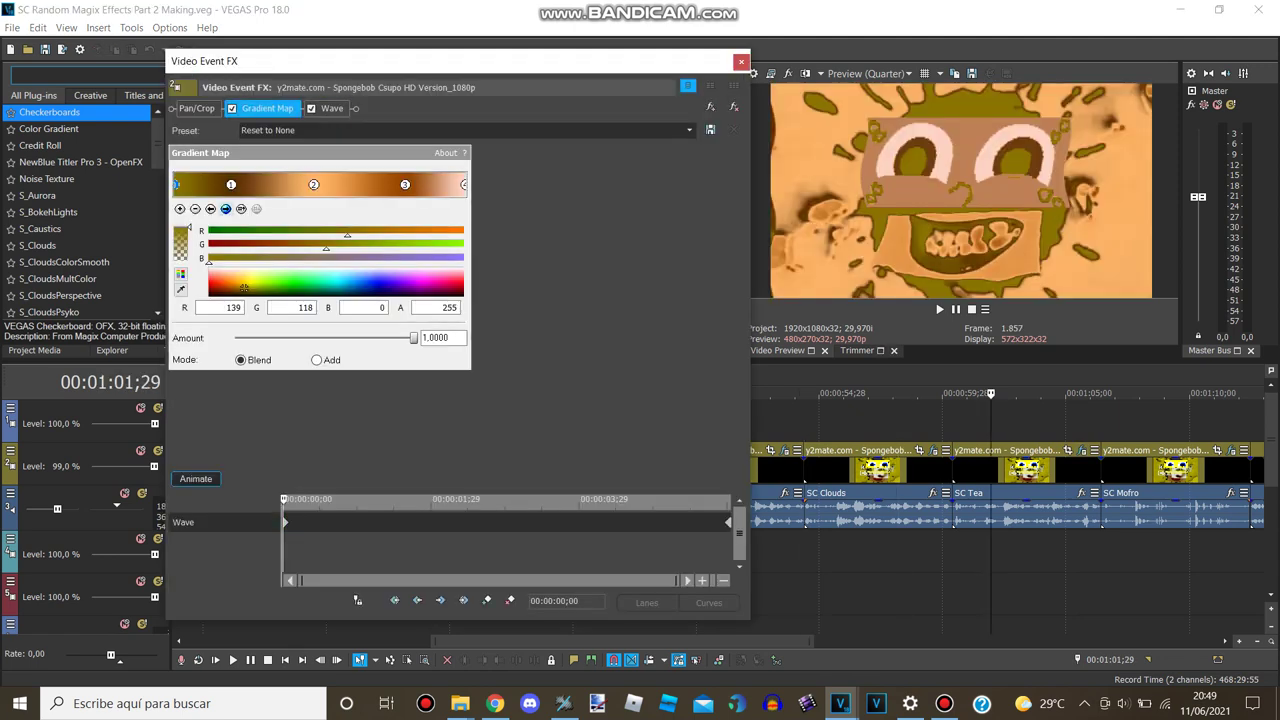
pyautogui.click(231, 184)
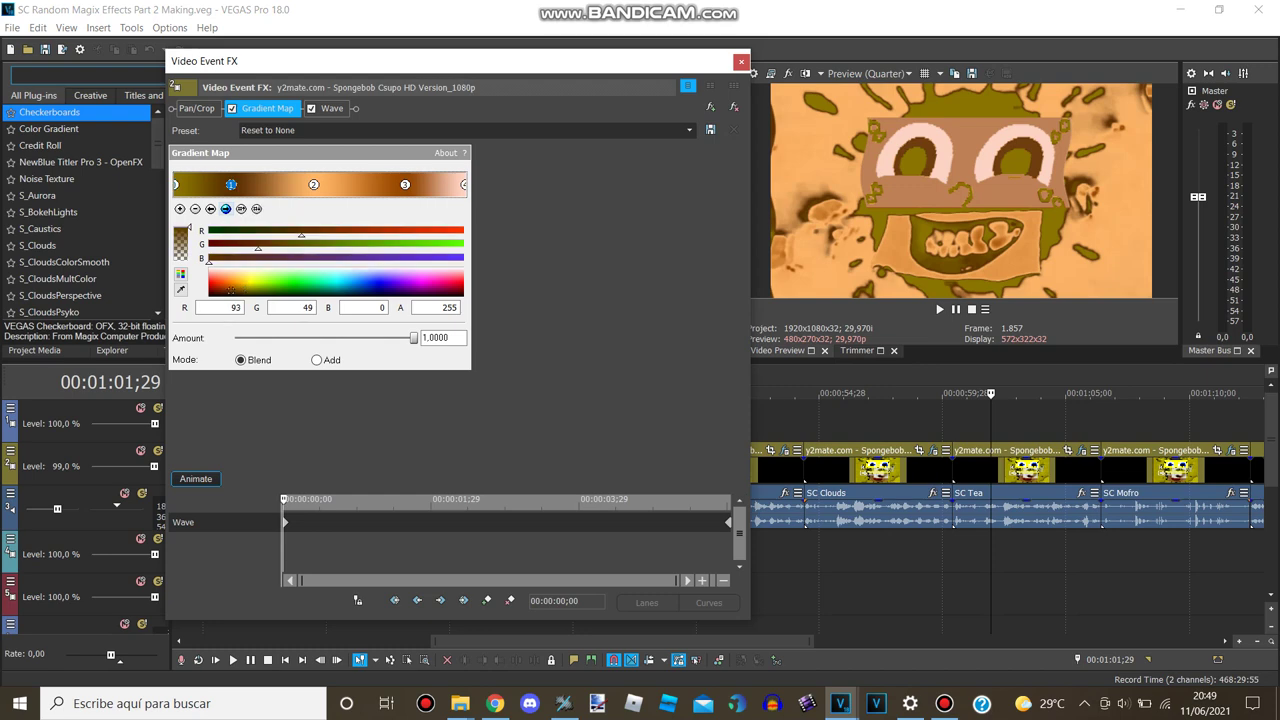
pyautogui.click(226, 209)
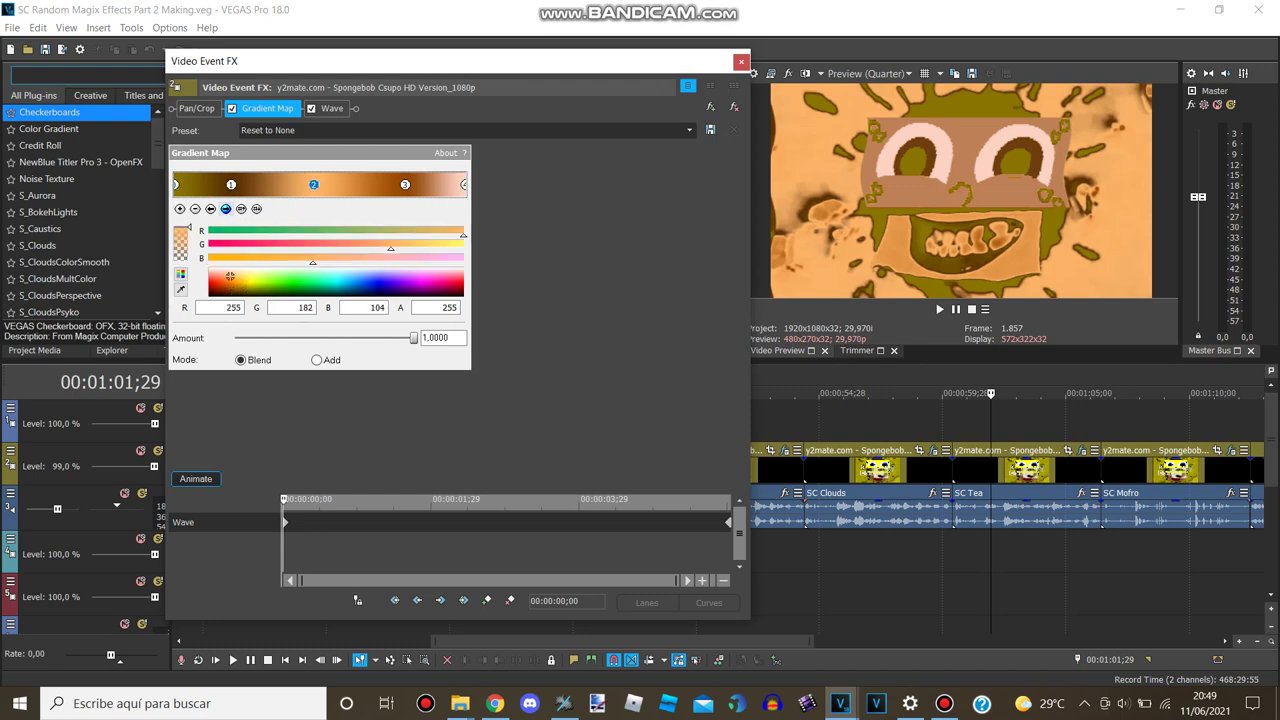
pyautogui.click(405, 184)
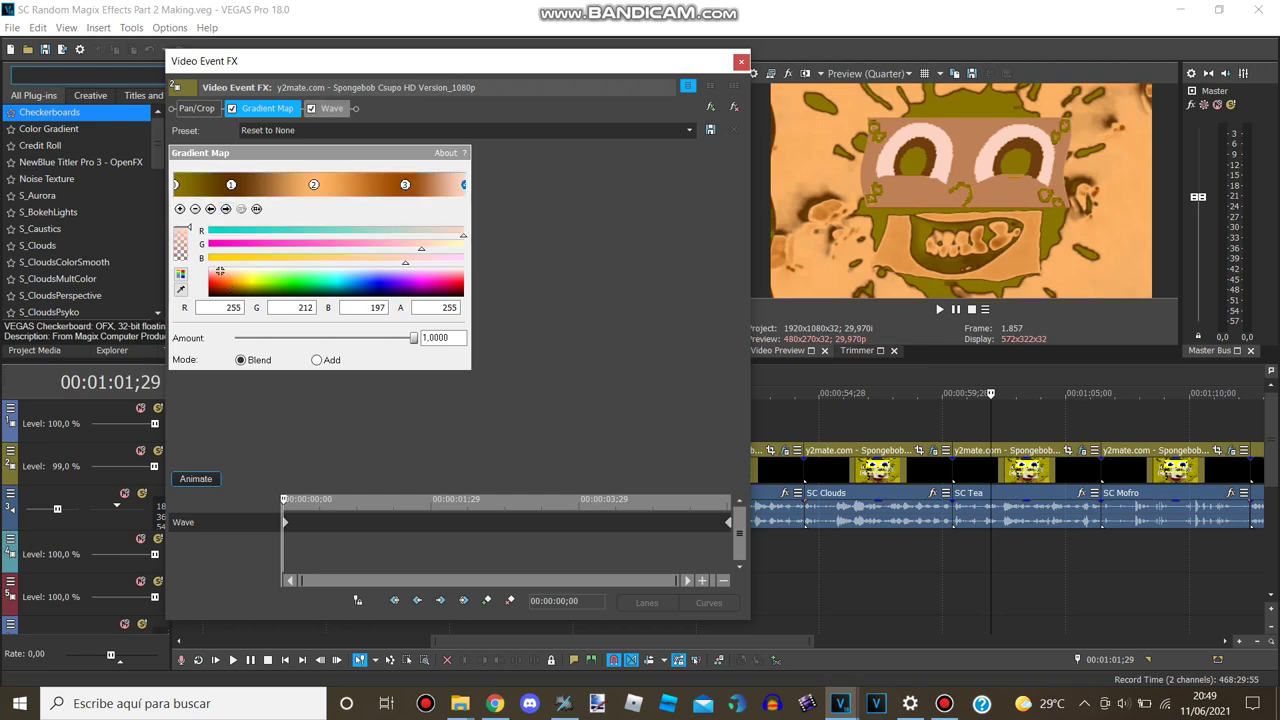
# Step: Examine the Wave settings of the clip above SC Tea across its keyframe timeline and close its effects
pyautogui.click(330, 108)
pyautogui.moveTo(284, 550); pyautogui.dragTo(731, 550)
pyautogui.moveTo(424, 264); pyautogui.dragTo(272, 264)
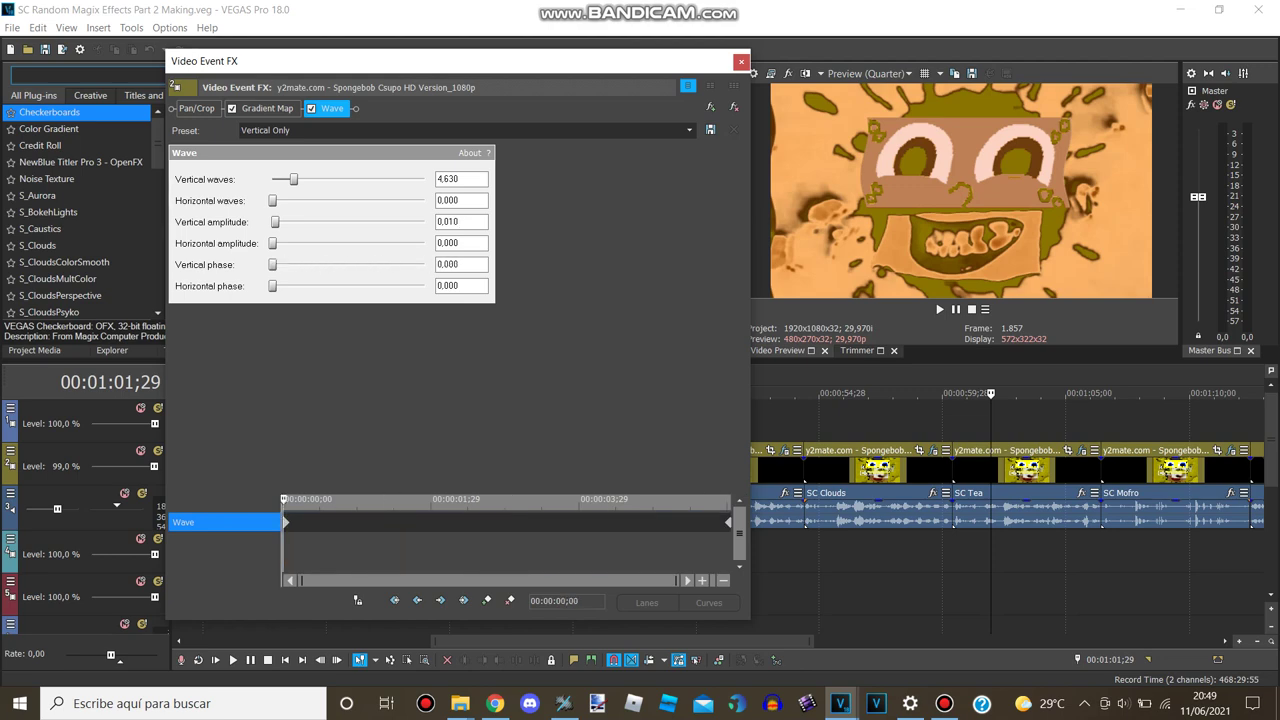
pyautogui.click(741, 62)
# Step: Place the cursor within the clip above SC Mofro, examine its Gradient Map and S_CloudsColorSmooth settings and close its effects
pyautogui.moveTo(623, 641); pyautogui.dragTo(809, 641)
pyautogui.click(603, 394)
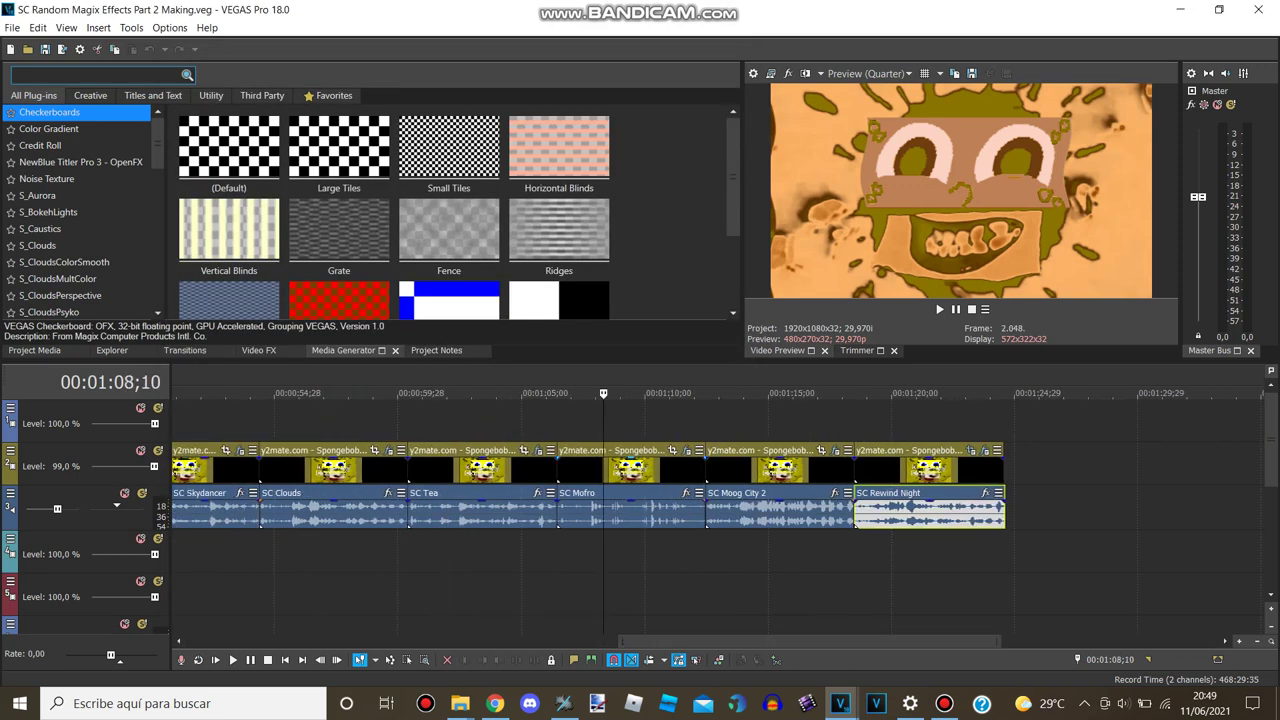
pyautogui.click(686, 451)
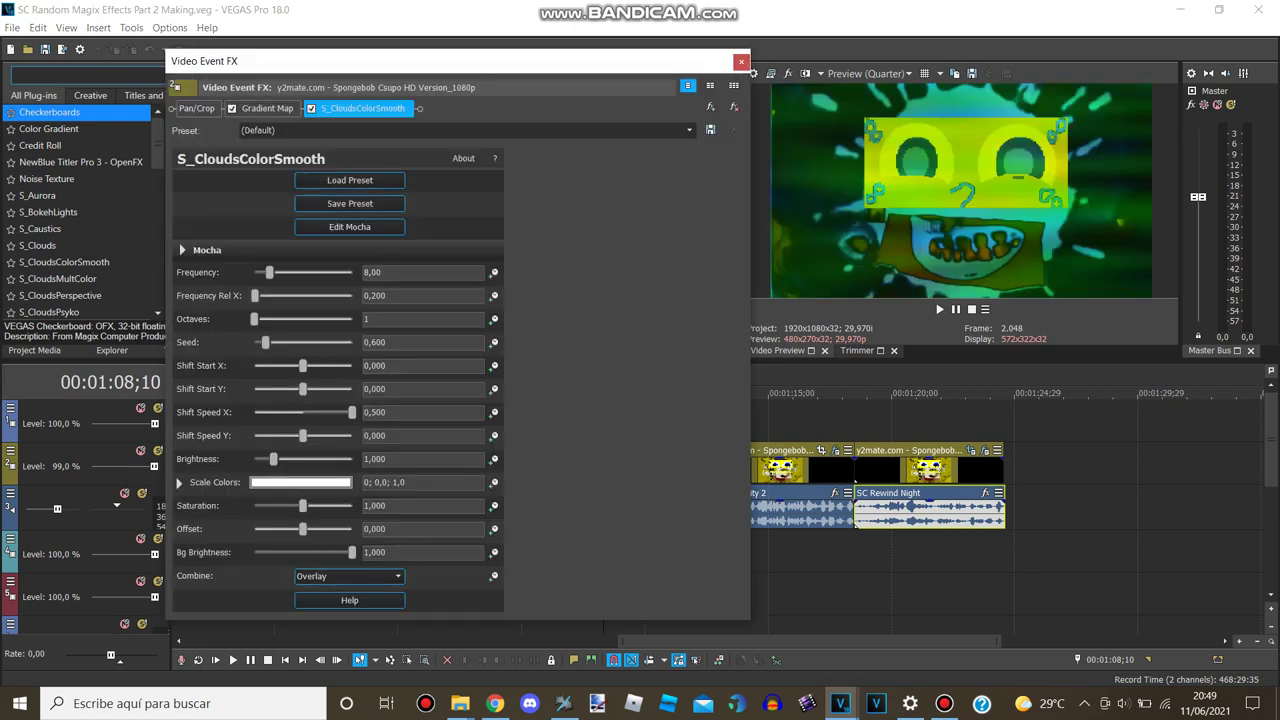
pyautogui.click(267, 108)
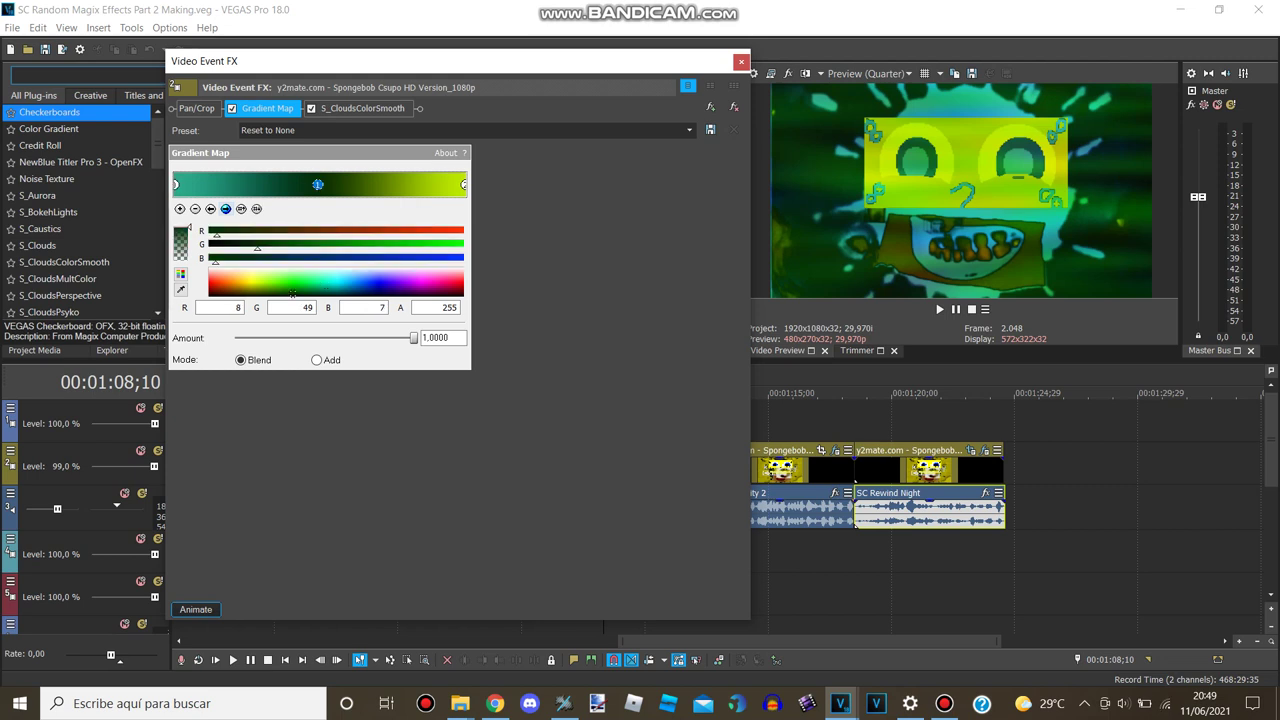
pyautogui.click(226, 208)
pyautogui.click(362, 108)
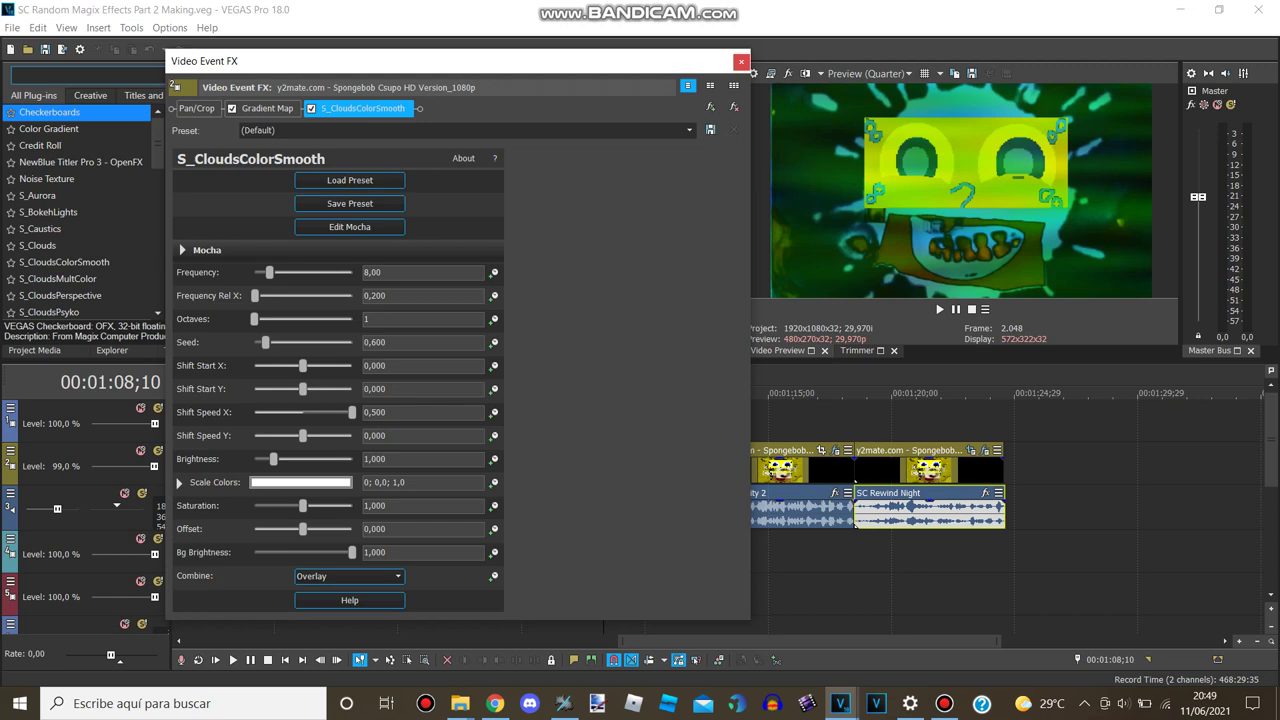
pyautogui.click(741, 61)
# Step: Place the cursor within the clip above SC Moog City 2 and examine each color point of its Gradient Map
pyautogui.click(729, 393)
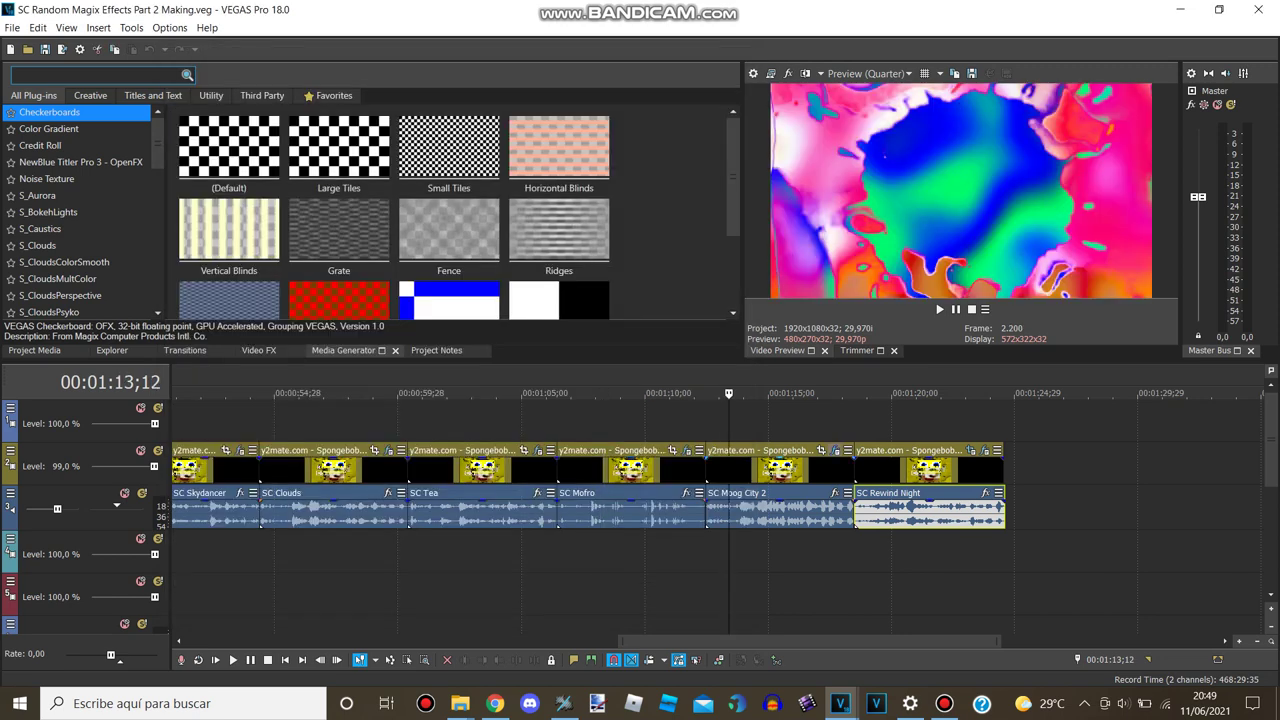
pyautogui.click(836, 450)
pyautogui.click(344, 108)
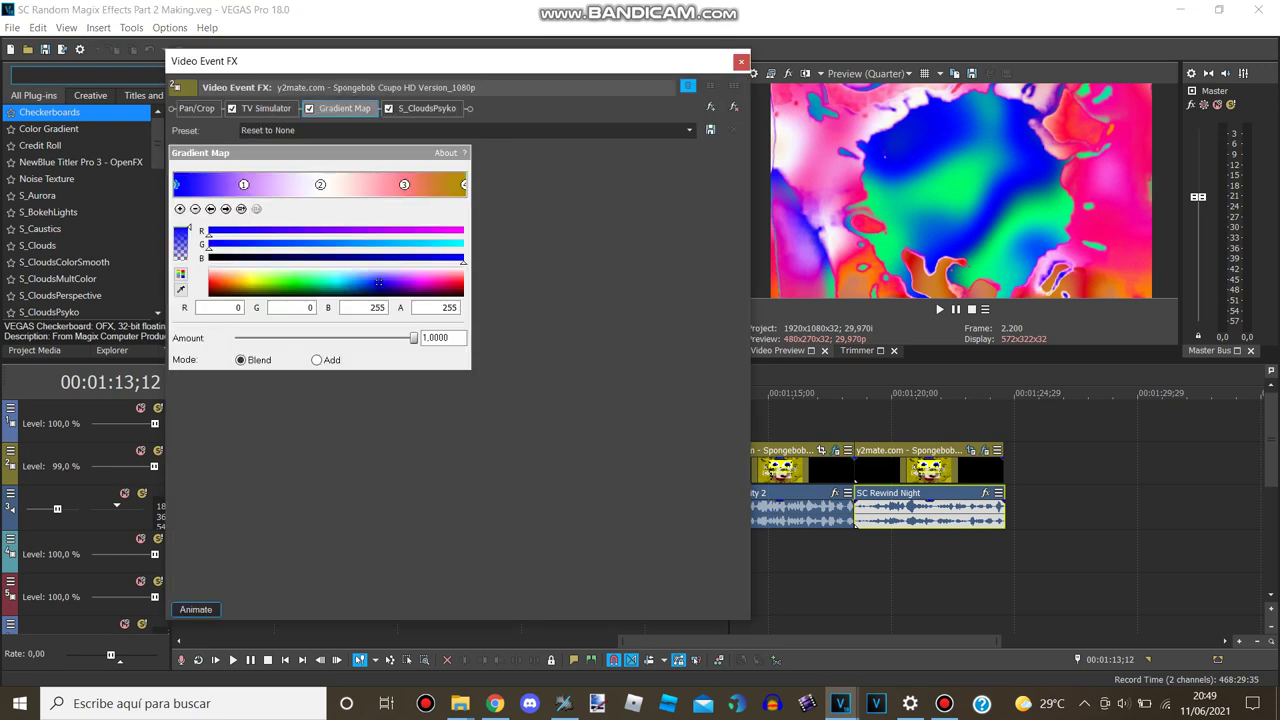
pyautogui.click(225, 208)
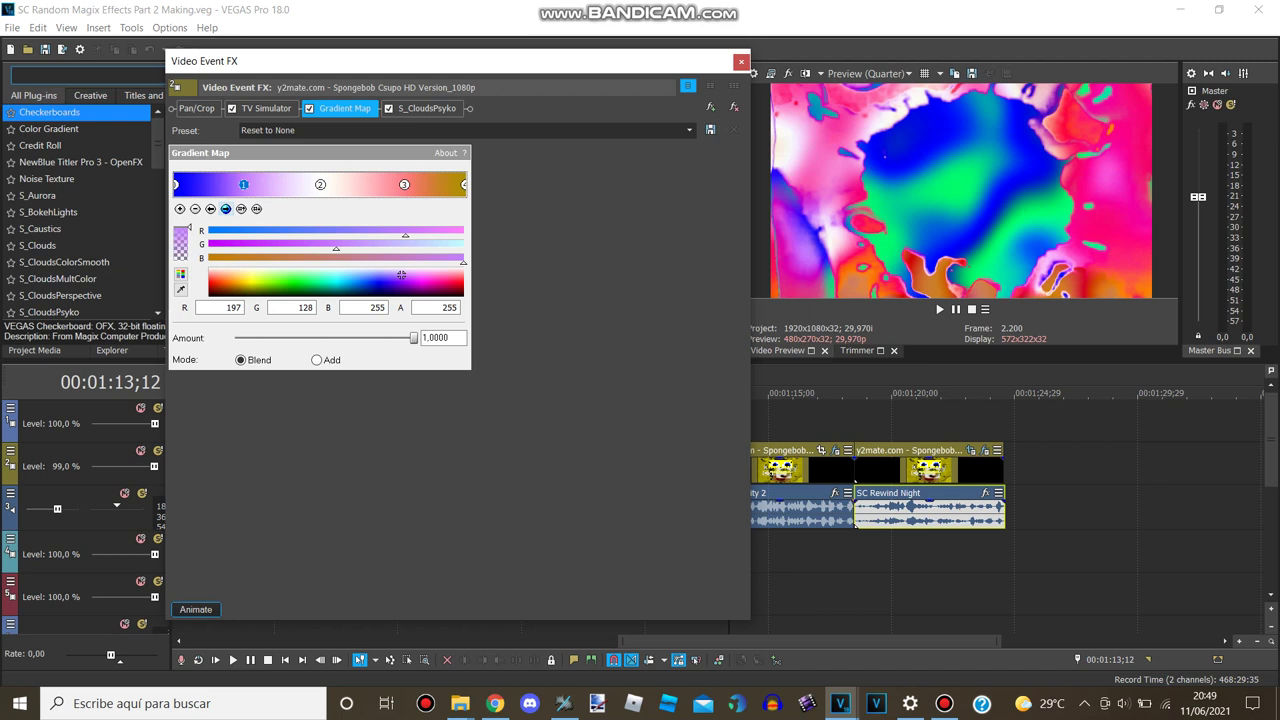
pyautogui.click(320, 184)
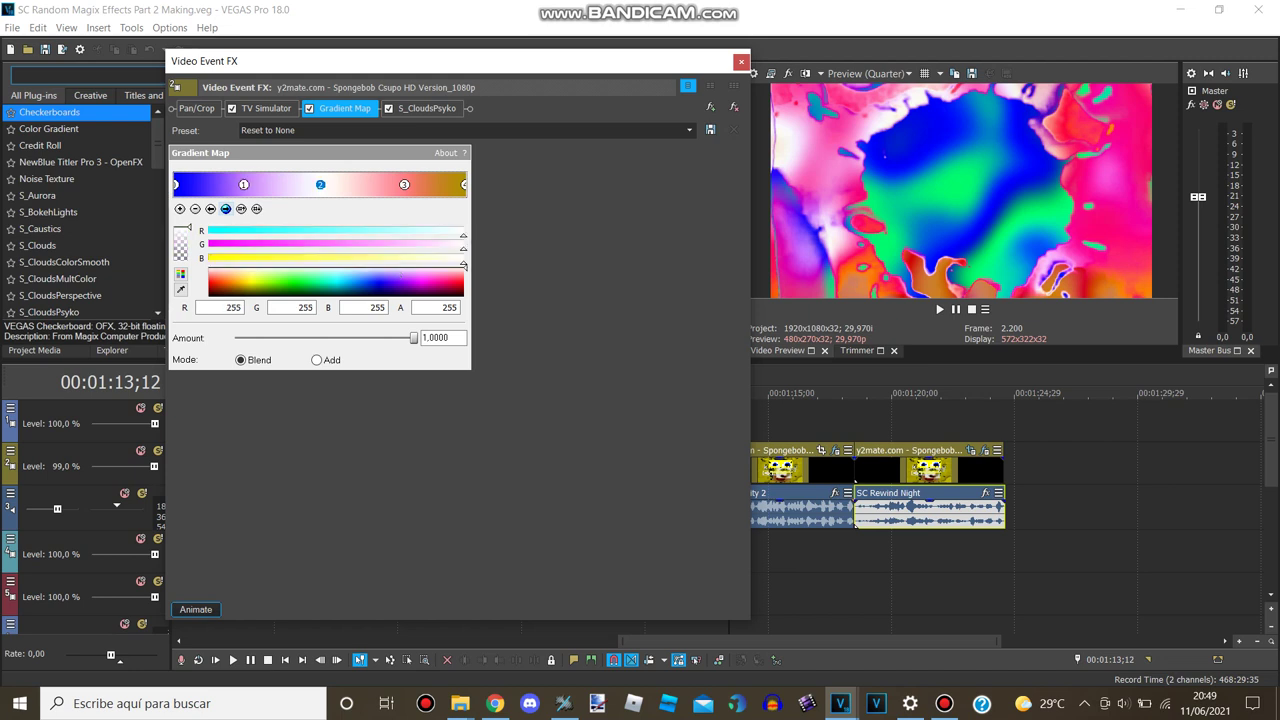
pyautogui.click(226, 209)
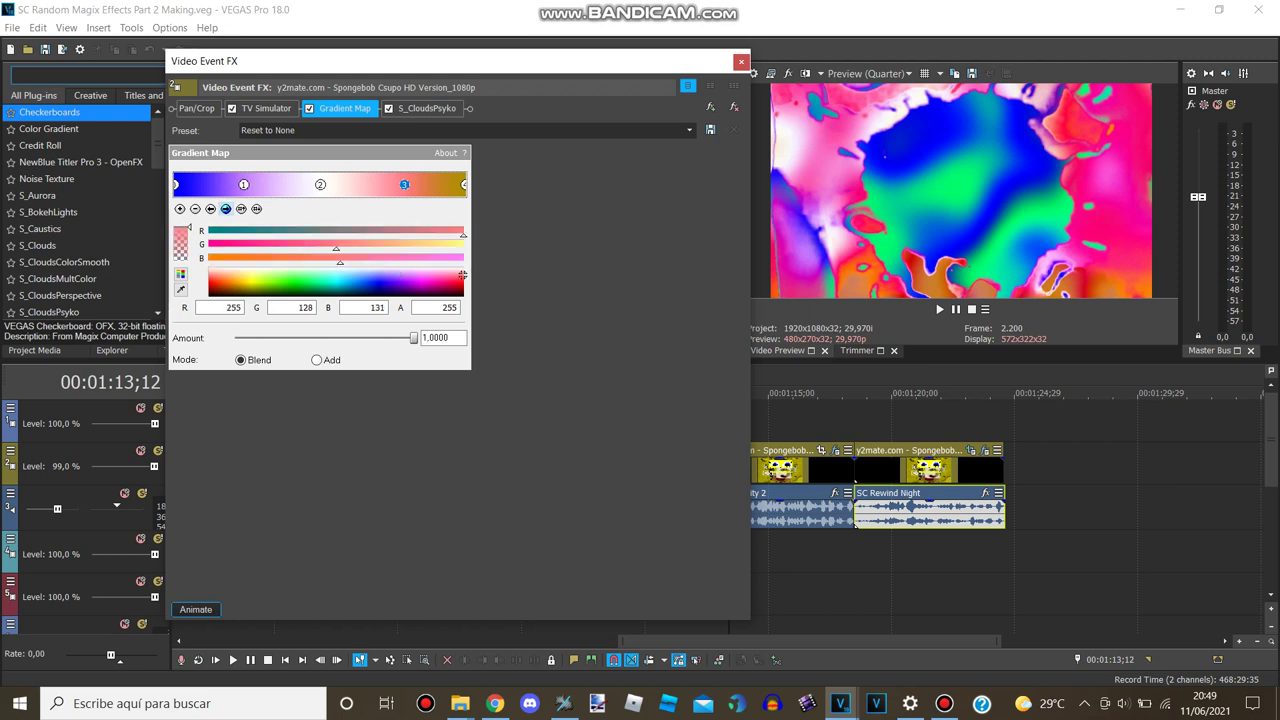
pyautogui.click(225, 208)
# Step: Examine all S_CloudsPsyko settings of the clip above SC Moog City 2, down to the Combine mode, and close its effects
pyautogui.click(427, 109)
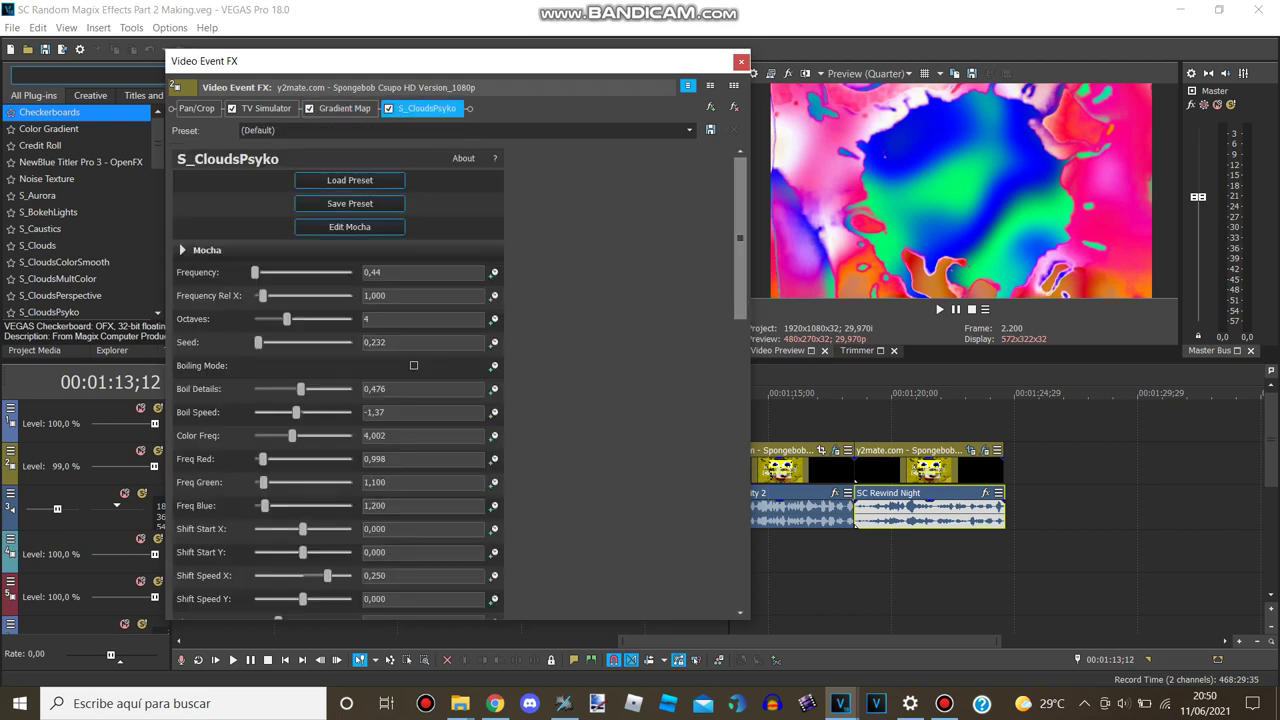
pyautogui.scroll(-4, 460, 383)
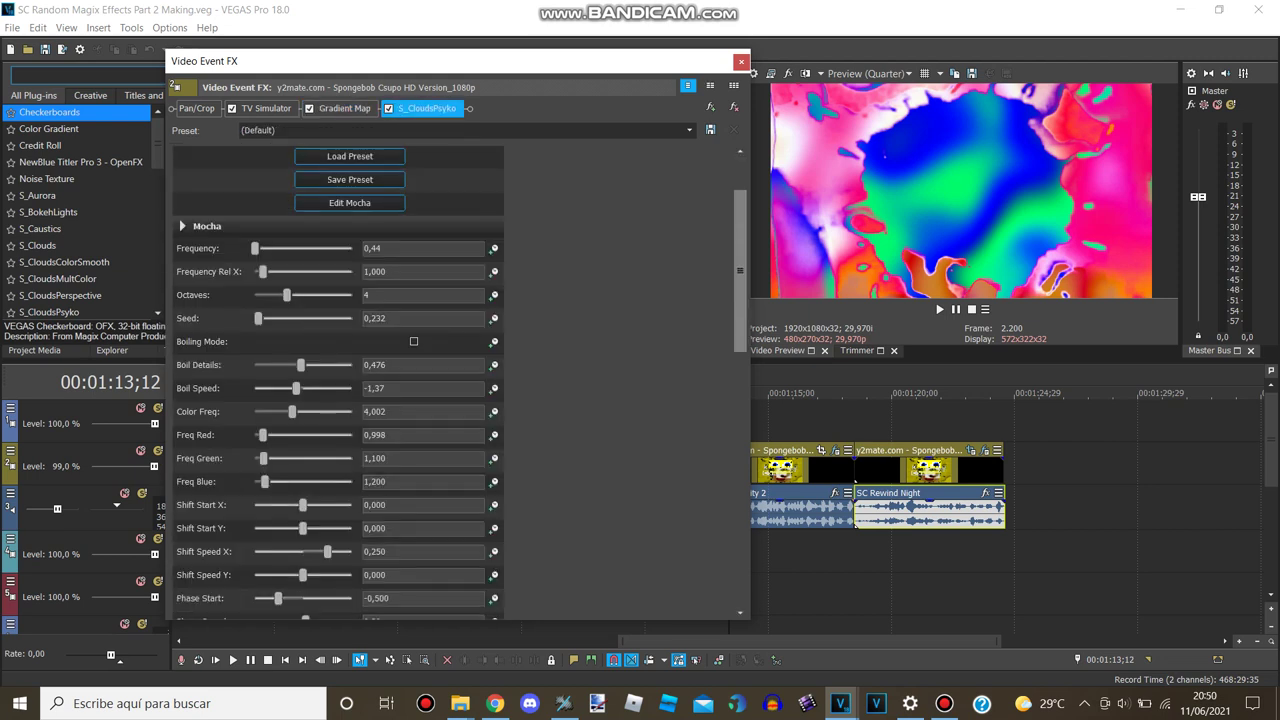
pyautogui.scroll(-3, 460, 383)
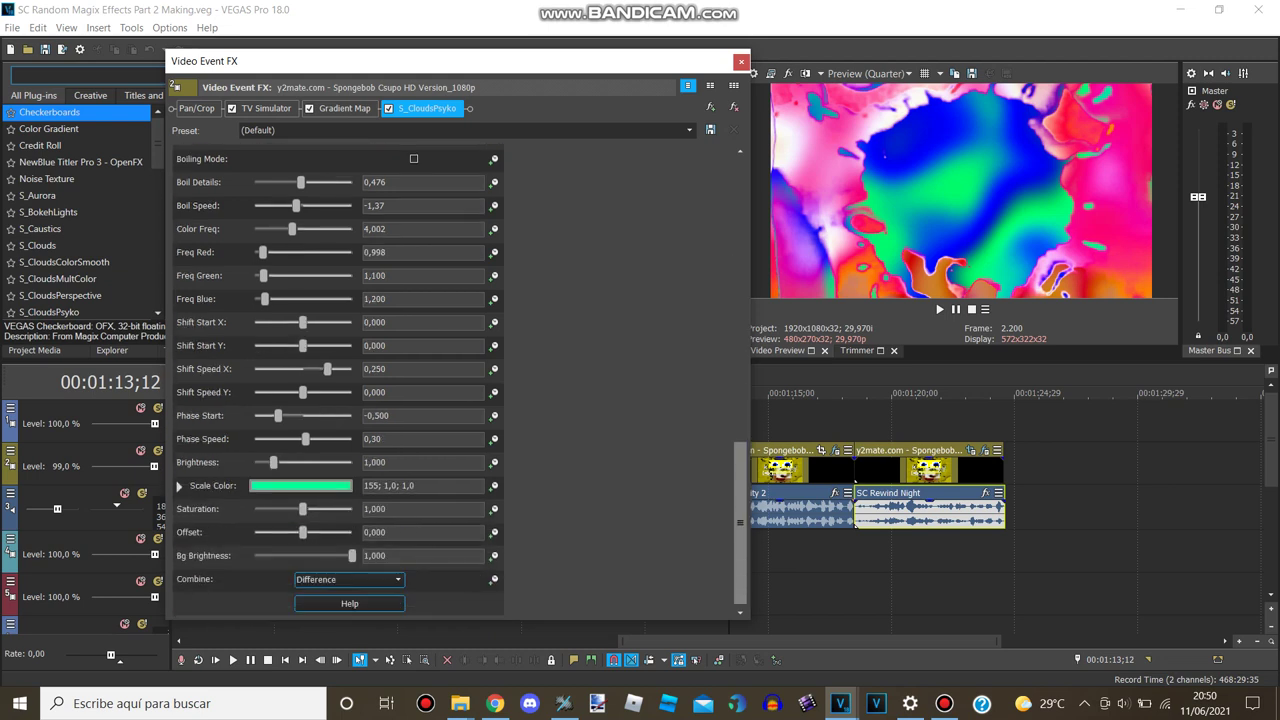
pyautogui.click(741, 62)
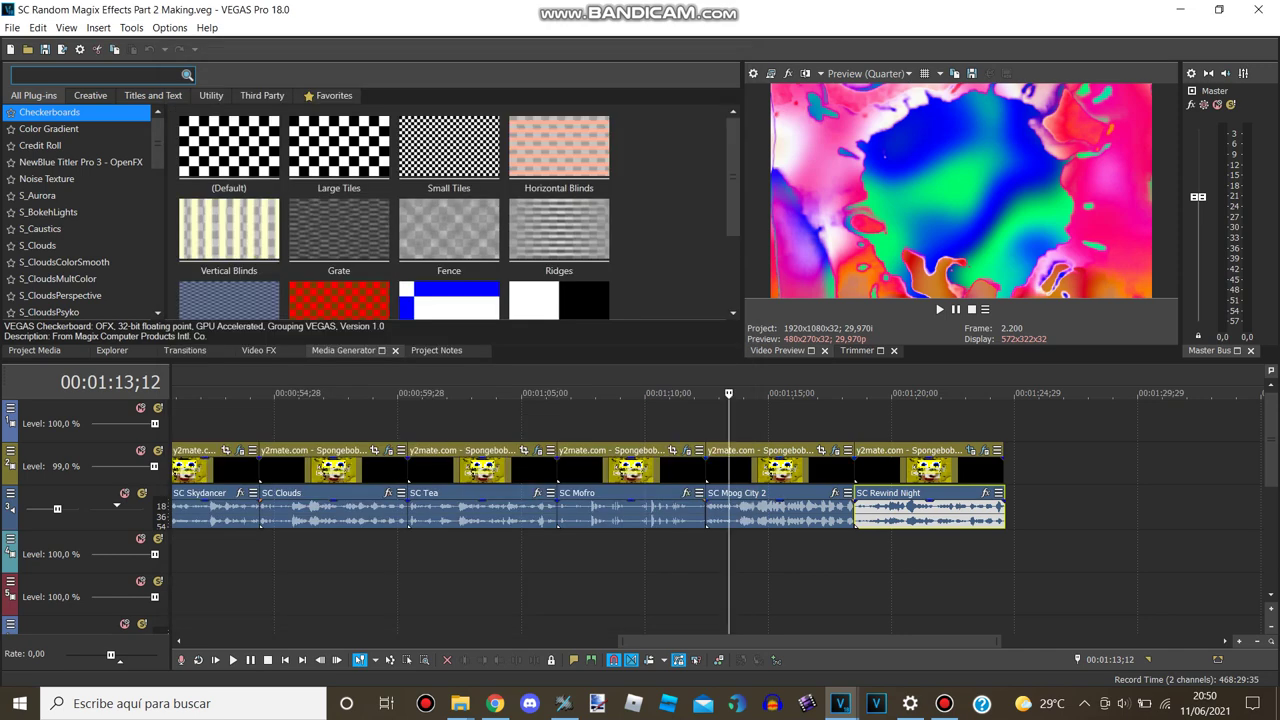
# Step: Place the cursor within the clip above SC Rewind Night and examine each color point of its Gradient Map
pyautogui.click(873, 513)
pyautogui.click(985, 450)
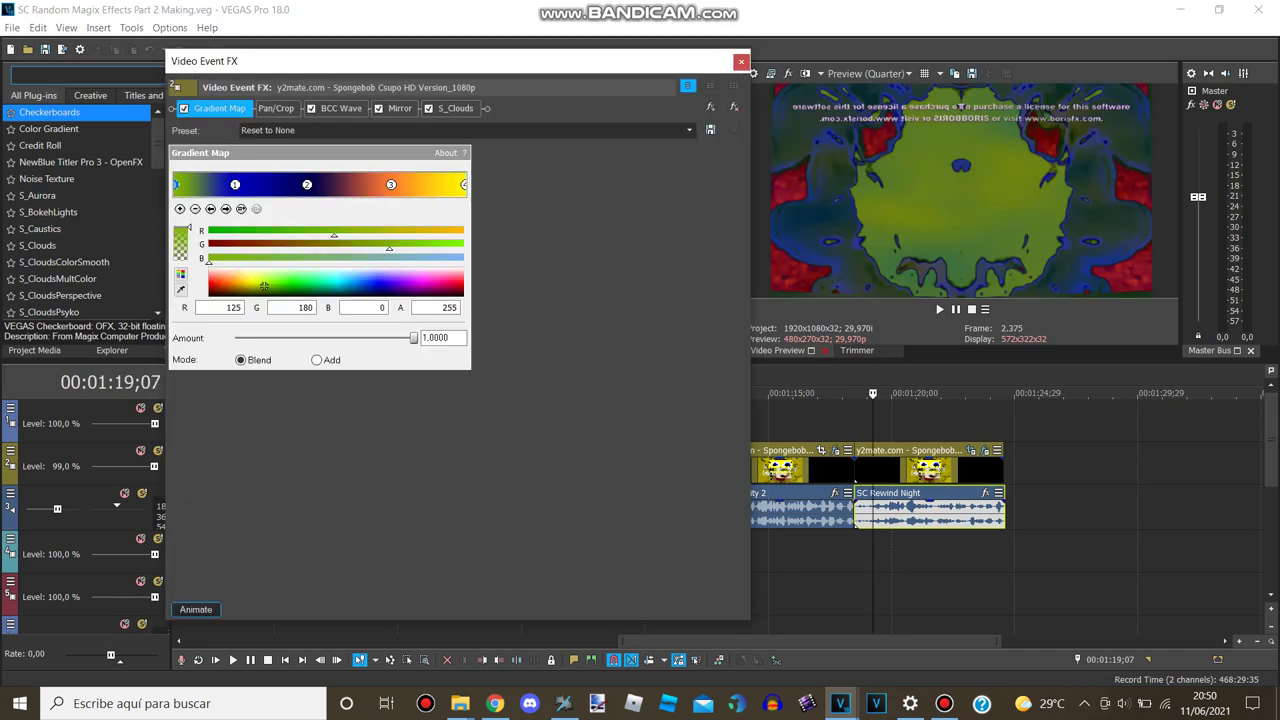
pyautogui.click(235, 184)
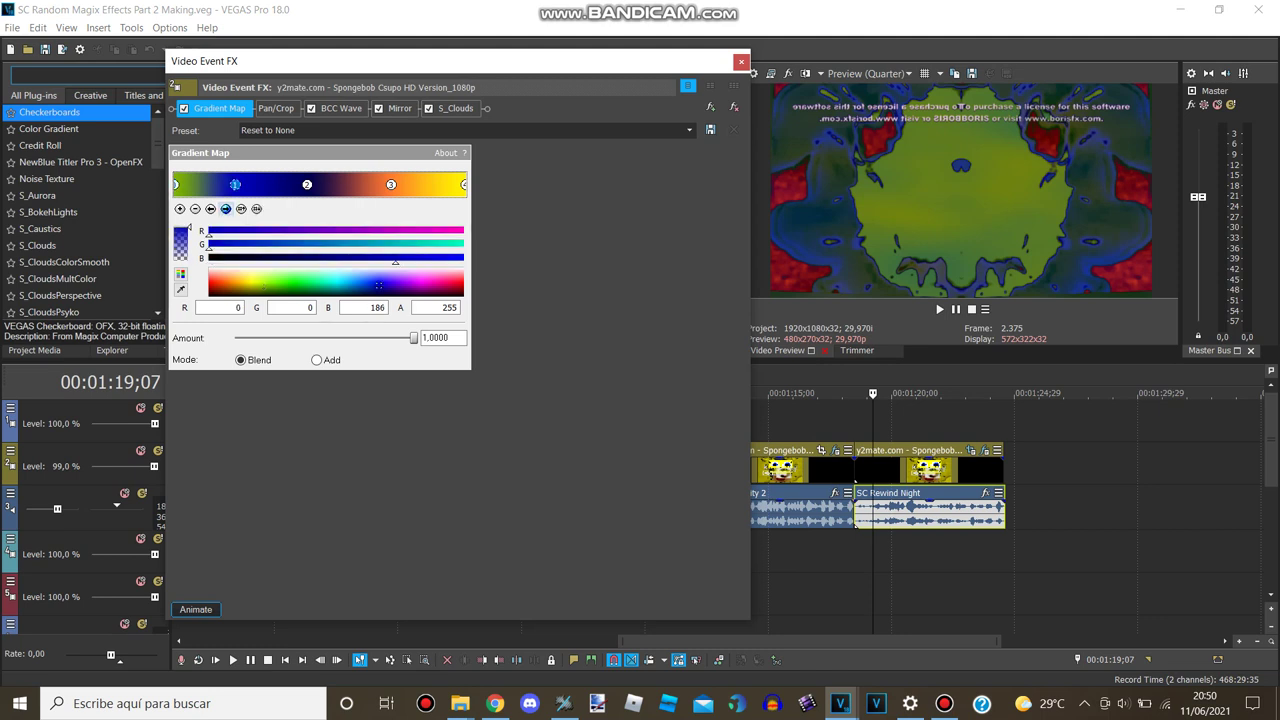
pyautogui.click(226, 209)
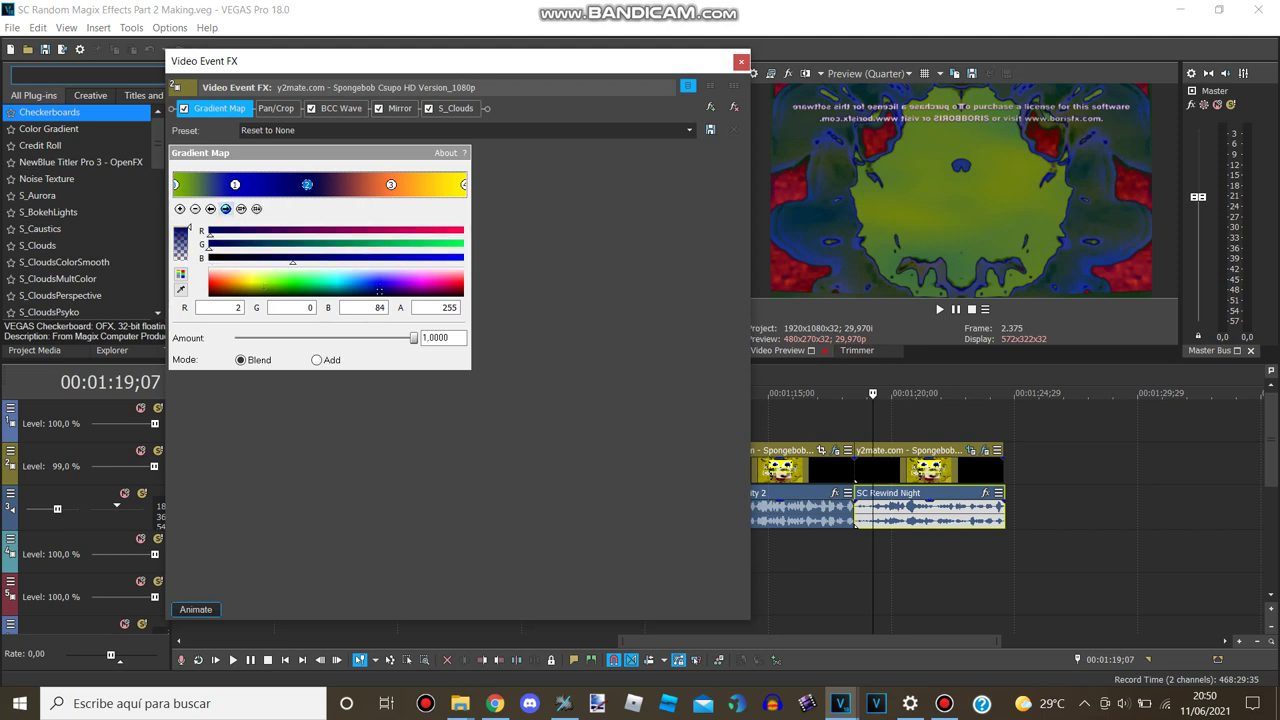
pyautogui.click(391, 184)
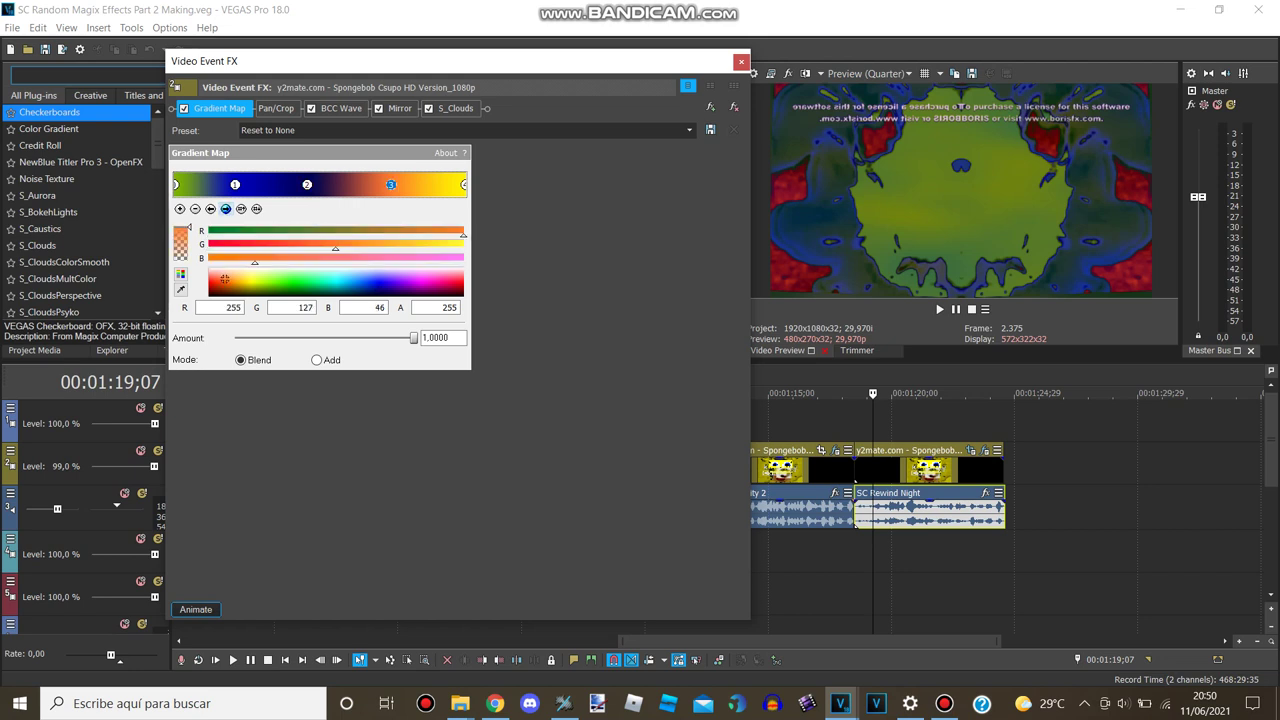
pyautogui.click(225, 208)
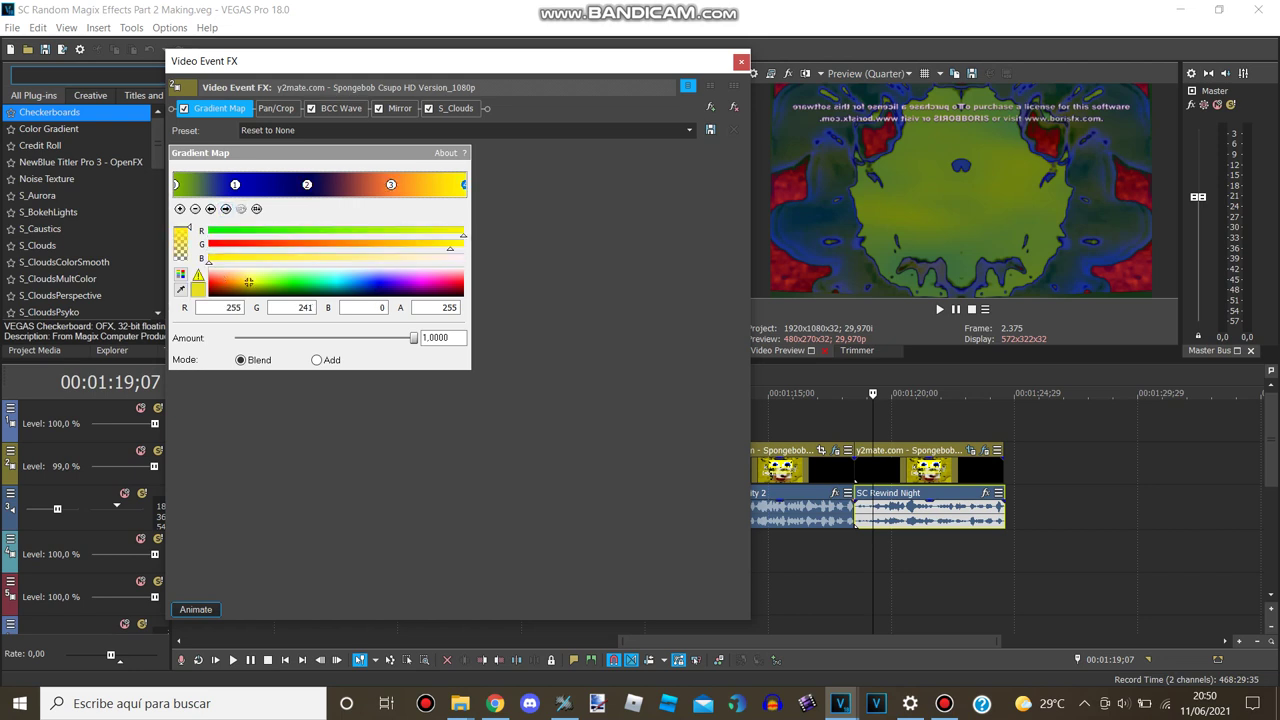
# Step: Examine the BCC Wave and Mirror settings of the clip above SC Rewind Night
pyautogui.click(341, 108)
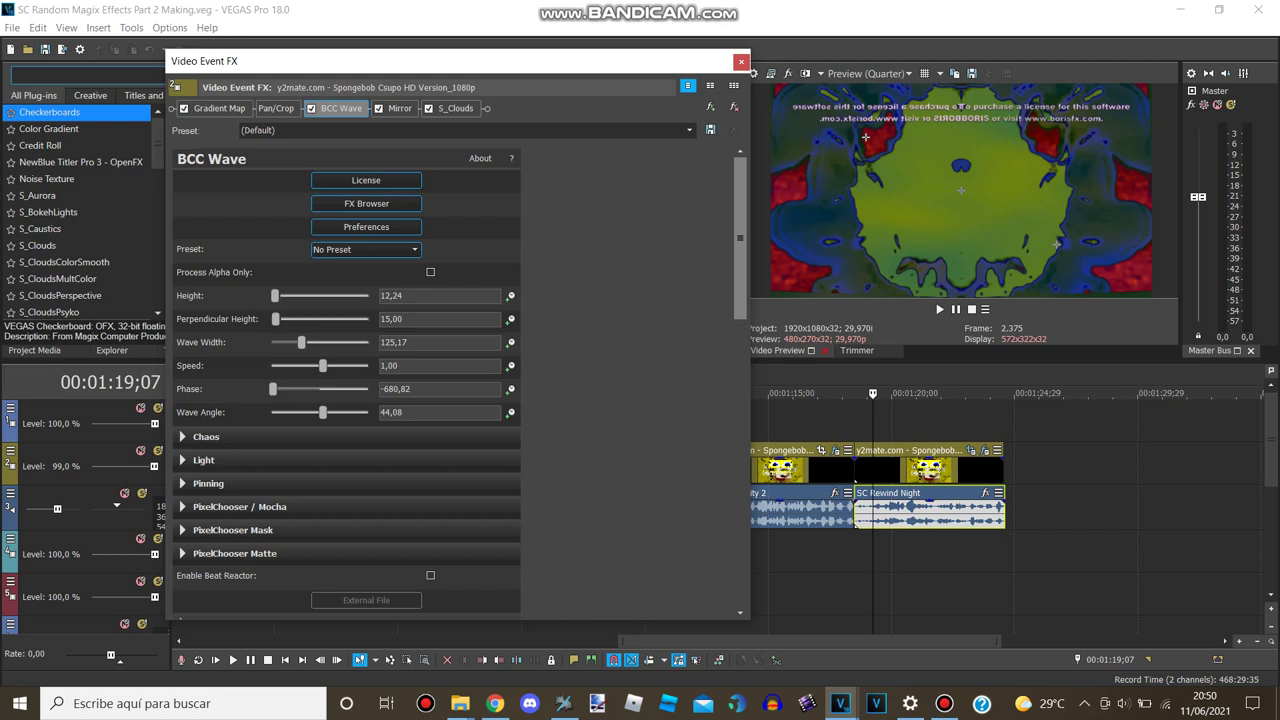
pyautogui.scroll(-1, 346, 380)
pyautogui.scroll(-3, 346, 380)
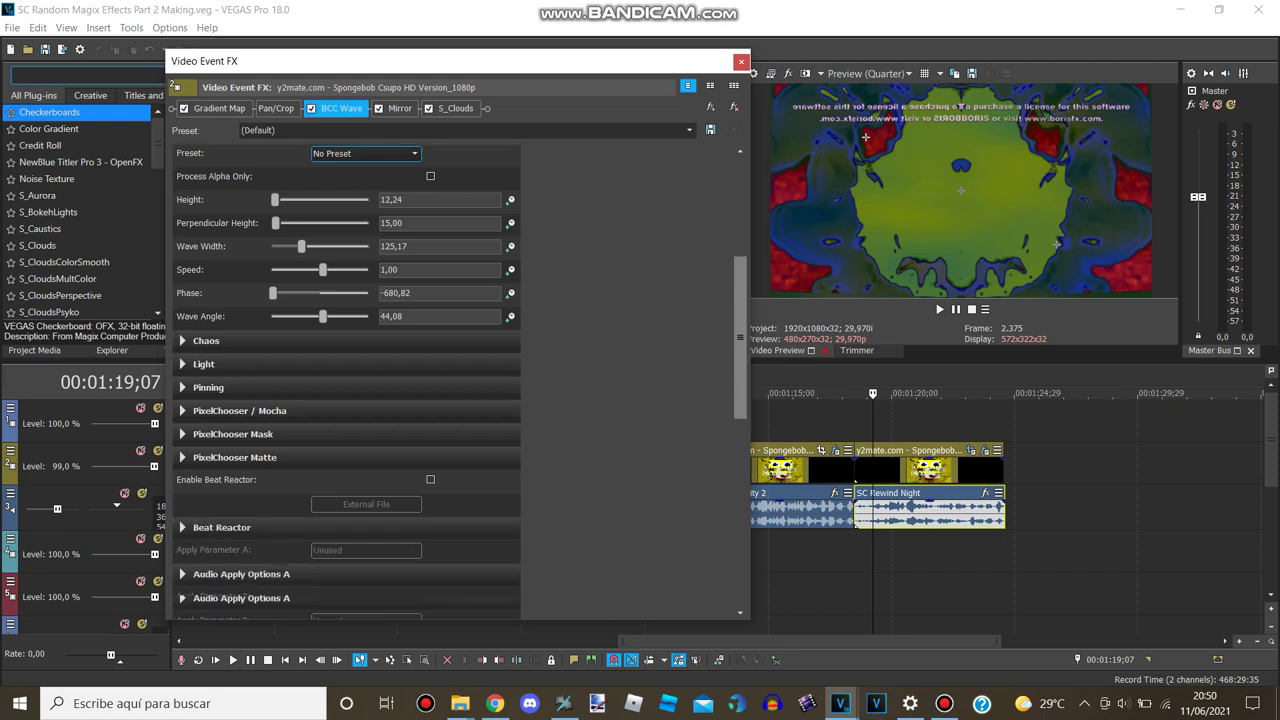
pyautogui.click(399, 108)
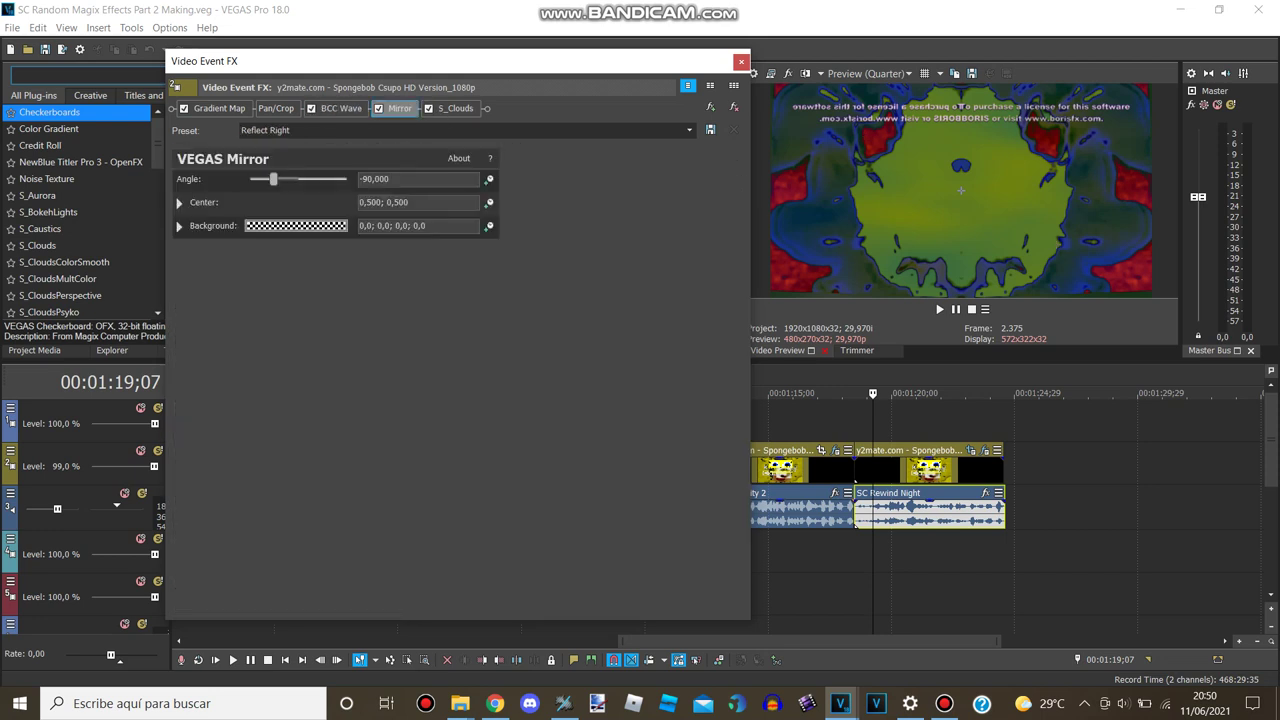
# Step: Examine all S_Clouds settings of the clip above SC Rewind Night, down to the Combine mode, and close its effects
pyautogui.click(455, 108)
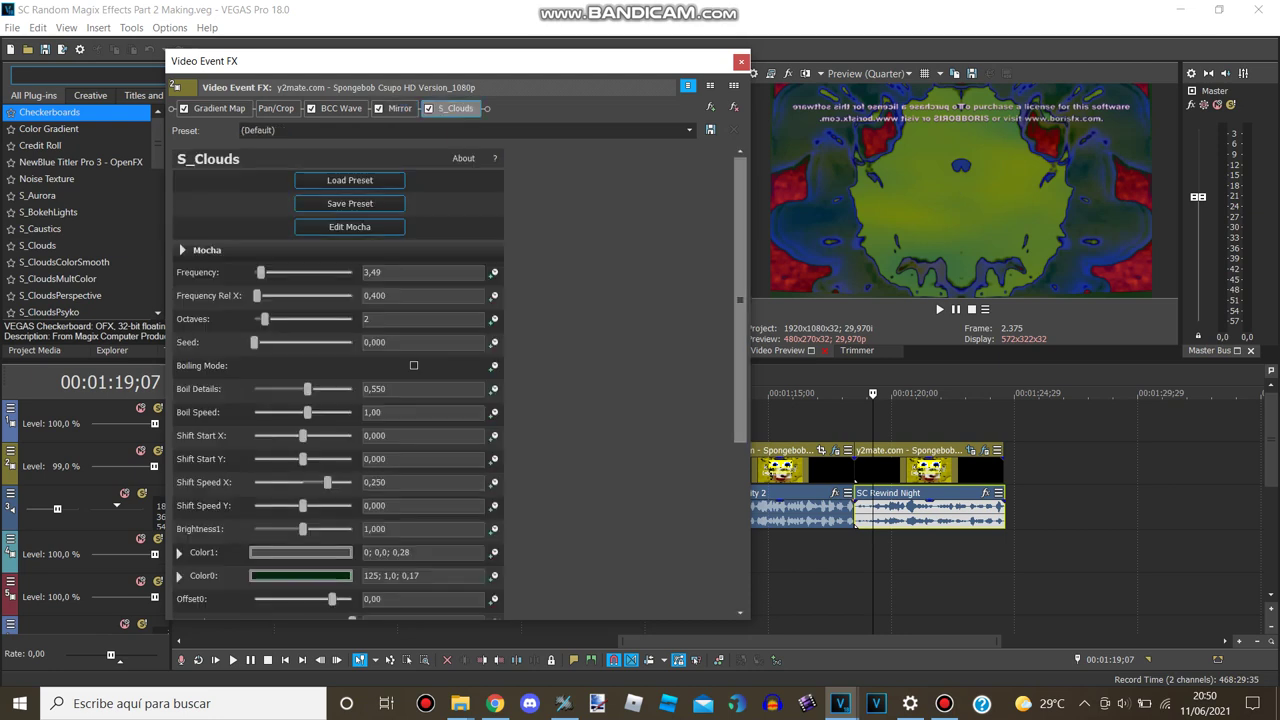
pyautogui.scroll(-3, 338, 380)
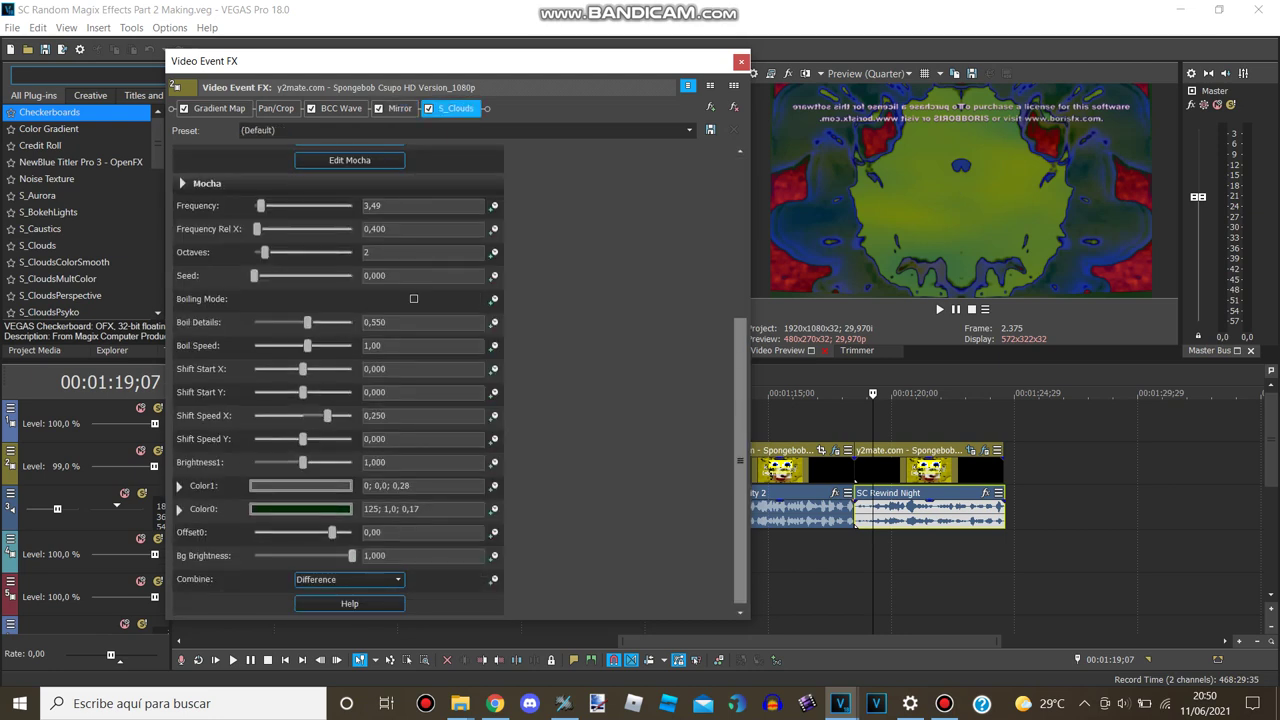
pyautogui.click(741, 61)
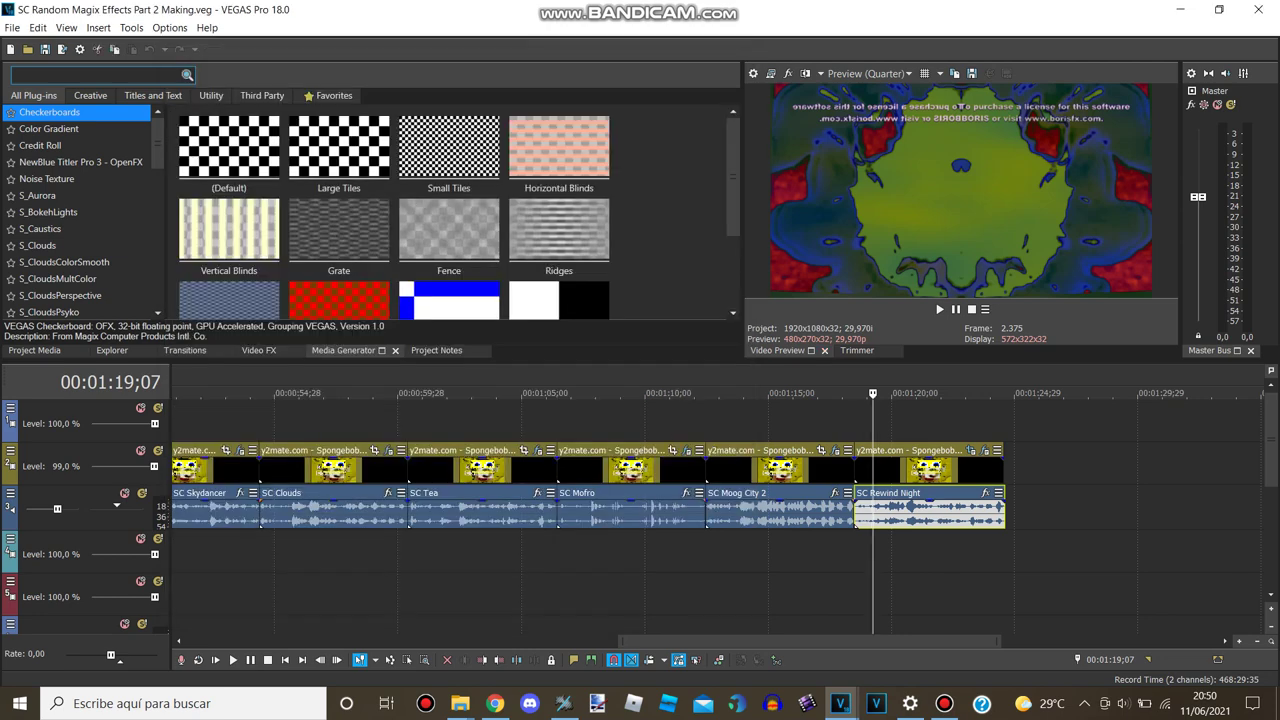
pyautogui.click(944, 703)
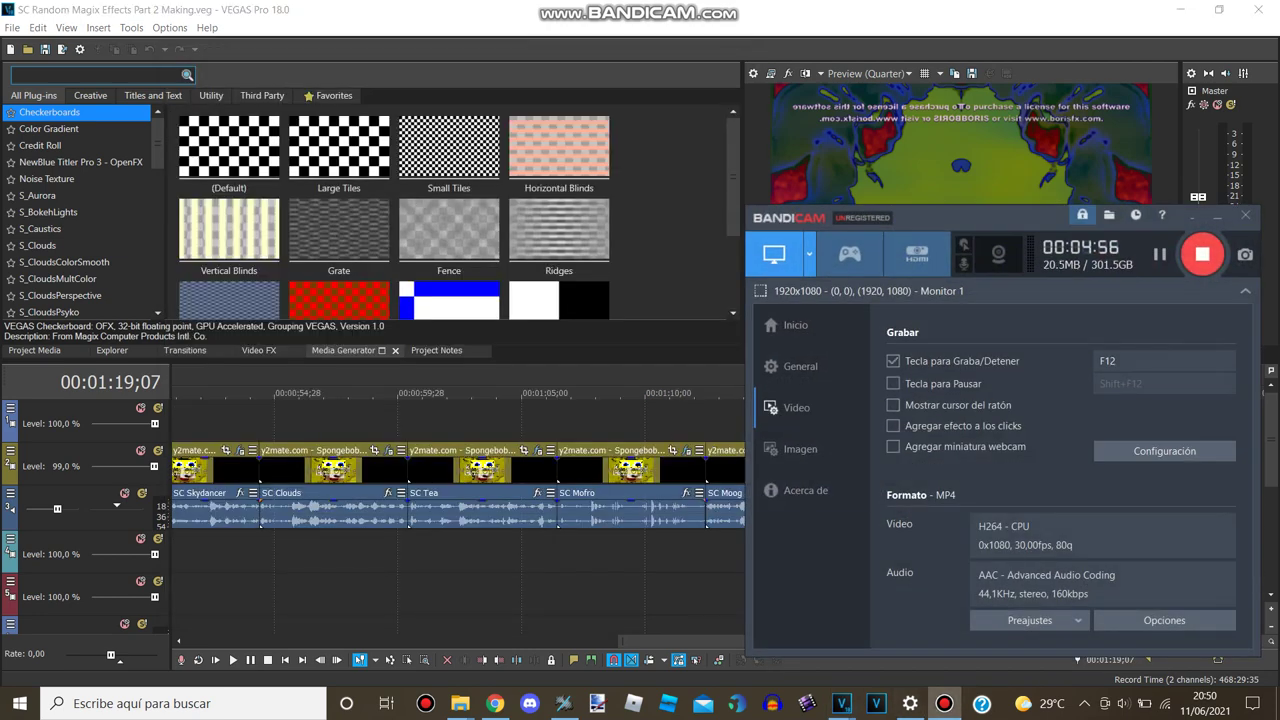